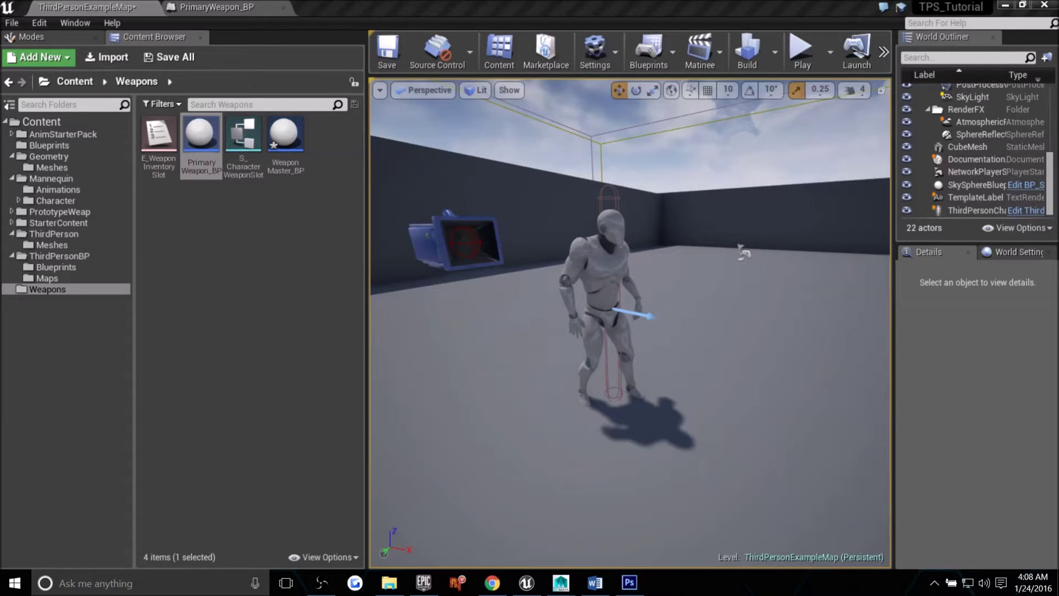
Select the ThirdPersonCharacter in the level.
{"action": "key", "text": "a"}
{"action": "right_click_drag", "start_coordinate": [644, 400], "coordinate": [659, 400]}
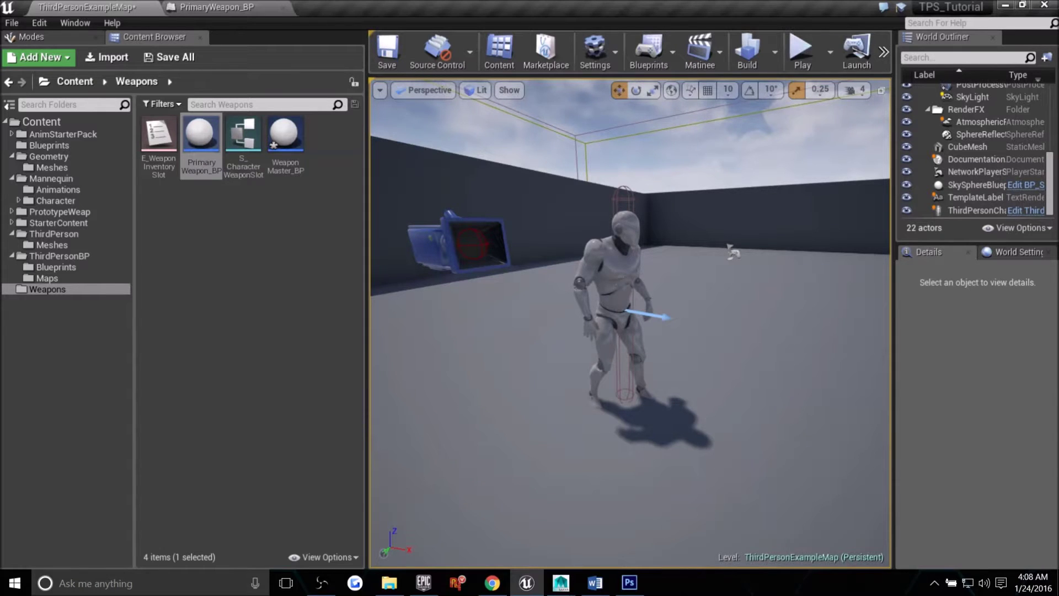
{"action": "left_click", "coordinate": [614, 278]}
{"action": "right_click_drag", "start_coordinate": [614, 278], "coordinate": [599, 271]}
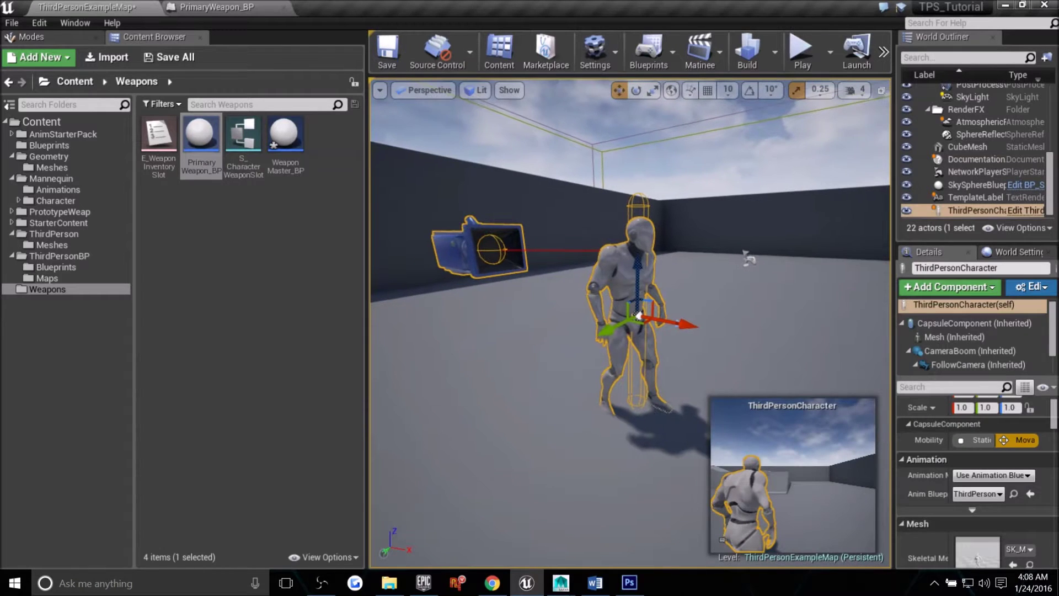
Browse the PrototypeWeap content folder and select the Prototype_AssaultRifle skeletal mesh.
{"action": "left_click", "coordinate": [68, 201]}
{"action": "left_click", "coordinate": [73, 211]}
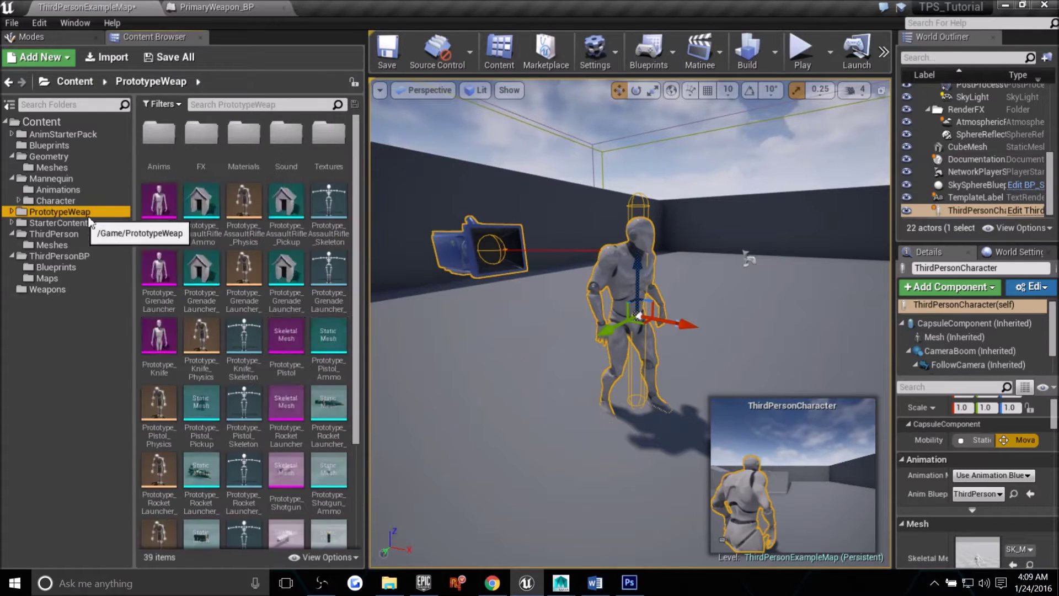
{"action": "scroll", "coordinate": [358, 219], "scroll_direction": "down", "scroll_amount": 1}
{"action": "scroll", "coordinate": [357, 219], "scroll_direction": "up", "scroll_amount": 2}
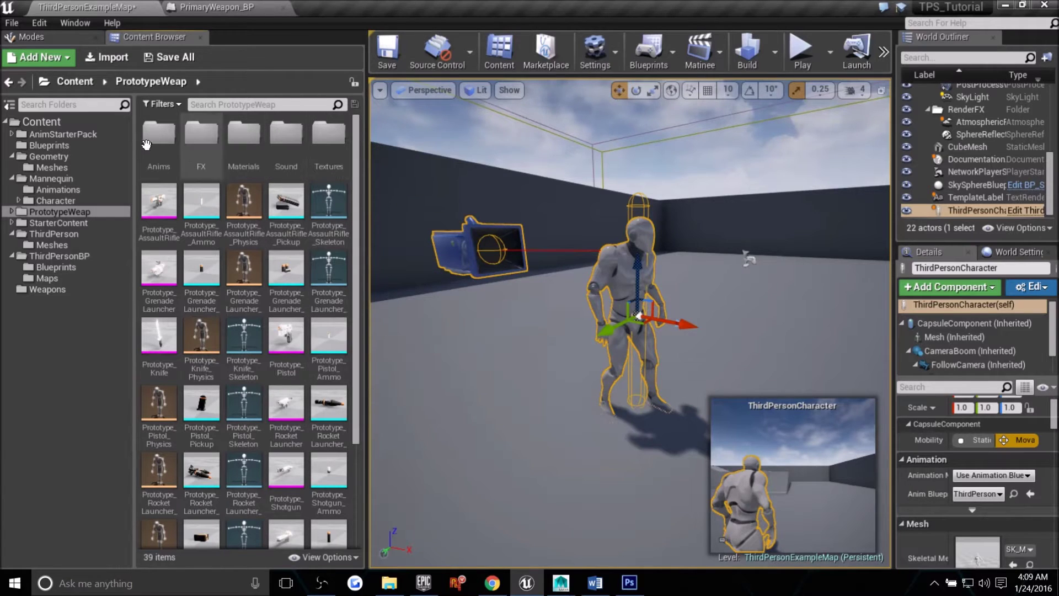
{"action": "left_click", "coordinate": [157, 203]}
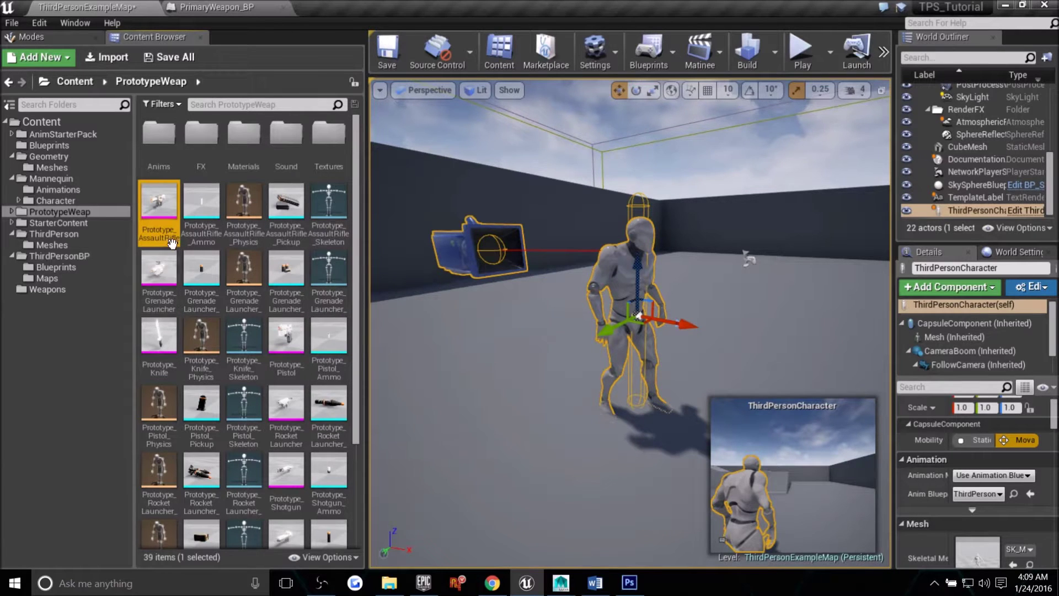
{"action": "right_click_drag", "start_coordinate": [375, 289], "coordinate": [368, 290]}
{"action": "key", "text": "d"}
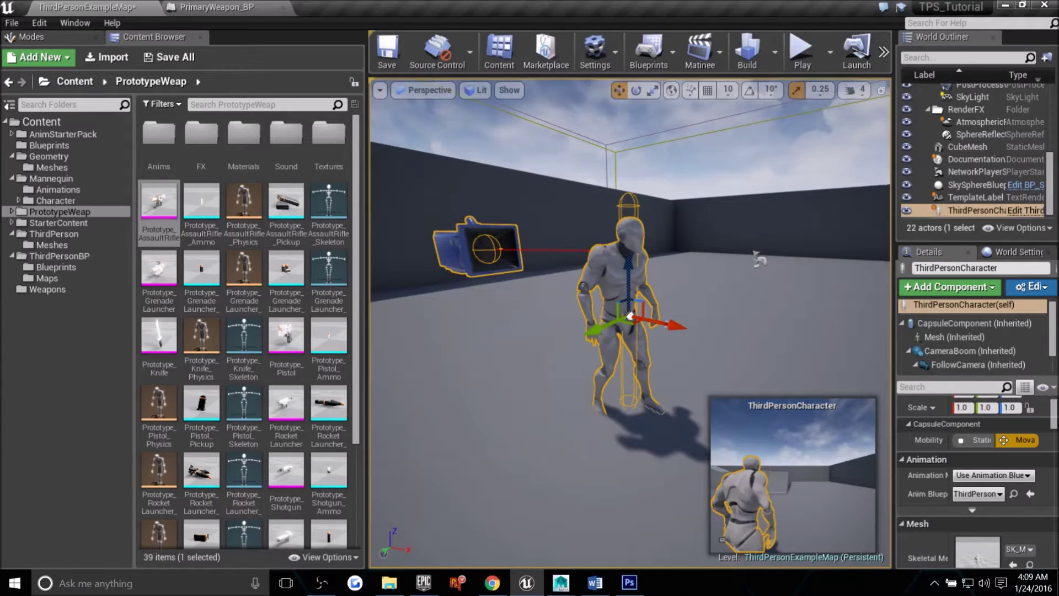
Switch to Photoshop and examine the weapon housing setup diagram with its joint hierarchy.
{"action": "left_click", "coordinate": [629, 583]}
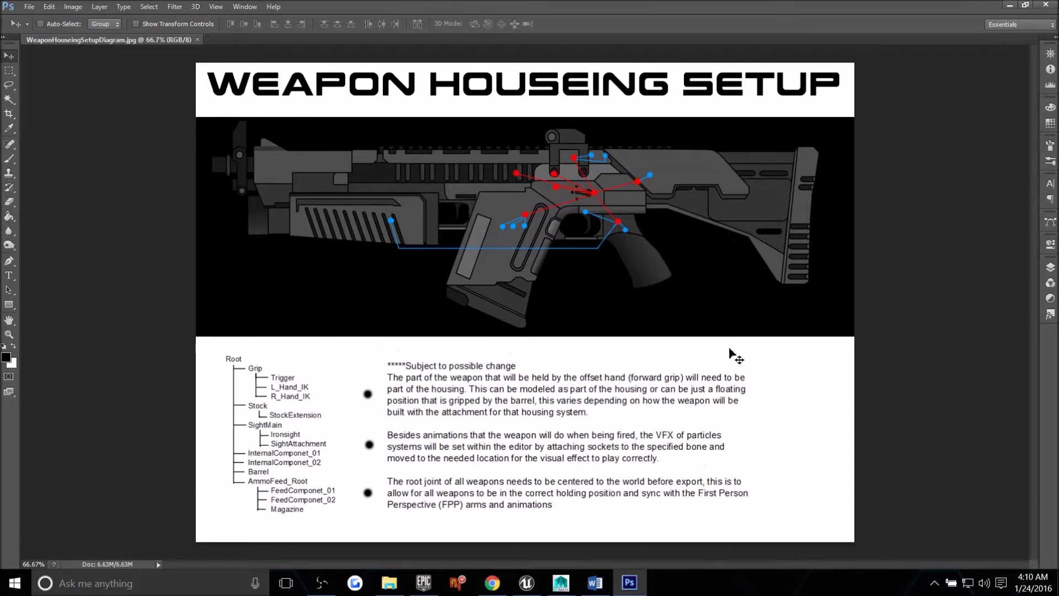
Switch to Maya and import Interstel_BaseRifle.fbx from the desktop into the scene.
{"action": "mouse_move", "coordinate": [566, 586]}
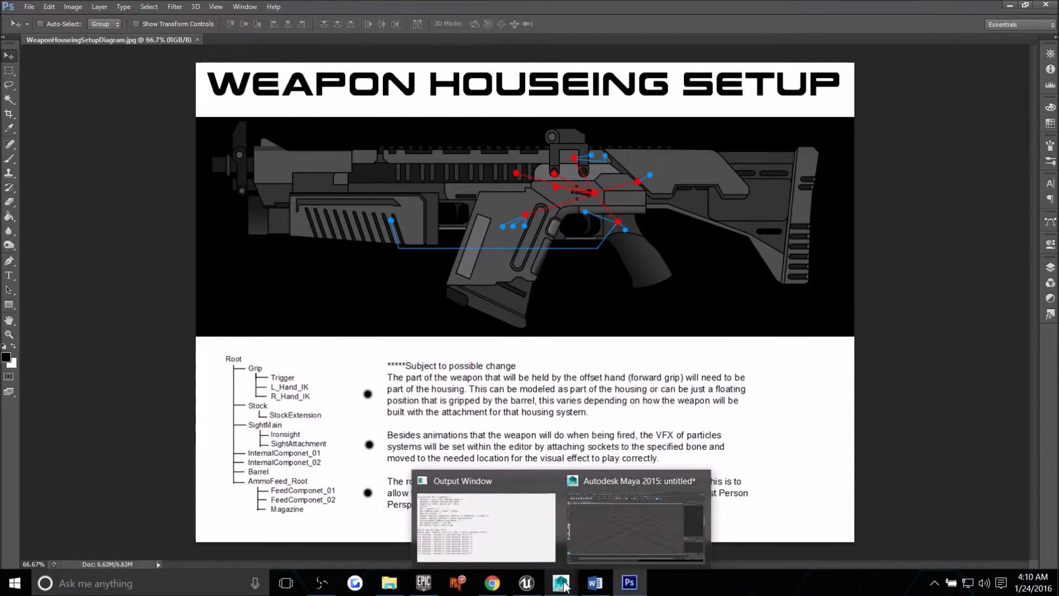
{"action": "left_click", "coordinate": [587, 558]}
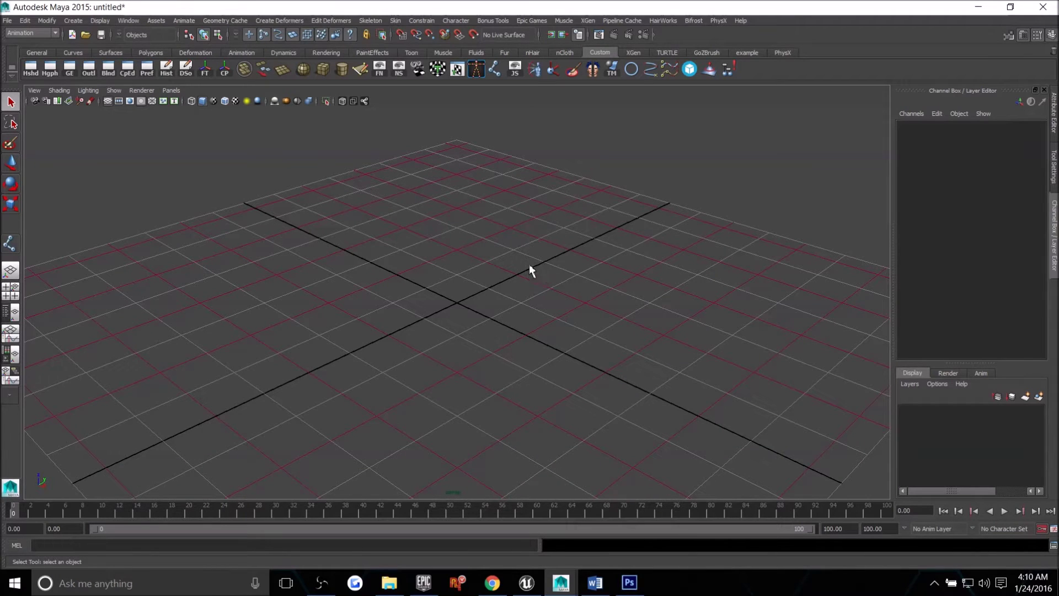
{"action": "left_click", "coordinate": [7, 21]}
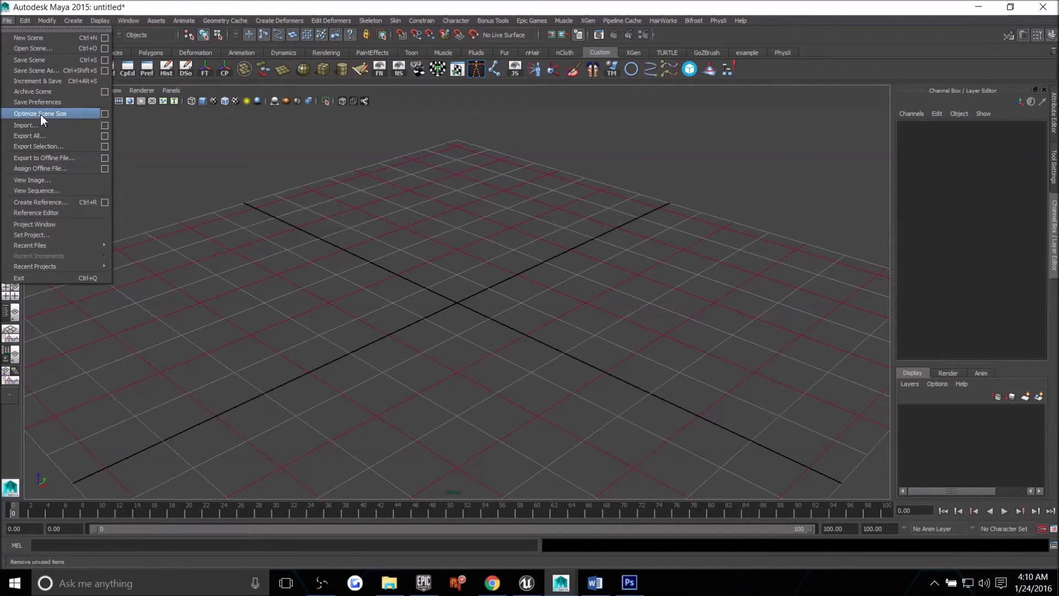
{"action": "left_click", "coordinate": [27, 125]}
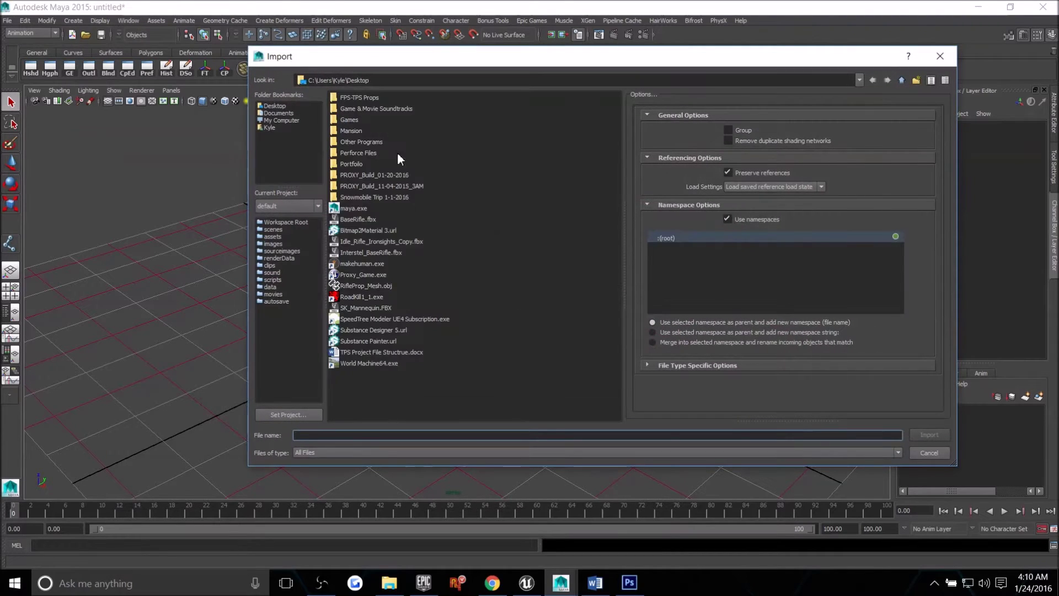
{"action": "left_click", "coordinate": [367, 254]}
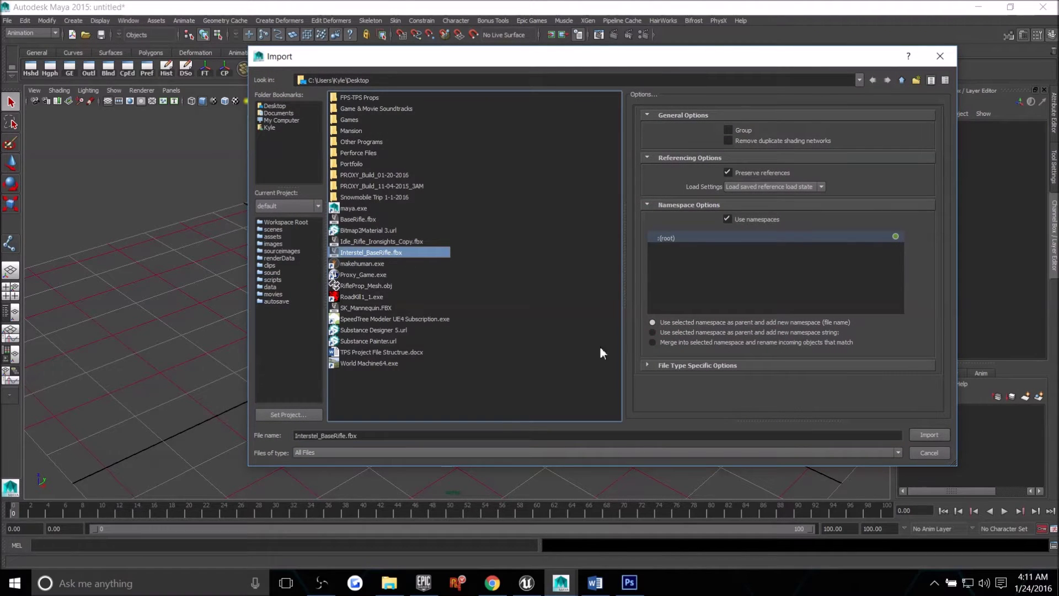
{"action": "left_click", "coordinate": [936, 437]}
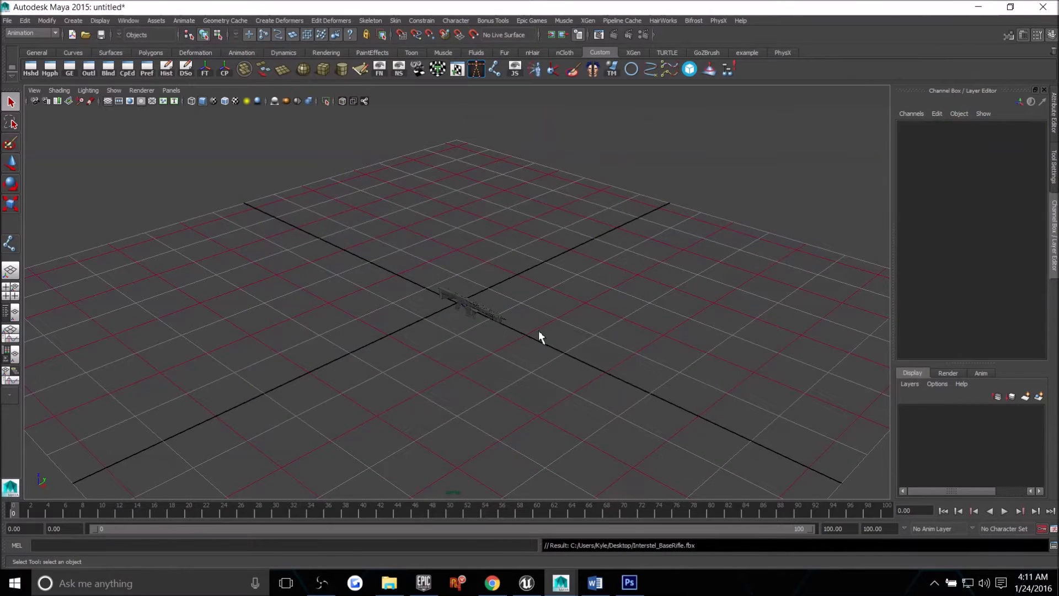
Frame the imported rifle closely and select its Root joint behind the pistol grip.
{"action": "left_click_drag", "start_coordinate": [465, 372], "coordinate": [601, 423], "text": "alt"}
{"action": "left_click_drag", "start_coordinate": [499, 353], "coordinate": [507, 308], "text": "alt"}
{"action": "right_click_drag", "start_coordinate": [507, 307], "coordinate": [742, 373], "text": "alt"}
{"action": "middle_click_drag", "start_coordinate": [643, 330], "coordinate": [576, 335], "text": "alt"}
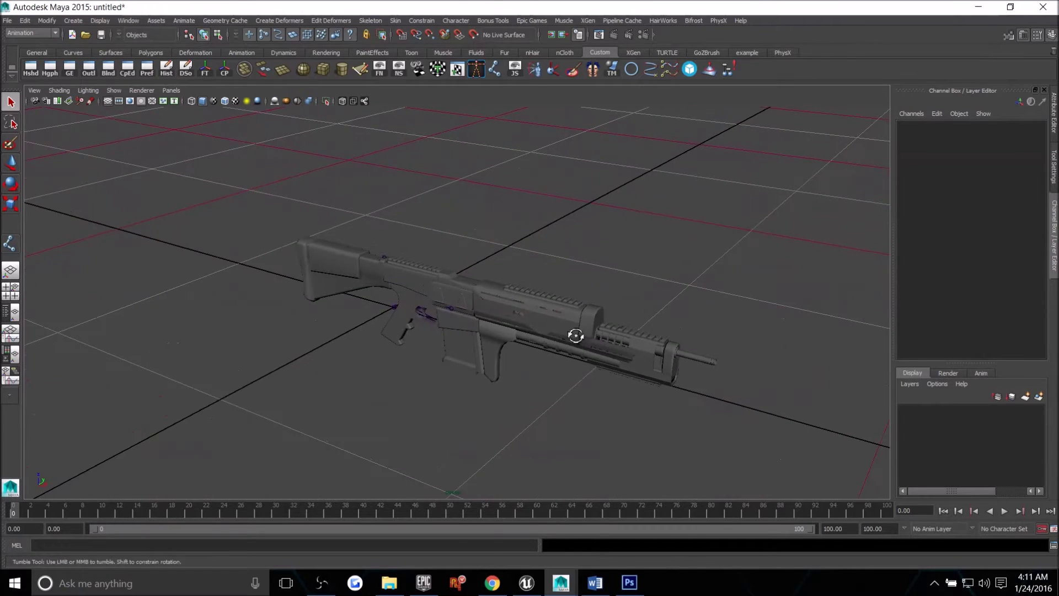
{"action": "left_click_drag", "start_coordinate": [576, 335], "coordinate": [624, 315], "text": "alt"}
{"action": "right_click_drag", "start_coordinate": [623, 315], "coordinate": [711, 375], "text": "alt"}
{"action": "middle_click_drag", "start_coordinate": [507, 336], "coordinate": [574, 327], "text": "alt"}
{"action": "left_click_drag", "start_coordinate": [574, 326], "coordinate": [560, 317], "text": "alt"}
{"action": "left_click", "coordinate": [321, 320]}
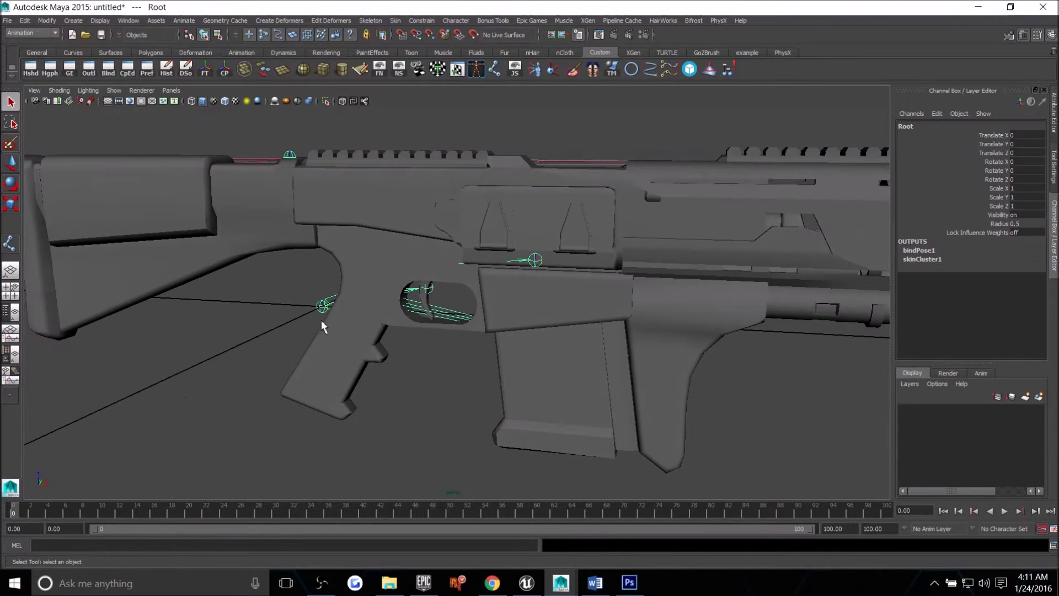
Turn on X-ray shading and examine the rifle's joint skeleton from several angles.
{"action": "left_click", "coordinate": [344, 101]}
{"action": "right_click_drag", "start_coordinate": [423, 299], "coordinate": [450, 356], "text": "alt"}
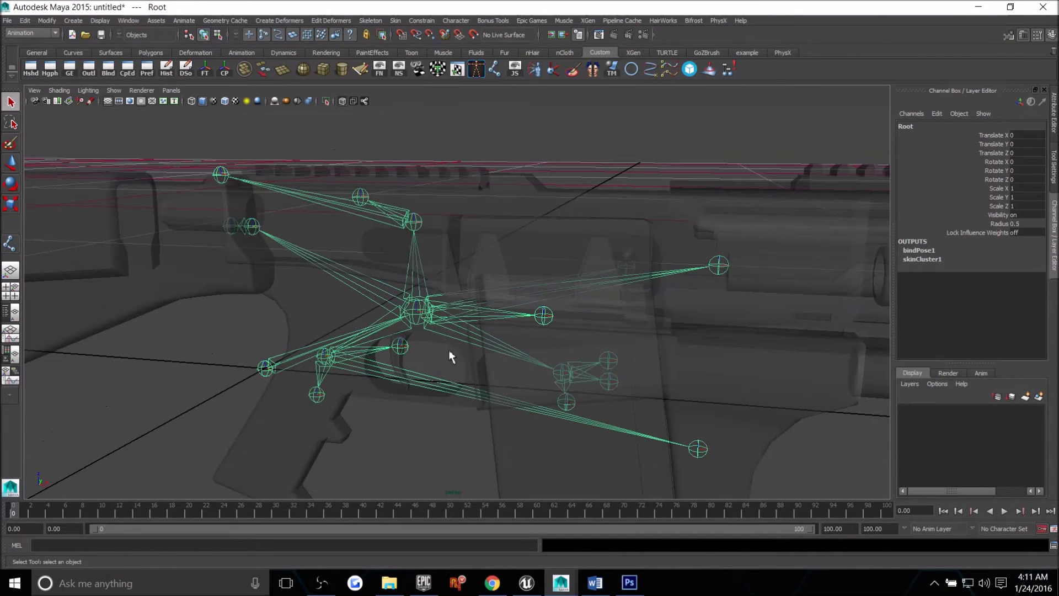
{"action": "left_click_drag", "start_coordinate": [449, 356], "coordinate": [452, 379], "text": "alt"}
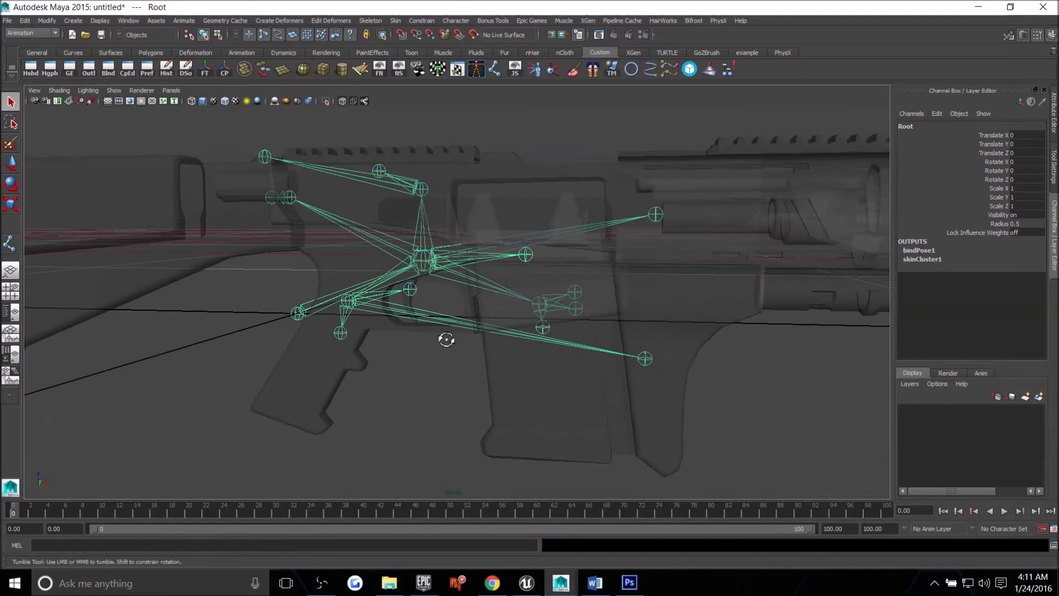
{"action": "left_click_drag", "start_coordinate": [446, 340], "coordinate": [512, 399], "text": "alt"}
{"action": "left_click", "coordinate": [484, 350]}
{"action": "left_click", "coordinate": [311, 306]}
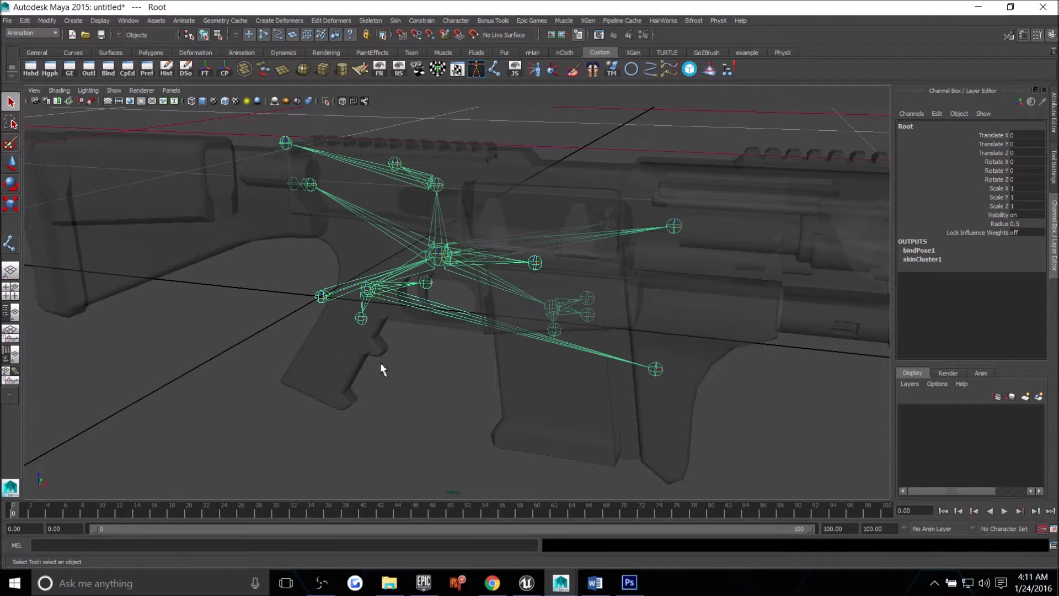
{"action": "left_click_drag", "start_coordinate": [379, 362], "coordinate": [408, 361], "text": "alt"}
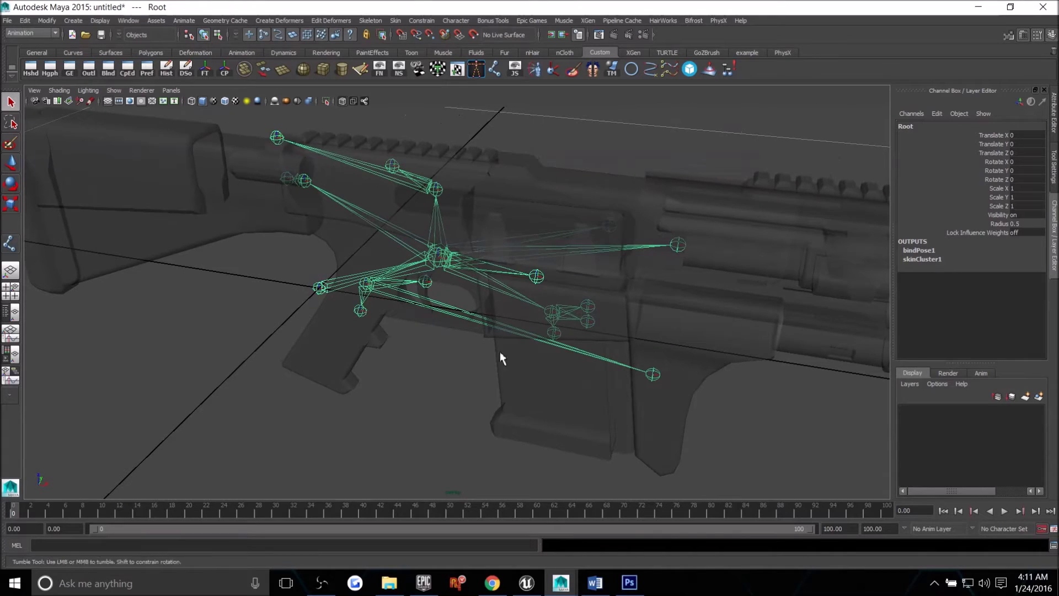
{"action": "left_click_drag", "start_coordinate": [500, 352], "coordinate": [449, 333], "text": "alt"}
Turn off X-ray shading and select the InternalComponet_02 joint with the Move tool.
{"action": "left_click", "coordinate": [343, 102]}
{"action": "left_click_drag", "start_coordinate": [349, 231], "coordinate": [376, 248], "text": "alt"}
{"action": "left_click", "coordinate": [490, 272]}
{"action": "key", "text": "w"}
{"action": "key", "text": "ctrl+z"}
{"action": "left_click_drag", "start_coordinate": [419, 417], "coordinate": [447, 407], "text": "alt"}
{"action": "left_click_drag", "start_coordinate": [718, 360], "coordinate": [713, 426], "text": "alt"}
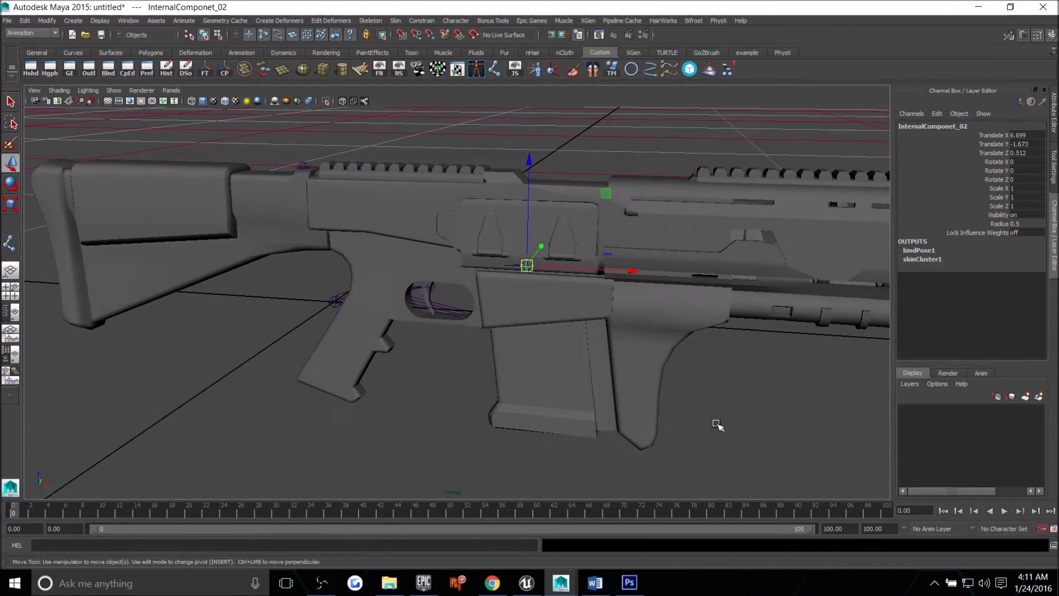
{"action": "left_click_drag", "start_coordinate": [449, 345], "coordinate": [389, 374], "text": "alt"}
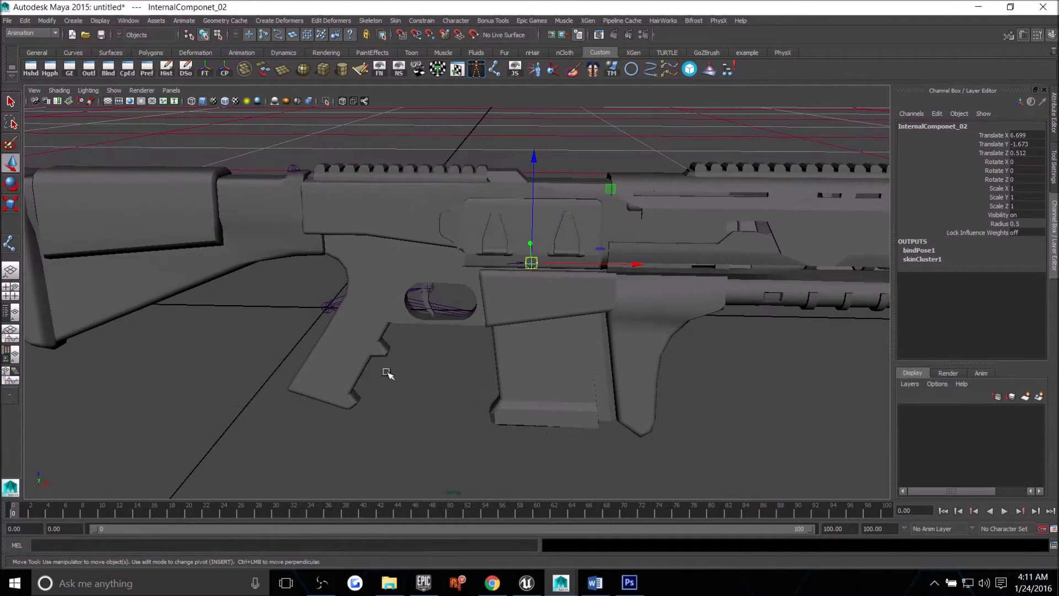
Select the Root joint and examine its placement relative to the grip and the world origin.
{"action": "left_click", "coordinate": [329, 309]}
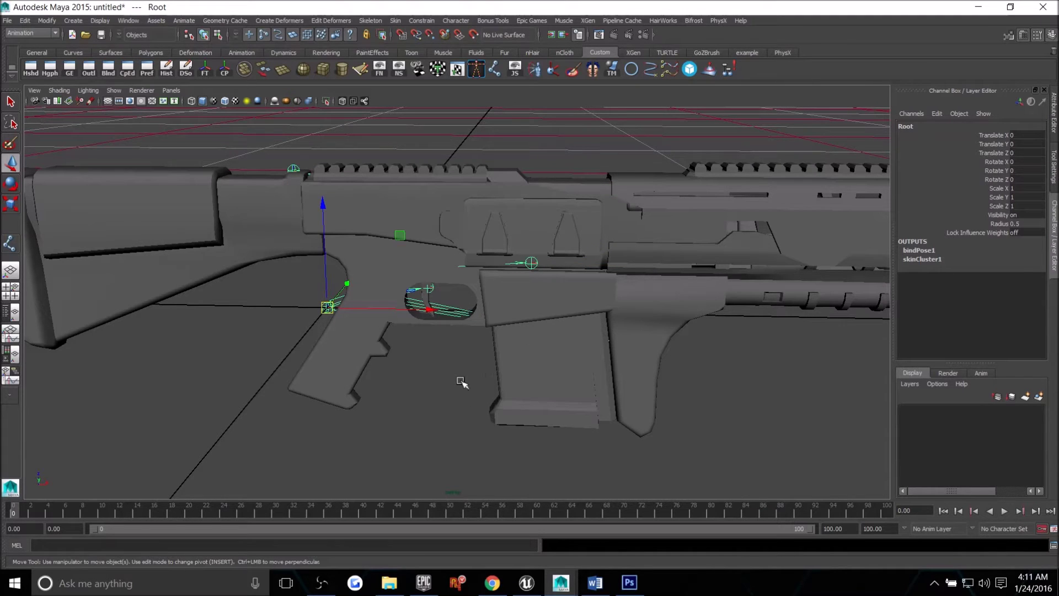
{"action": "left_click_drag", "start_coordinate": [411, 328], "coordinate": [427, 326], "text": "alt"}
{"action": "middle_click_drag", "start_coordinate": [383, 328], "coordinate": [407, 370], "text": "alt"}
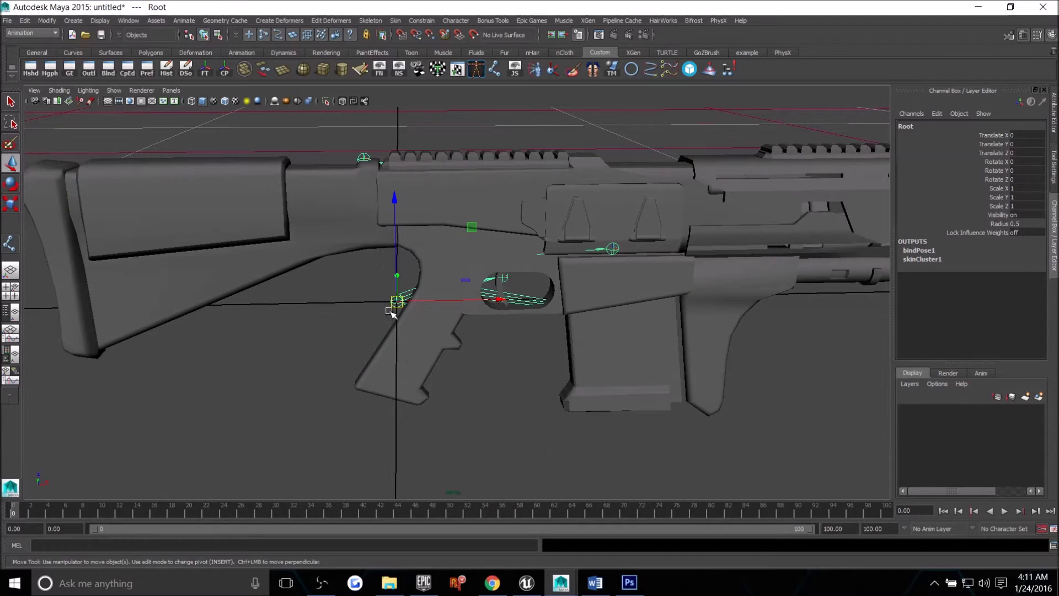
{"action": "left_click_drag", "start_coordinate": [449, 341], "coordinate": [404, 354], "text": "alt"}
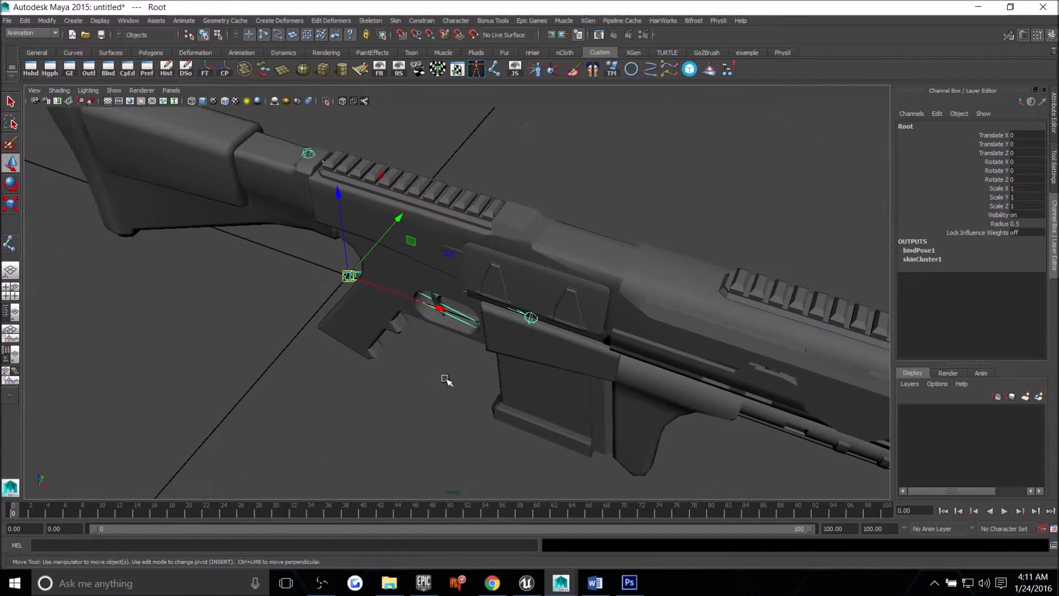
{"action": "left_click_drag", "start_coordinate": [447, 381], "coordinate": [374, 165], "text": "alt"}
Show the rifle in X-ray shading again and select the Houseing joint.
{"action": "left_click", "coordinate": [342, 101]}
{"action": "left_click_drag", "start_coordinate": [416, 246], "coordinate": [458, 234], "text": "alt"}
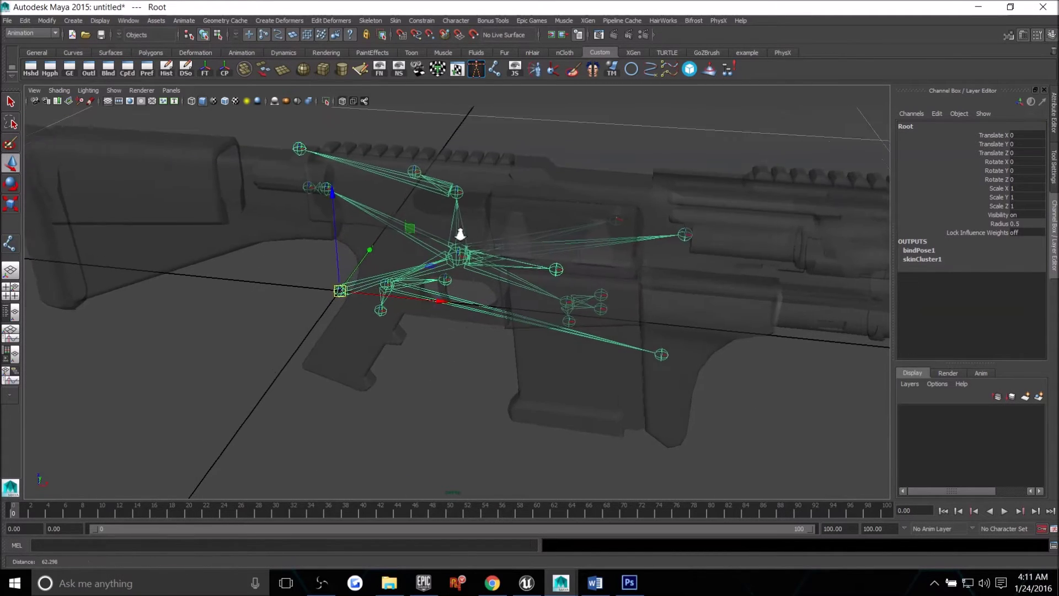
{"action": "right_click_drag", "start_coordinate": [459, 234], "coordinate": [565, 270], "text": "alt"}
{"action": "left_click_drag", "start_coordinate": [565, 270], "coordinate": [560, 255], "text": "alt"}
{"action": "left_click", "coordinate": [470, 212]}
{"action": "left_click_drag", "start_coordinate": [482, 229], "coordinate": [503, 287], "text": "alt"}
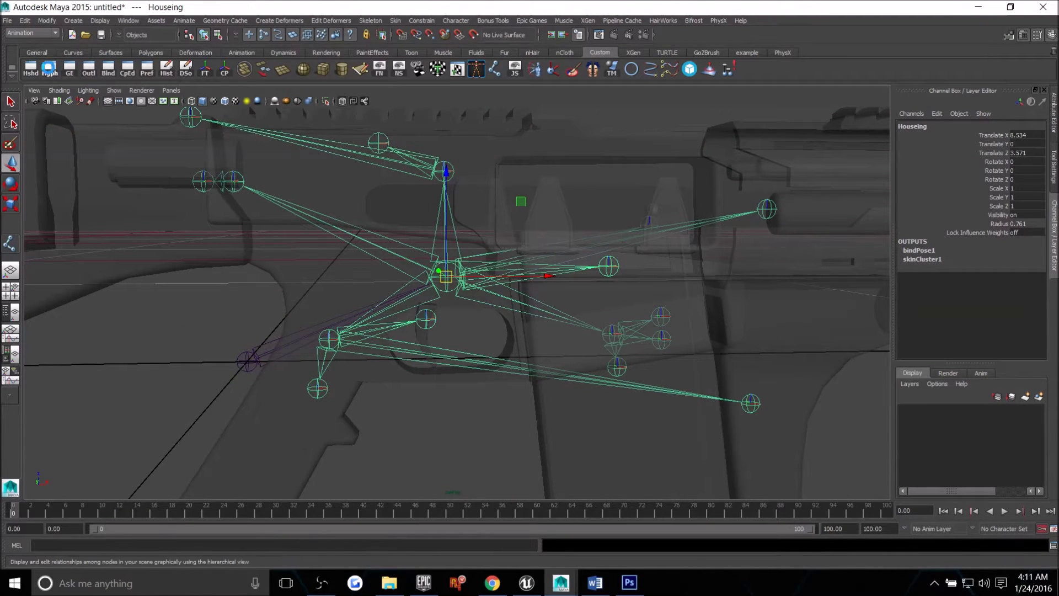
Examine the rifle's joint hierarchy in an enlarged Hypergraph Hierarchy window, and close the window.
{"action": "left_click", "coordinate": [50, 68]}
{"action": "left_click_drag", "start_coordinate": [476, 213], "coordinate": [695, 157]}
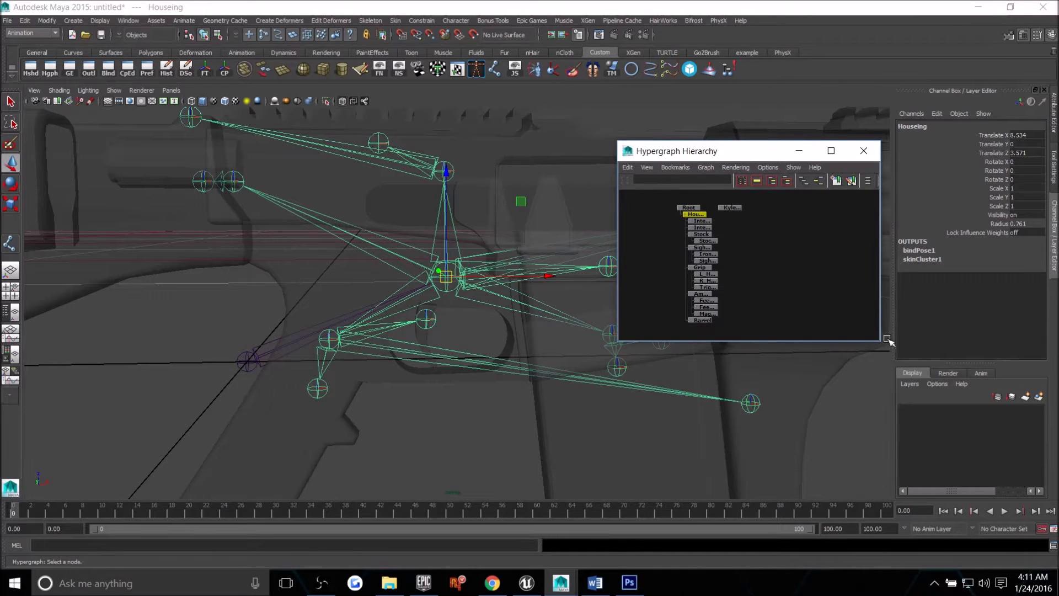
{"action": "left_click_drag", "start_coordinate": [880, 342], "coordinate": [1039, 531]}
{"action": "right_click_drag", "start_coordinate": [847, 326], "coordinate": [930, 360], "text": "alt"}
{"action": "middle_click_drag", "start_coordinate": [785, 337], "coordinate": [883, 368], "text": "alt"}
{"action": "middle_click_drag", "start_coordinate": [877, 409], "coordinate": [871, 391], "text": "alt"}
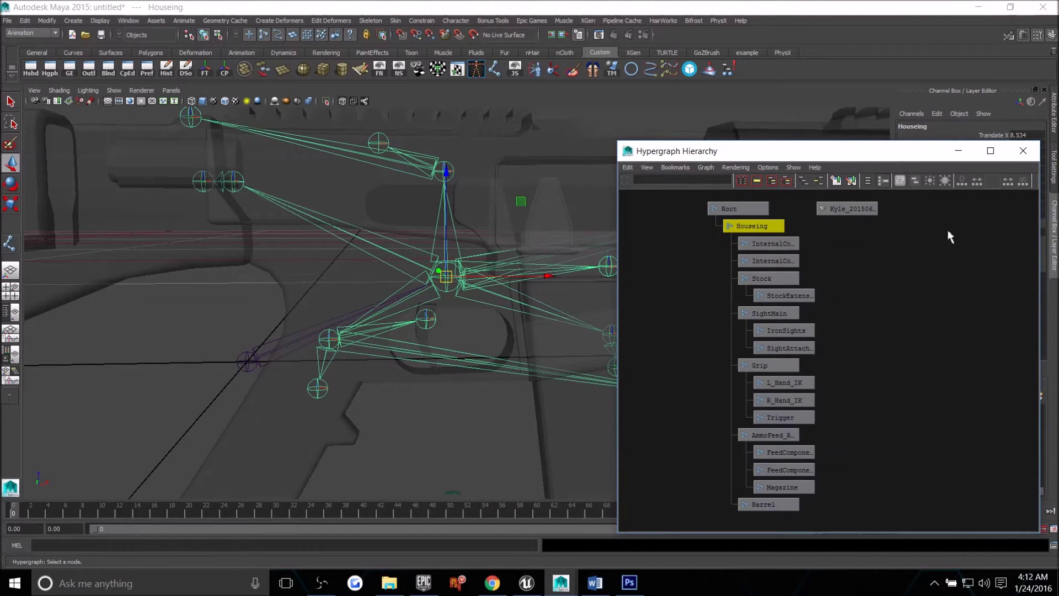
{"action": "left_click", "coordinate": [1023, 151]}
Deselect the Houseing joint, restore solid shading, and view the whole rifle.
{"action": "left_click_drag", "start_coordinate": [649, 204], "coordinate": [673, 230], "text": "alt"}
{"action": "right_click_drag", "start_coordinate": [673, 229], "coordinate": [475, 236], "text": "alt"}
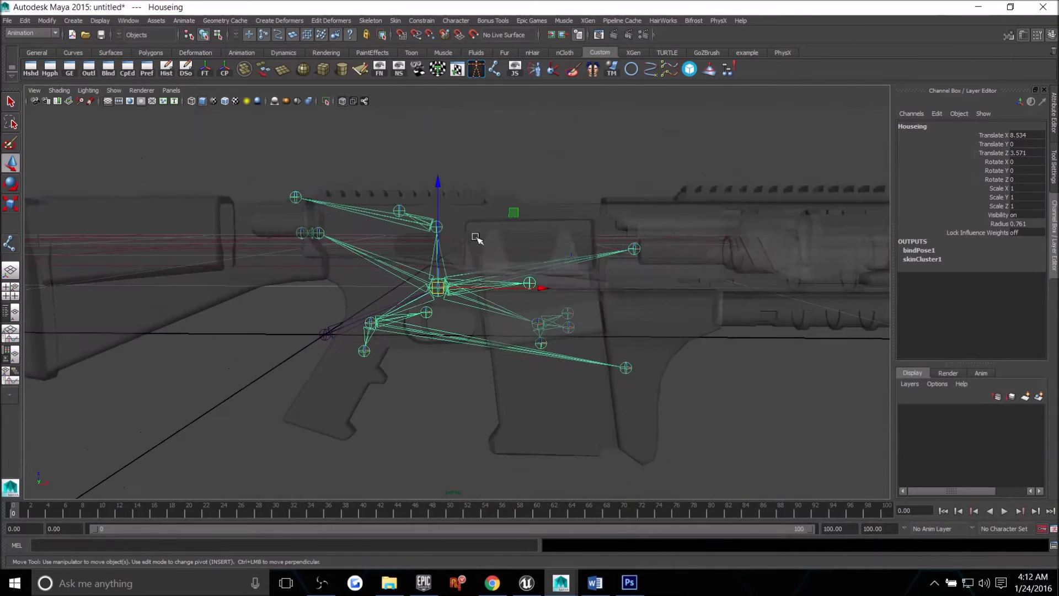
{"action": "left_click_drag", "start_coordinate": [474, 236], "coordinate": [557, 259], "text": "alt"}
{"action": "right_click_drag", "start_coordinate": [558, 259], "coordinate": [439, 259], "text": "alt"}
{"action": "mouse_move", "coordinate": [438, 259]}
{"action": "left_mouse_down", "text": "alt"}
{"action": "mouse_move", "coordinate": [543, 243]}
{"action": "mouse_move", "coordinate": [539, 218]}
{"action": "left_mouse_up", "text": "alt"}
{"action": "left_click", "coordinate": [302, 132]}
{"action": "left_click", "coordinate": [344, 102]}
{"action": "right_click_drag", "start_coordinate": [539, 217], "coordinate": [320, 193], "text": "alt"}
{"action": "middle_click_drag", "start_coordinate": [419, 194], "coordinate": [414, 192], "text": "alt"}
{"action": "left_click_drag", "start_coordinate": [704, 393], "coordinate": [680, 351], "text": "alt"}
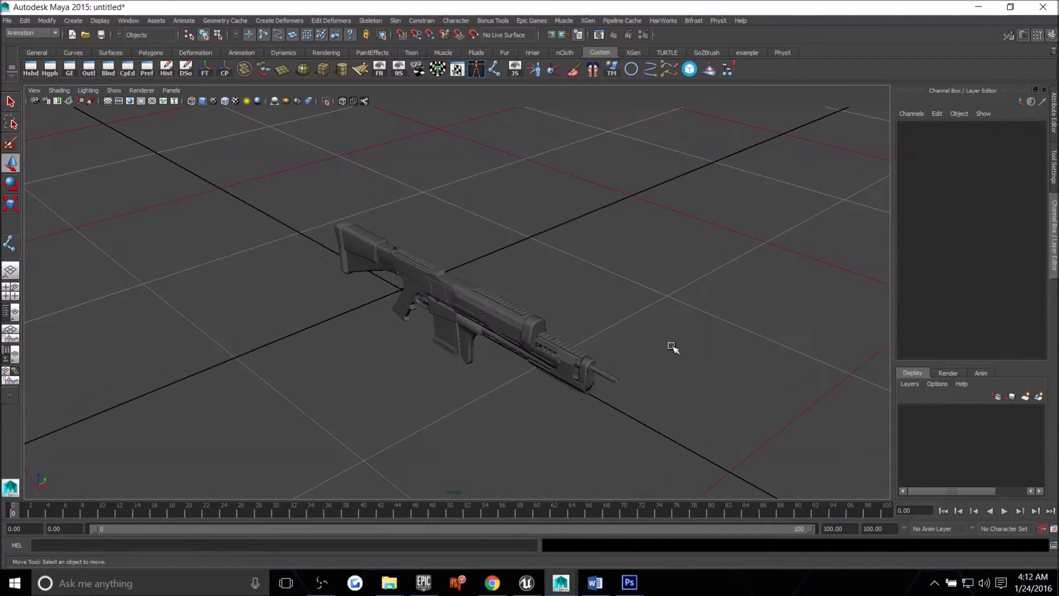
{"action": "left_click_drag", "start_coordinate": [605, 298], "coordinate": [523, 286], "text": "alt"}
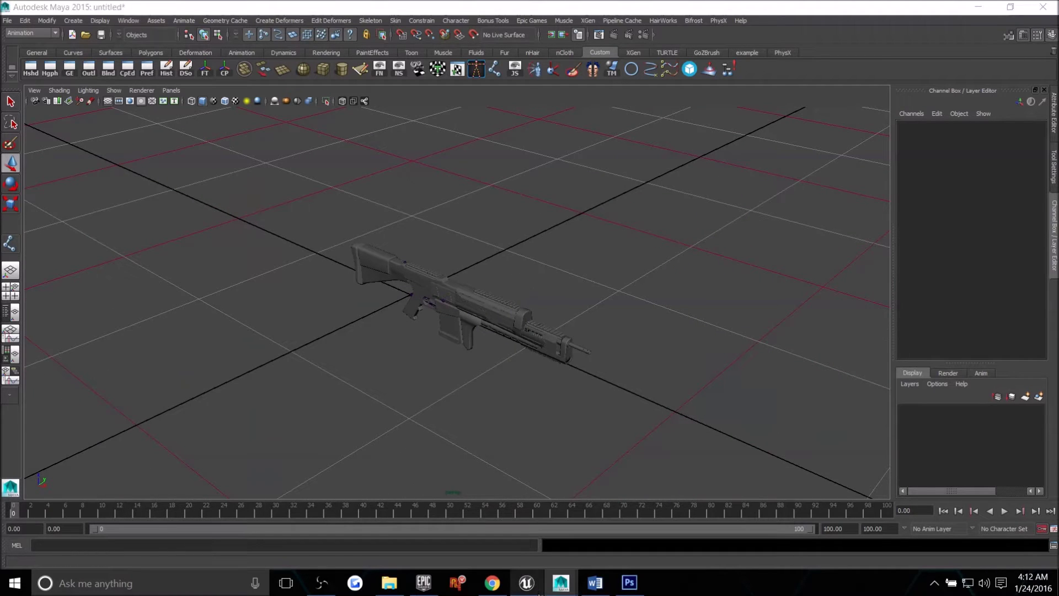
Switch to Unreal Editor, open the Prototype_AssaultRifle skeletal mesh, and examine it from the side.
{"action": "left_click", "coordinate": [527, 583]}
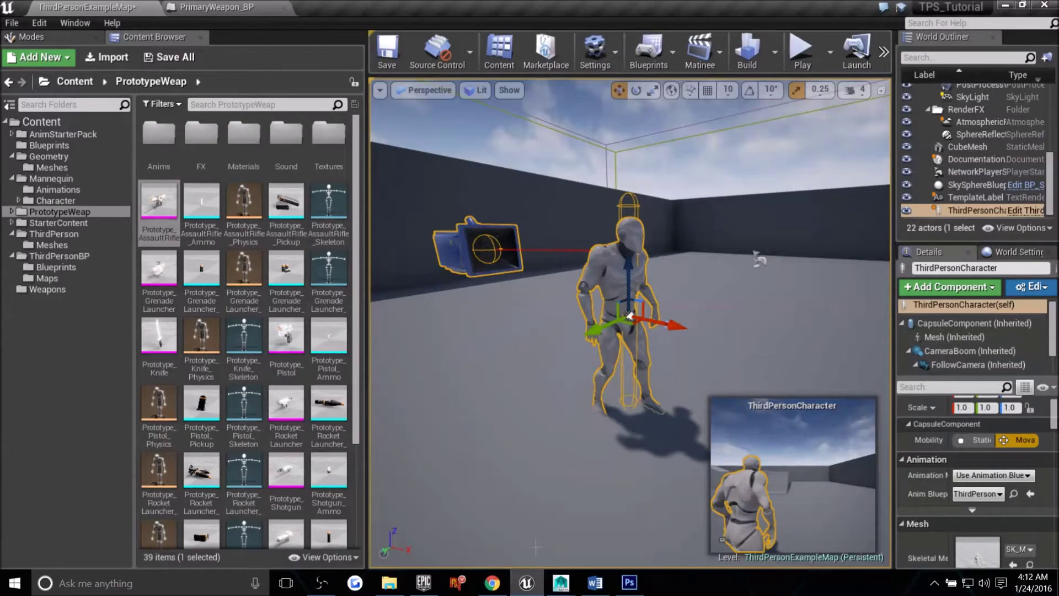
{"action": "double_click", "coordinate": [159, 205]}
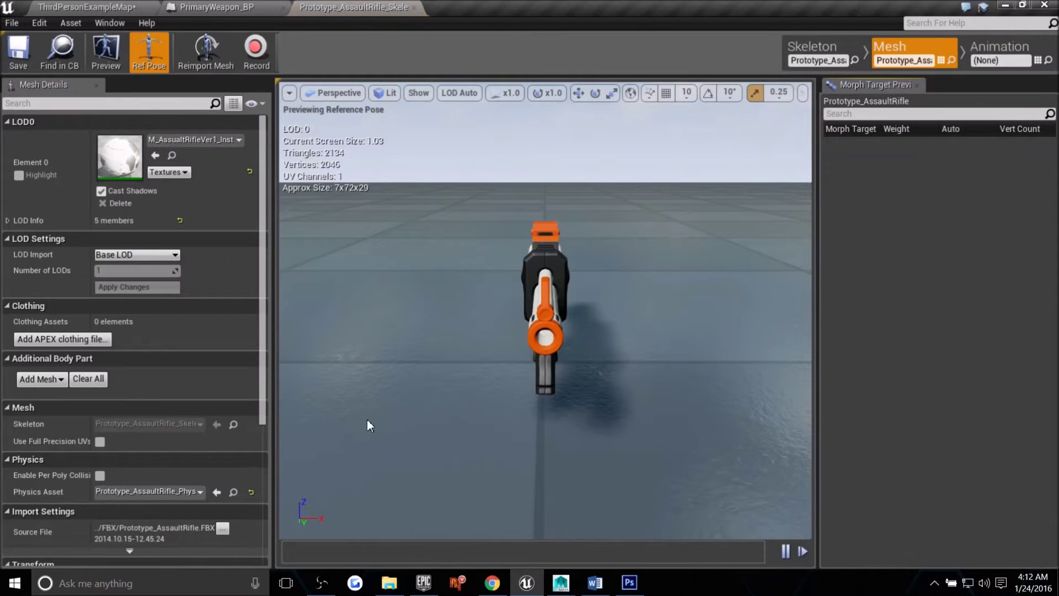
{"action": "left_click_drag", "start_coordinate": [441, 415], "coordinate": [574, 447], "text": "alt"}
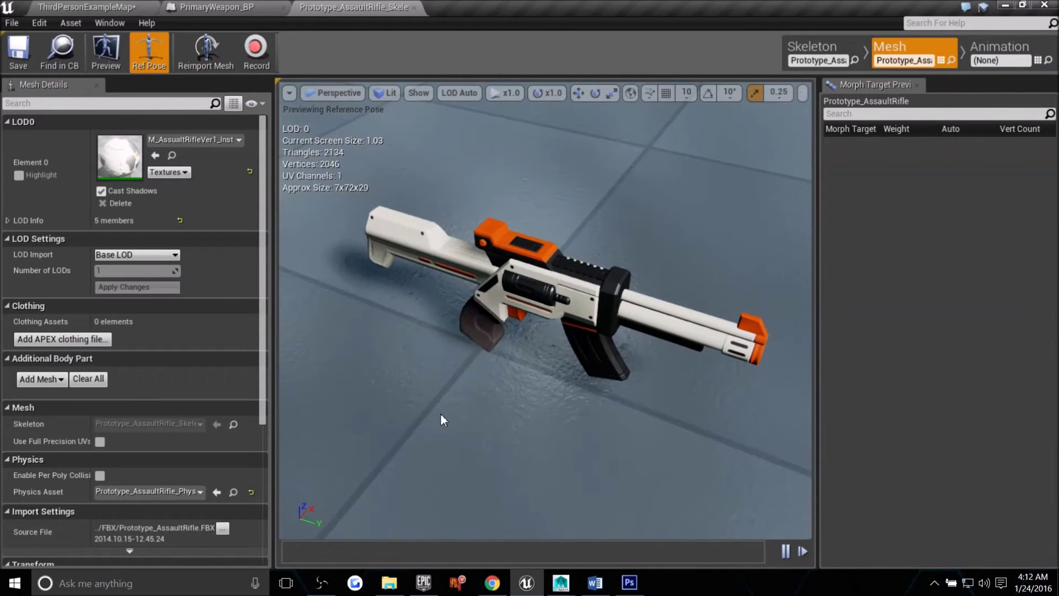
Return to the level, open the ThirdPersonCharacter's SK_Mannequin skeletal mesh, and examine which way the mannequin faces.
{"action": "left_click", "coordinate": [189, 9]}
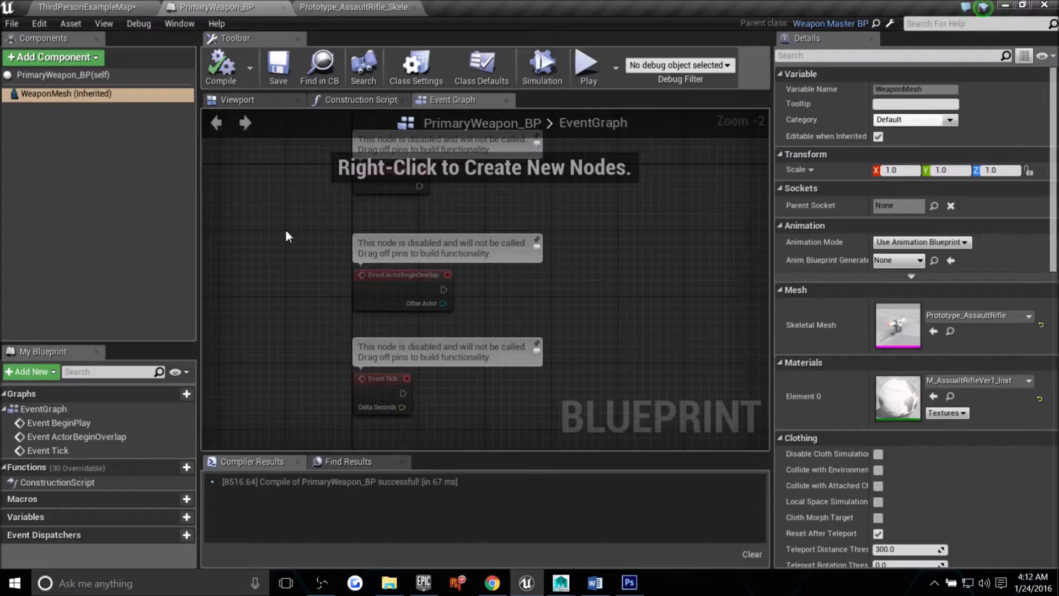
{"action": "left_click", "coordinate": [78, 7]}
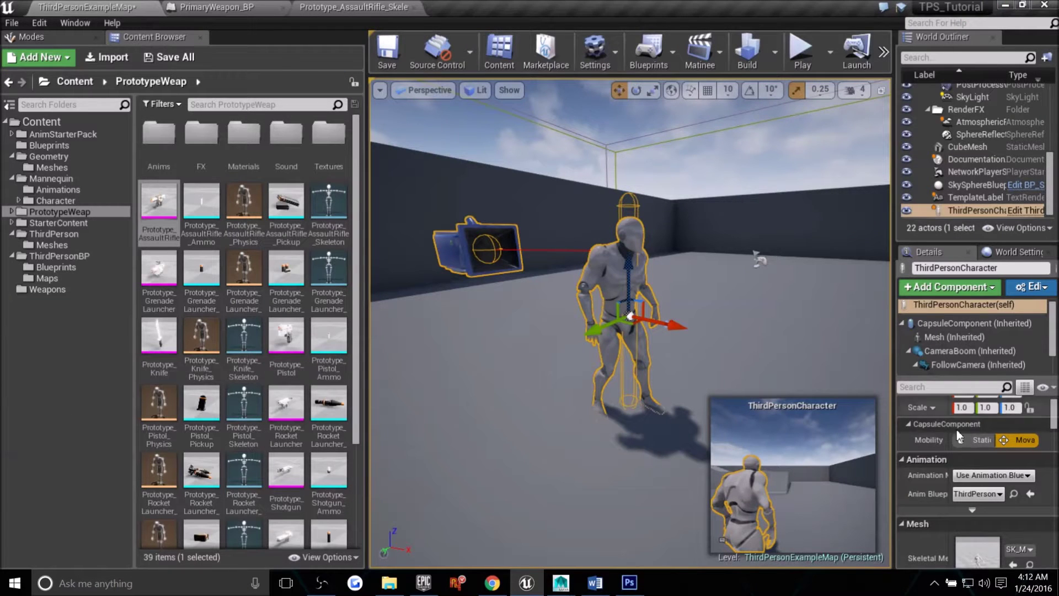
{"action": "double_click", "coordinate": [972, 539]}
{"action": "left_click_drag", "start_coordinate": [502, 279], "coordinate": [352, 471]}
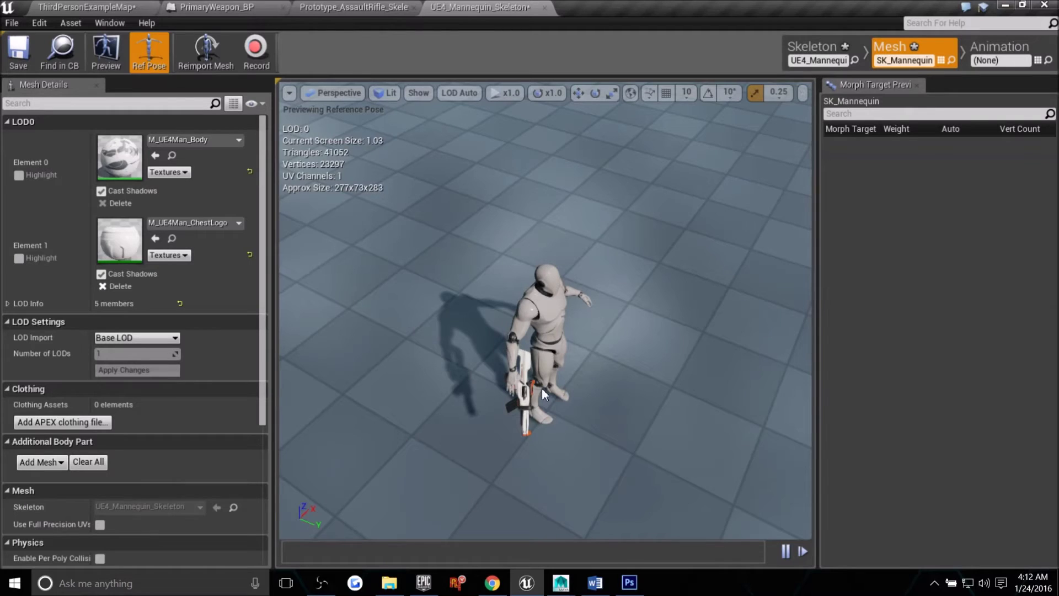
{"action": "left_click_drag", "start_coordinate": [542, 387], "coordinate": [593, 242]}
Close the SK_Mannequin, Prototype_AssaultRifle and PrimaryWeapon_BP editors, leaving only the ThirdPersonExampleMap level open.
{"action": "left_click", "coordinate": [545, 7]}
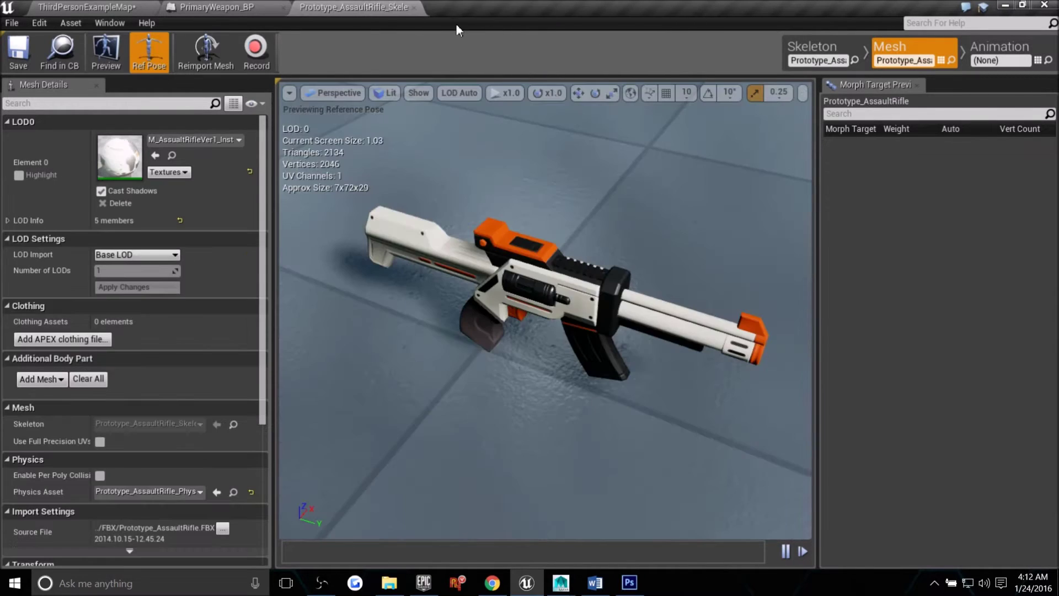
{"action": "left_click", "coordinate": [428, 8]}
{"action": "left_click", "coordinate": [78, 7]}
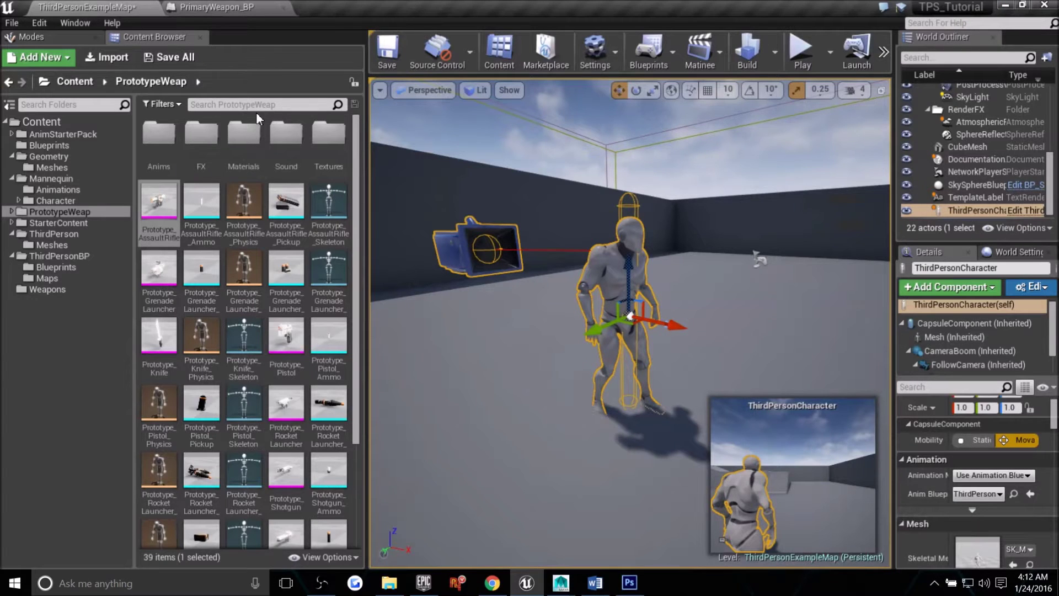
{"action": "left_click", "coordinate": [221, 7]}
{"action": "left_click", "coordinate": [282, 7]}
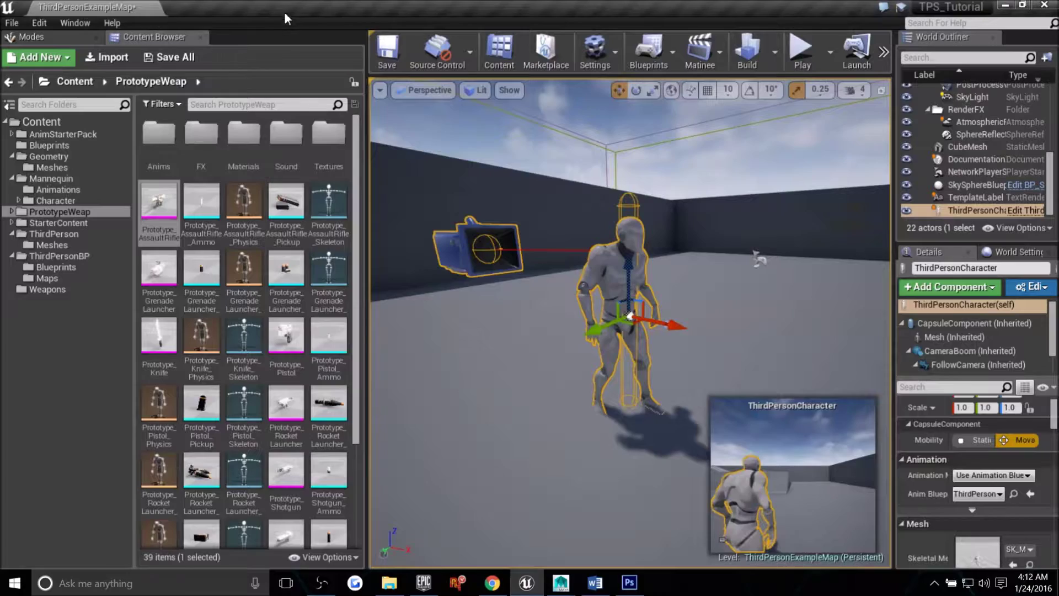
Switch to Maya and examine the rifle's orientation at the grid origin from several sides.
{"action": "left_click", "coordinate": [605, 583]}
{"action": "left_click", "coordinate": [606, 584]}
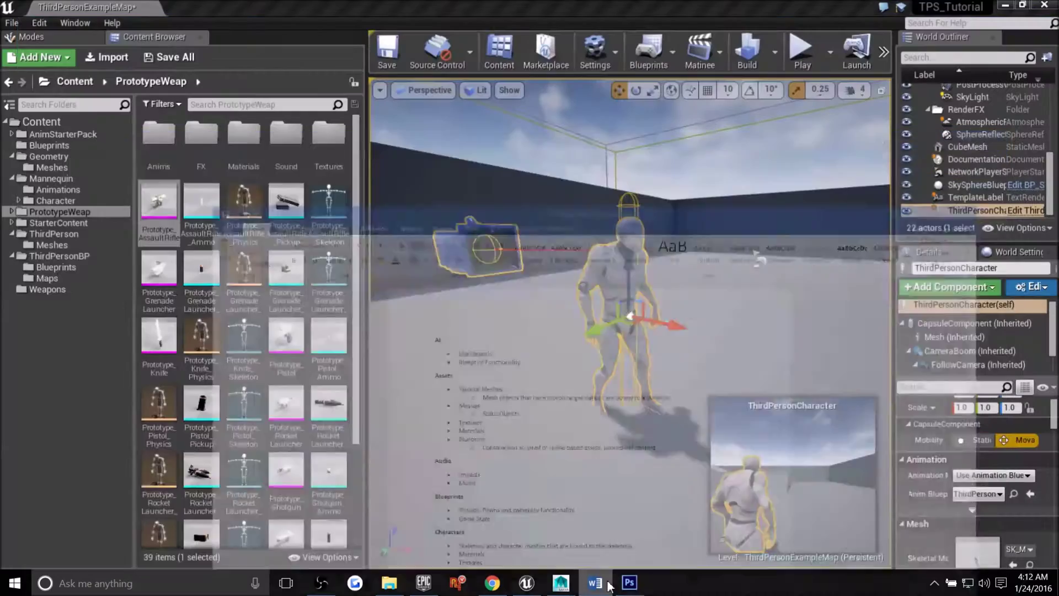
{"action": "left_click", "coordinate": [564, 590]}
{"action": "left_click", "coordinate": [607, 548]}
{"action": "left_click_drag", "start_coordinate": [546, 325], "coordinate": [447, 281], "text": "alt"}
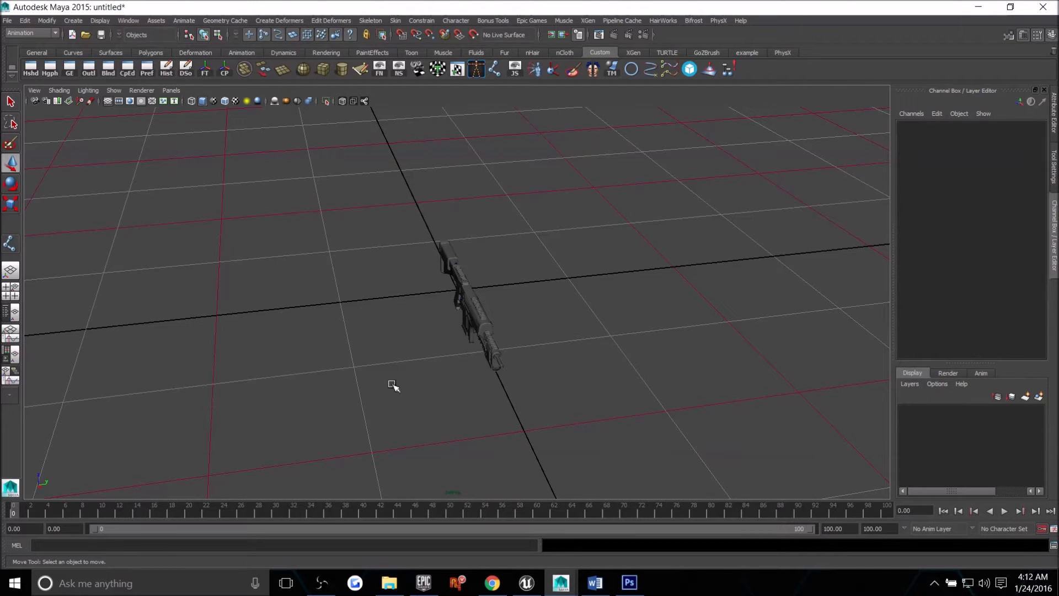
{"action": "left_click_drag", "start_coordinate": [393, 385], "coordinate": [631, 298], "text": "alt"}
{"action": "left_click_drag", "start_coordinate": [751, 340], "coordinate": [633, 346], "text": "alt"}
{"action": "right_click_drag", "start_coordinate": [622, 391], "coordinate": [510, 387], "text": "alt"}
Add the PROXYMesh_Mannequin character from the Sample project to the scene for animation.
{"action": "left_click", "coordinate": [537, 20]}
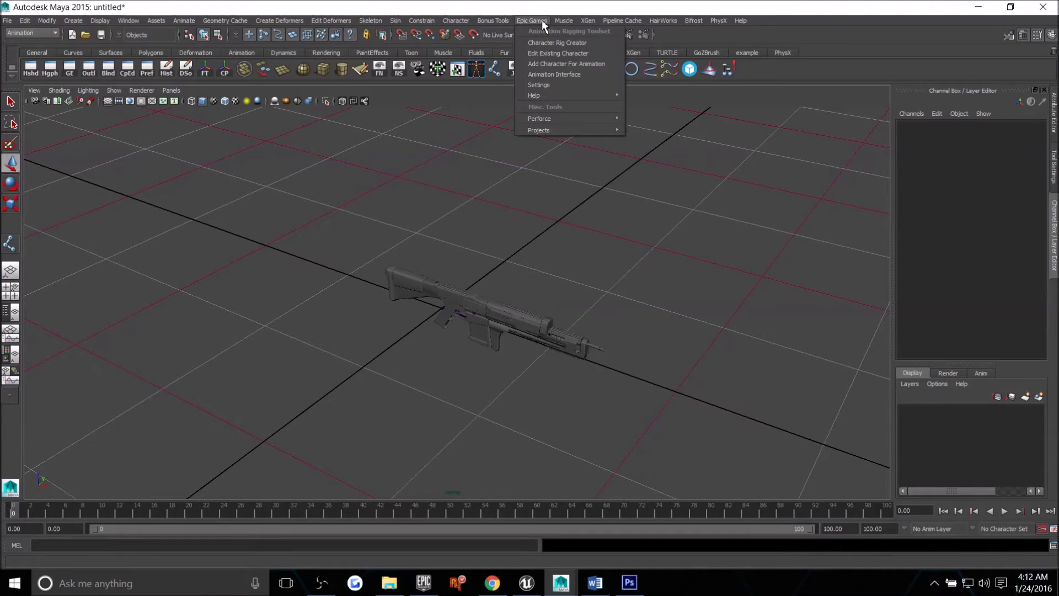
{"action": "left_click", "coordinate": [565, 63]}
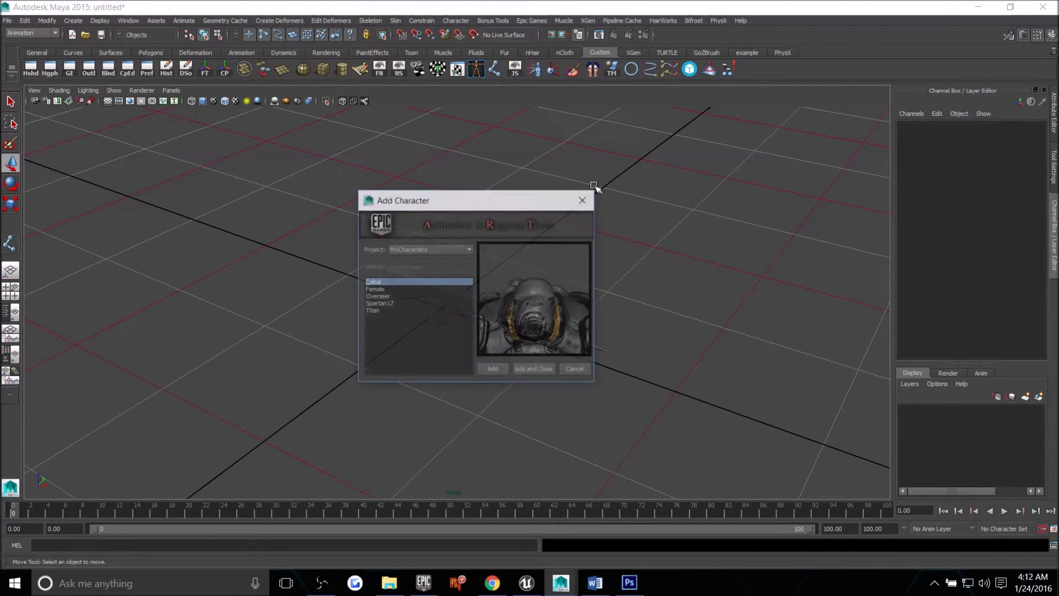
{"action": "left_click", "coordinate": [423, 250]}
{"action": "left_click", "coordinate": [411, 266]}
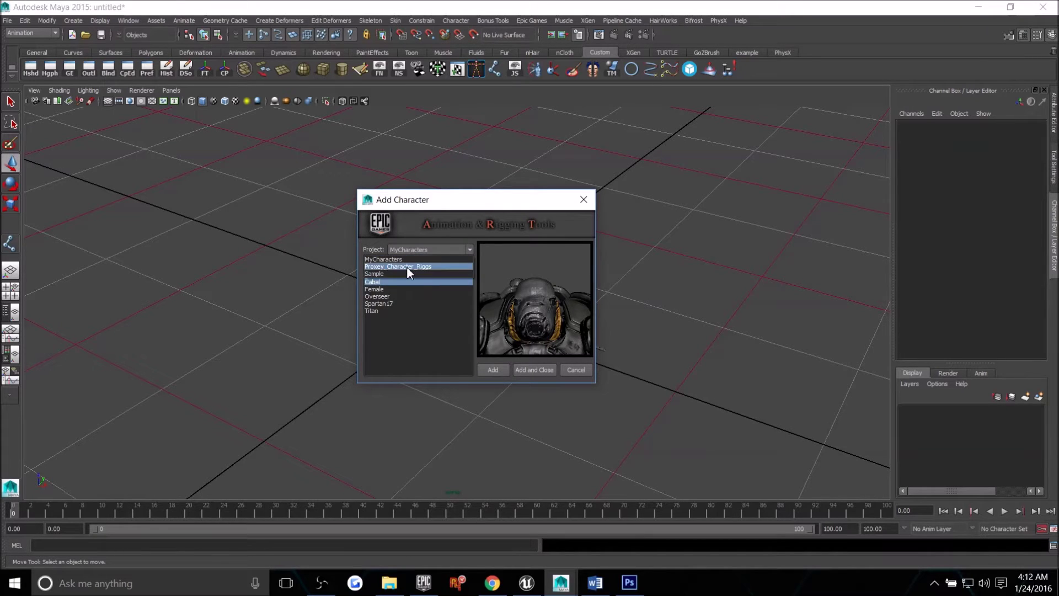
{"action": "left_click", "coordinate": [422, 249]}
{"action": "left_click", "coordinate": [415, 260]}
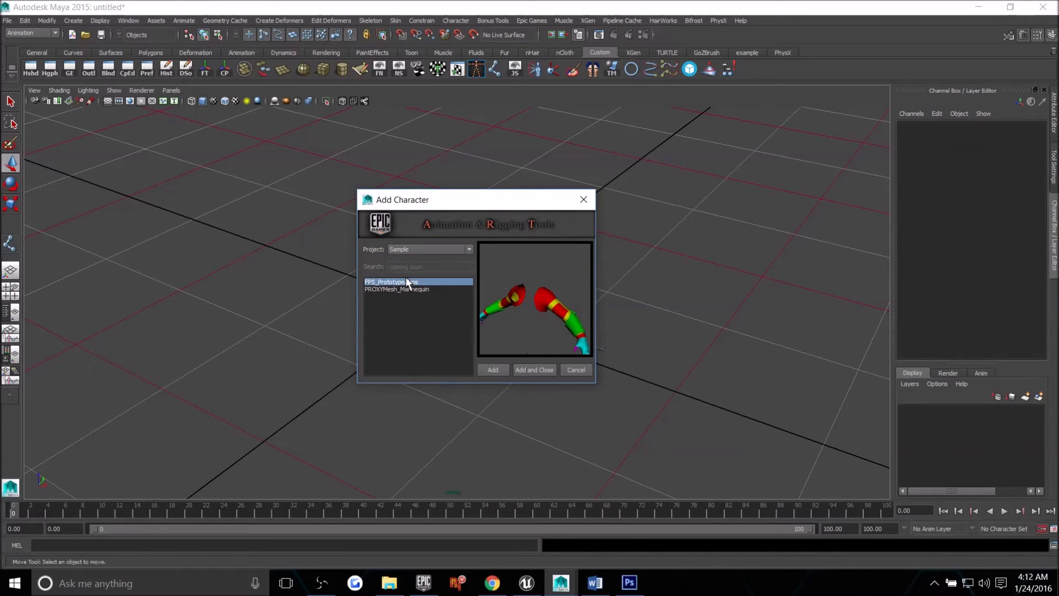
{"action": "left_click", "coordinate": [396, 289]}
{"action": "left_click", "coordinate": [534, 370]}
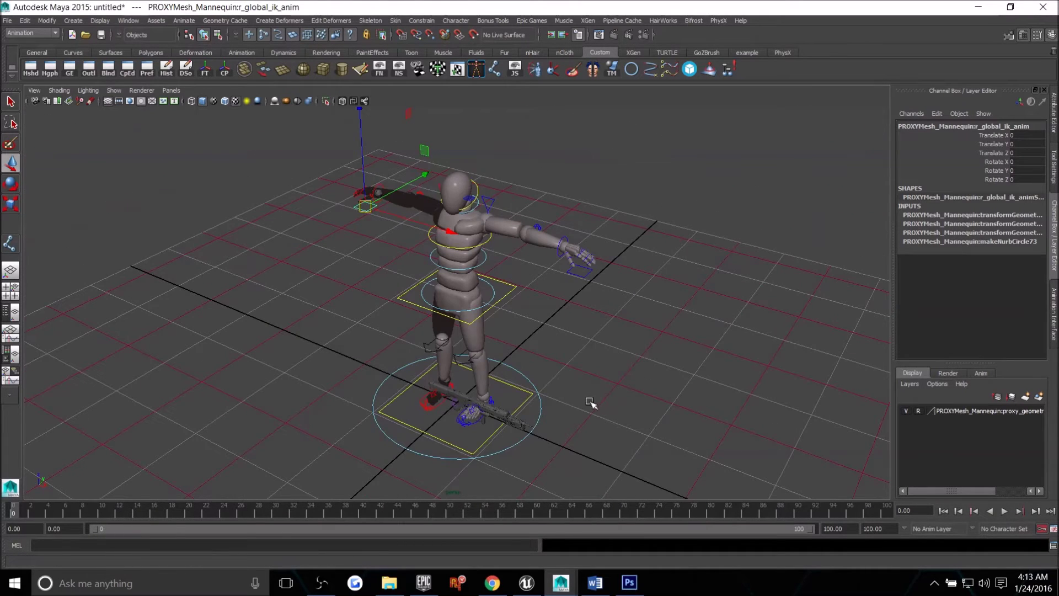
Examine how the mannequin and the rifle at its feet are oriented relative to each other and to the grid.
{"action": "middle_click_drag", "start_coordinate": [558, 377], "coordinate": [570, 317], "text": "alt"}
{"action": "left_click_drag", "start_coordinate": [570, 316], "coordinate": [495, 324], "text": "alt"}
{"action": "middle_click_drag", "start_coordinate": [411, 425], "coordinate": [365, 356], "text": "alt"}
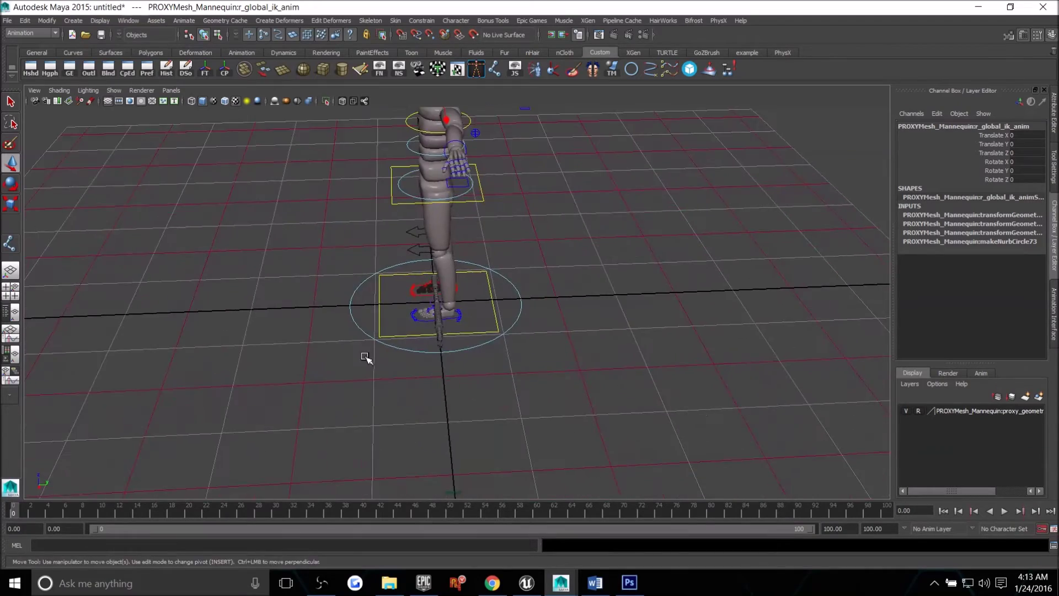
{"action": "left_click_drag", "start_coordinate": [365, 358], "coordinate": [463, 361], "text": "alt"}
{"action": "left_click_drag", "start_coordinate": [601, 399], "coordinate": [563, 389], "text": "alt"}
{"action": "middle_click_drag", "start_coordinate": [518, 379], "coordinate": [530, 342], "text": "alt"}
{"action": "right_click_drag", "start_coordinate": [419, 337], "coordinate": [634, 391], "text": "alt"}
{"action": "left_click_drag", "start_coordinate": [636, 391], "coordinate": [654, 428], "text": "alt"}
{"action": "right_click_drag", "start_coordinate": [655, 428], "coordinate": [398, 340], "text": "alt"}
{"action": "left_click_drag", "start_coordinate": [414, 400], "coordinate": [466, 371], "text": "alt"}
{"action": "middle_click_drag", "start_coordinate": [543, 385], "coordinate": [541, 371], "text": "alt"}
{"action": "left_click_drag", "start_coordinate": [541, 371], "coordinate": [554, 373], "text": "alt"}
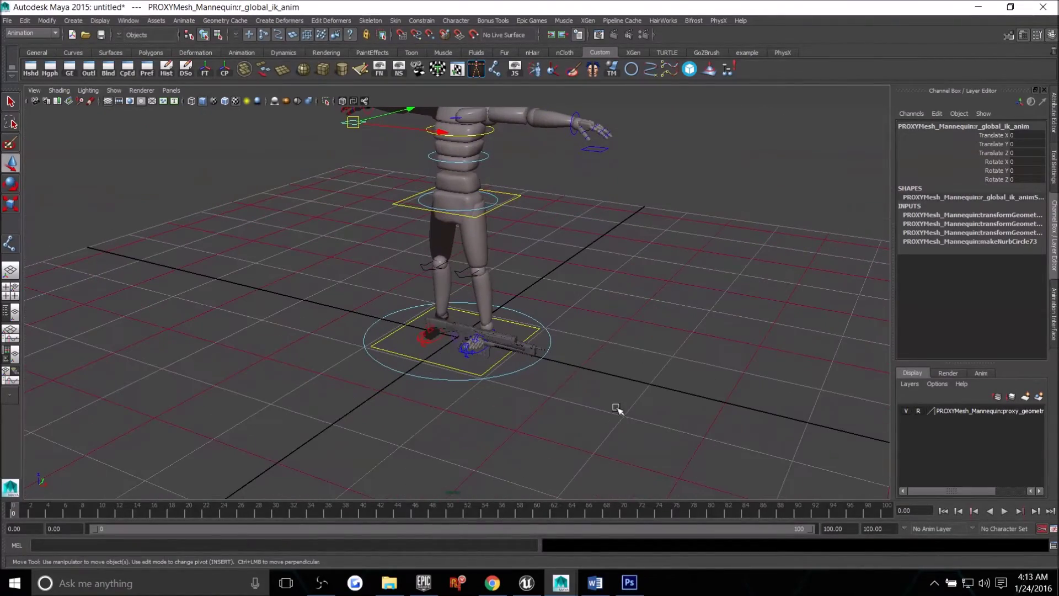
{"action": "scroll", "coordinate": [617, 408], "scroll_direction": "down", "scroll_amount": 5}
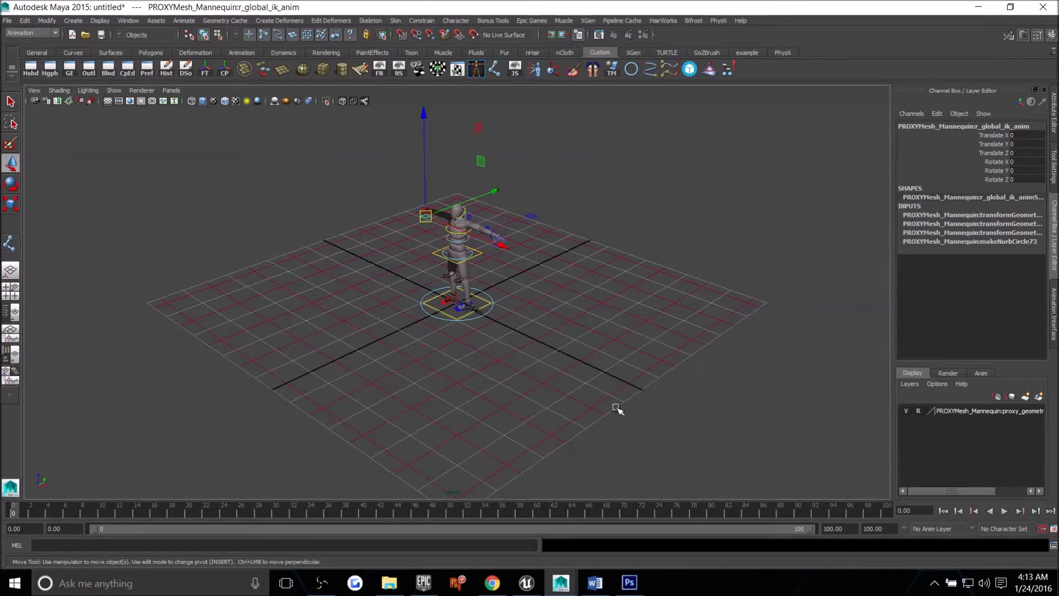
{"action": "left_click_drag", "start_coordinate": [472, 297], "coordinate": [476, 296], "text": "alt"}
{"action": "right_click_drag", "start_coordinate": [476, 297], "coordinate": [789, 404], "text": "alt"}
{"action": "middle_click_drag", "start_coordinate": [569, 295], "coordinate": [587, 334], "text": "alt"}
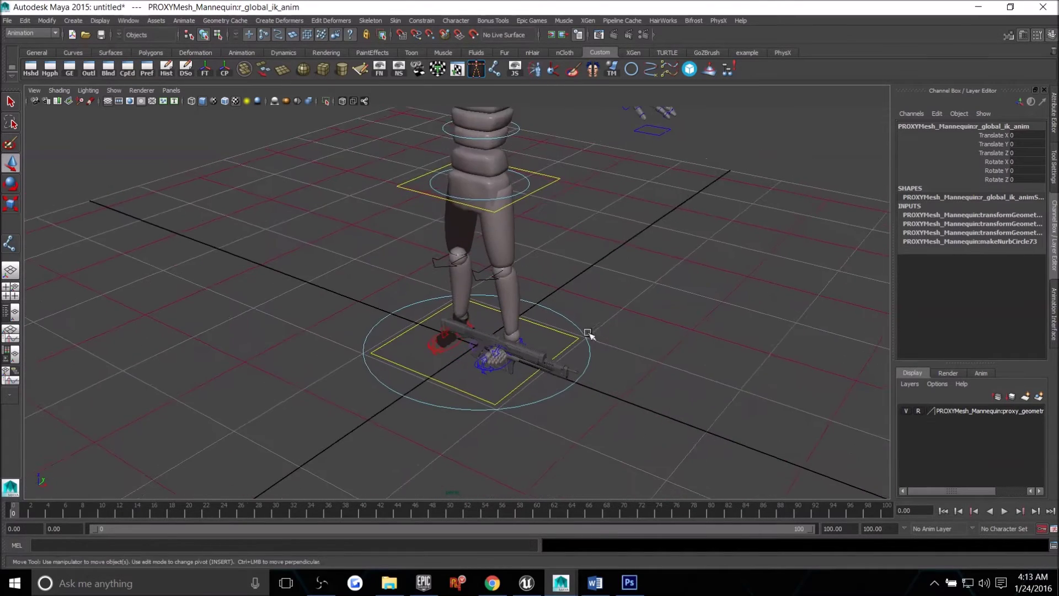
{"action": "left_click_drag", "start_coordinate": [587, 334], "coordinate": [593, 337], "text": "alt"}
{"action": "left_click_drag", "start_coordinate": [651, 378], "coordinate": [572, 371], "text": "alt"}
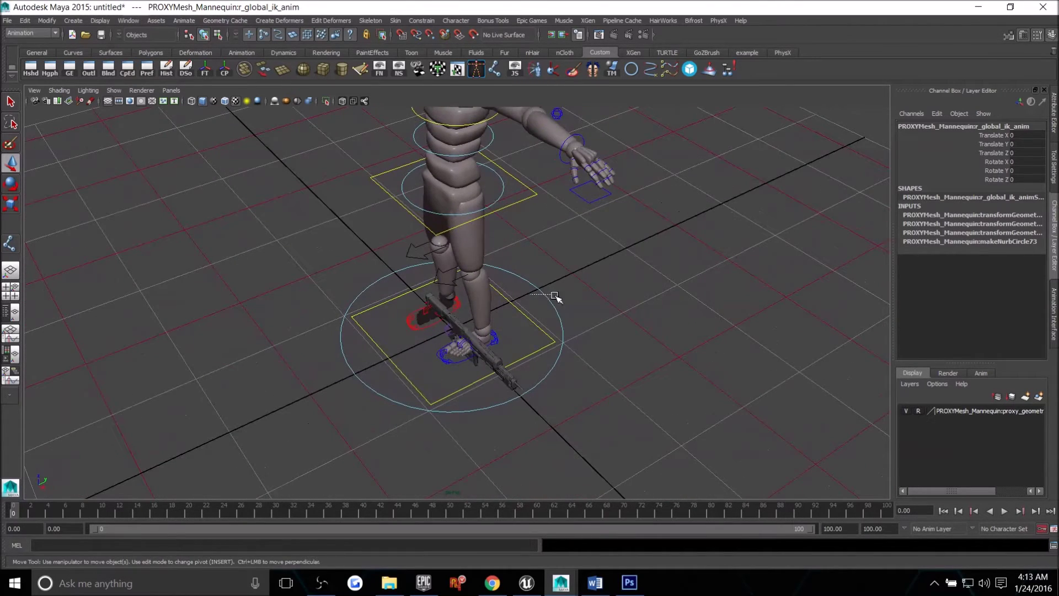
Move the mannequin's master_anim control about 110.5 units along Y, away from the rifle, and deselect it.
{"action": "left_click", "coordinate": [560, 330]}
{"action": "left_click_drag", "start_coordinate": [575, 284], "coordinate": [651, 331], "text": "alt"}
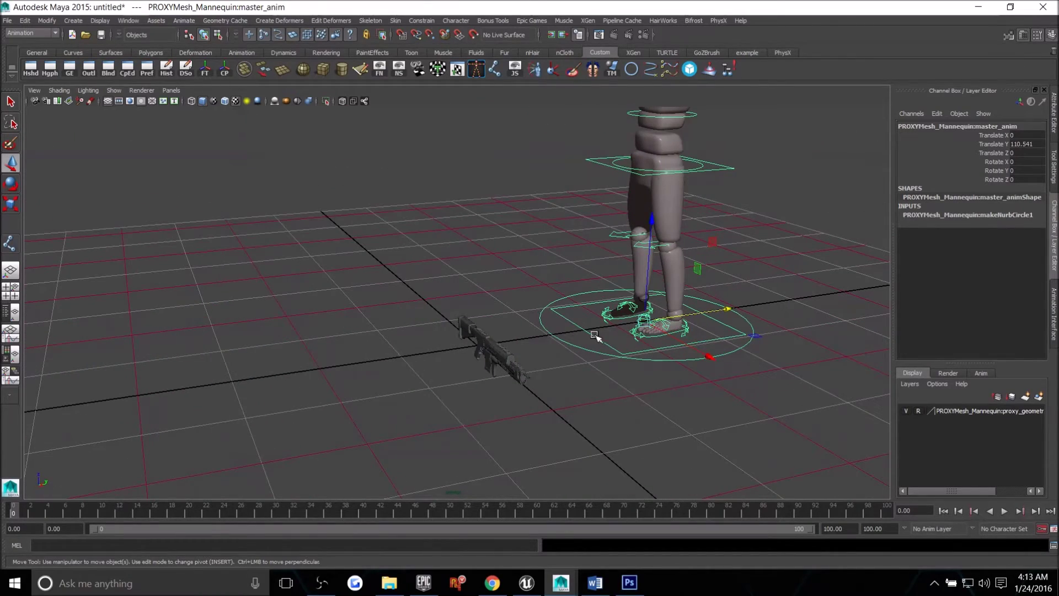
{"action": "left_click_drag", "start_coordinate": [314, 369], "coordinate": [512, 343], "text": "alt"}
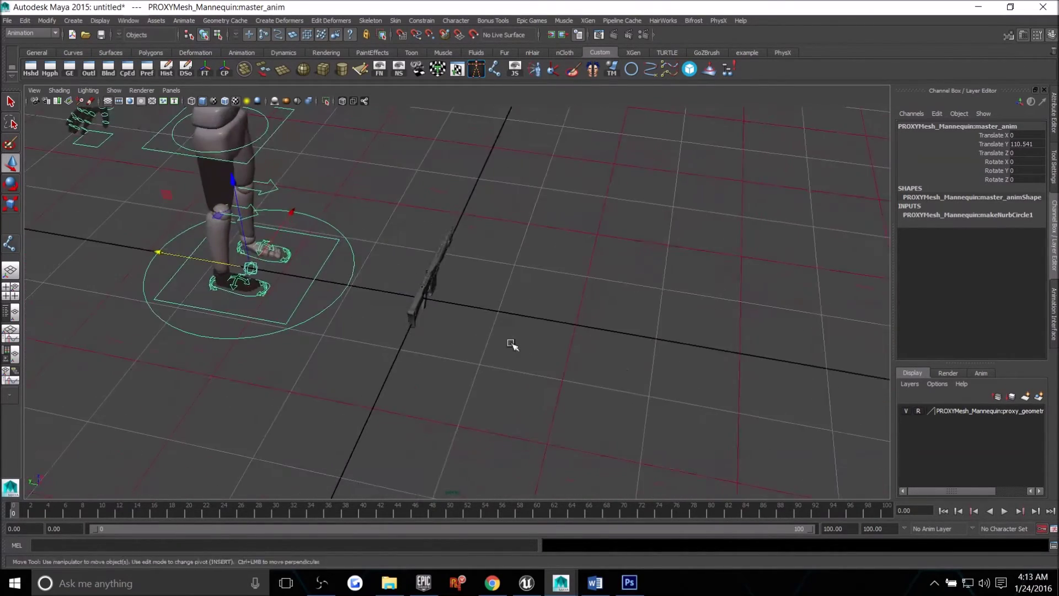
{"action": "right_click_drag", "start_coordinate": [511, 343], "coordinate": [682, 379], "text": "alt"}
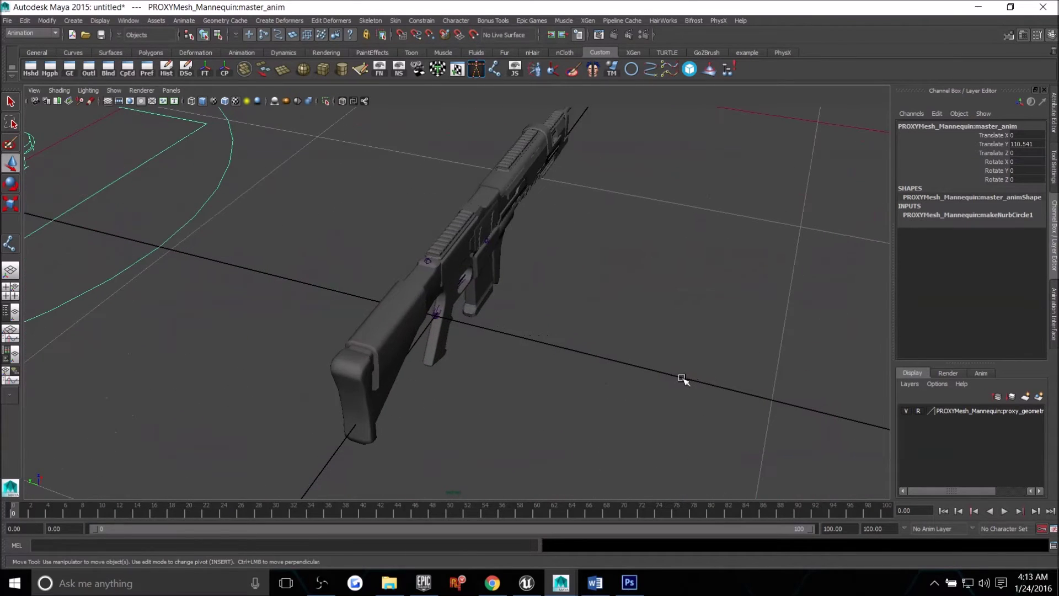
{"action": "left_click_drag", "start_coordinate": [683, 380], "coordinate": [557, 318], "text": "alt"}
{"action": "left_click_drag", "start_coordinate": [689, 311], "coordinate": [617, 310], "text": "alt"}
{"action": "left_click", "coordinate": [617, 309]}
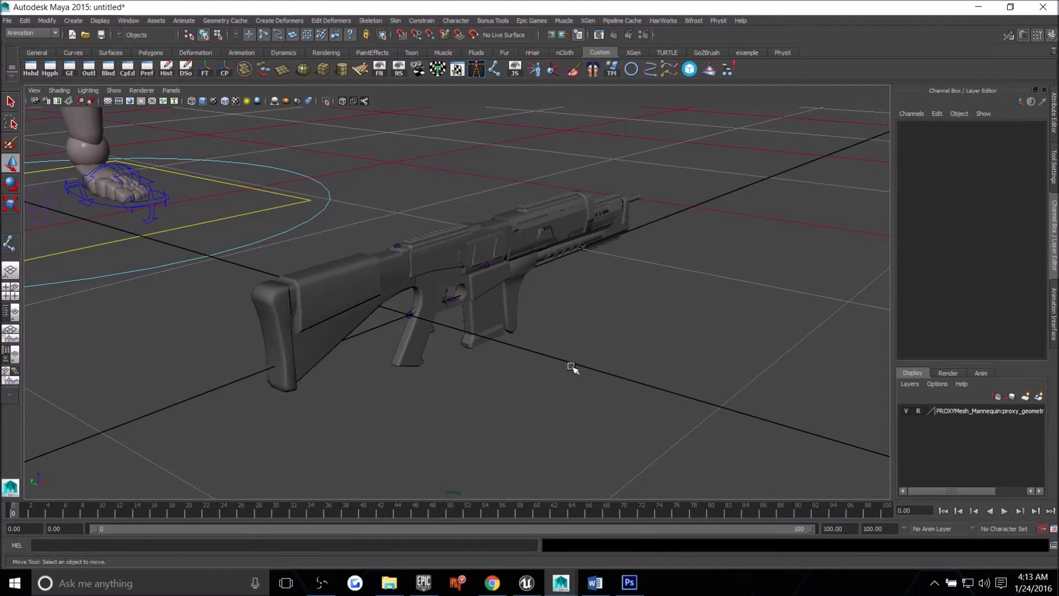
Select the rifle mesh and delete its construction history, including the skin cluster.
{"action": "left_click_drag", "start_coordinate": [573, 368], "coordinate": [423, 350], "text": "alt"}
{"action": "left_click", "coordinate": [380, 327]}
{"action": "left_click", "coordinate": [503, 252]}
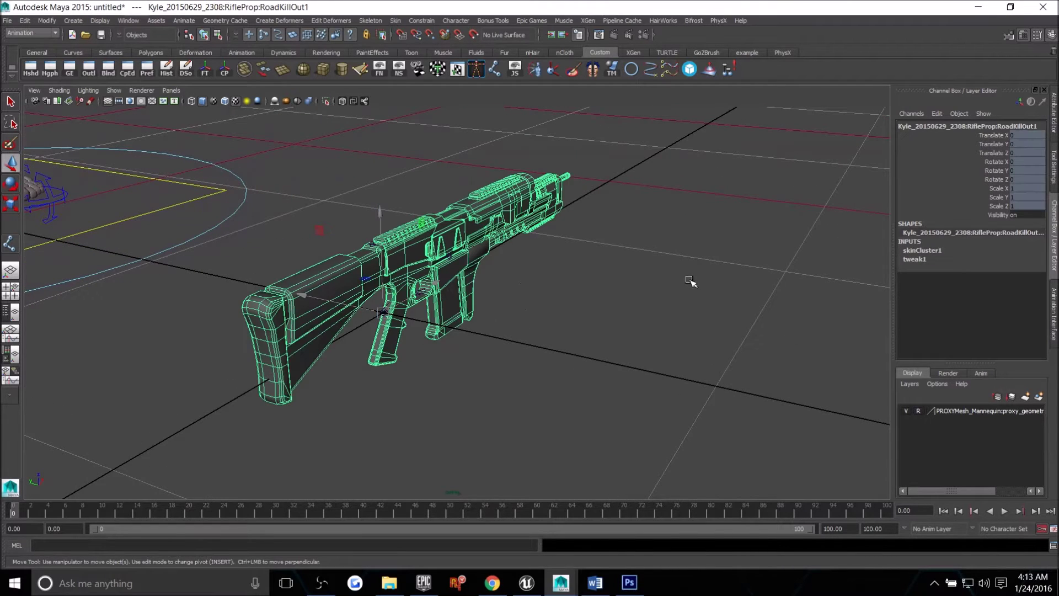
{"action": "middle_click_drag", "start_coordinate": [463, 244], "coordinate": [483, 248], "text": "alt"}
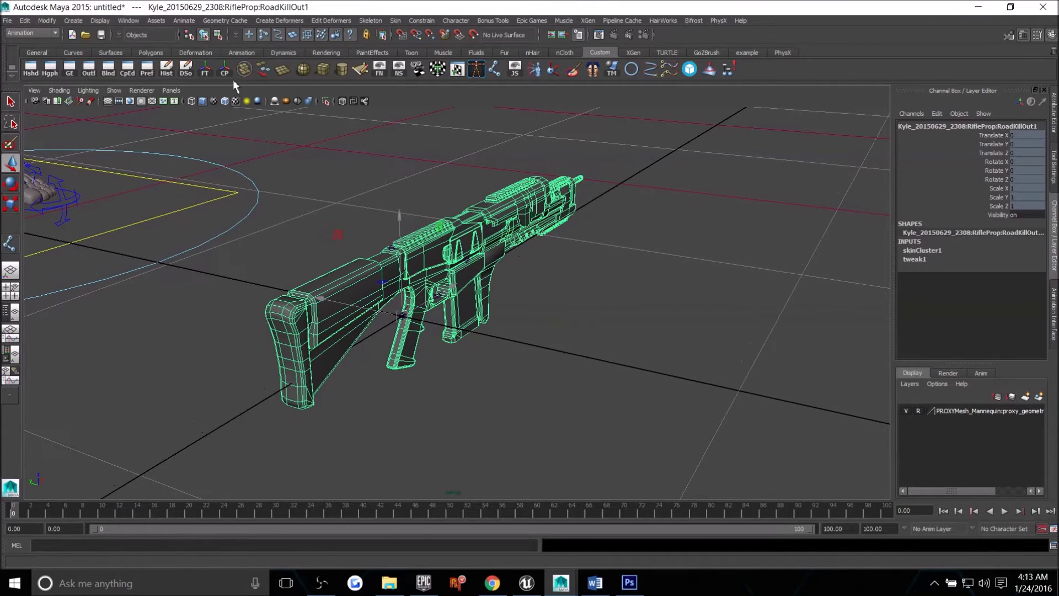
{"action": "left_click", "coordinate": [166, 73]}
{"action": "left_click_drag", "start_coordinate": [386, 244], "coordinate": [370, 244], "text": "alt"}
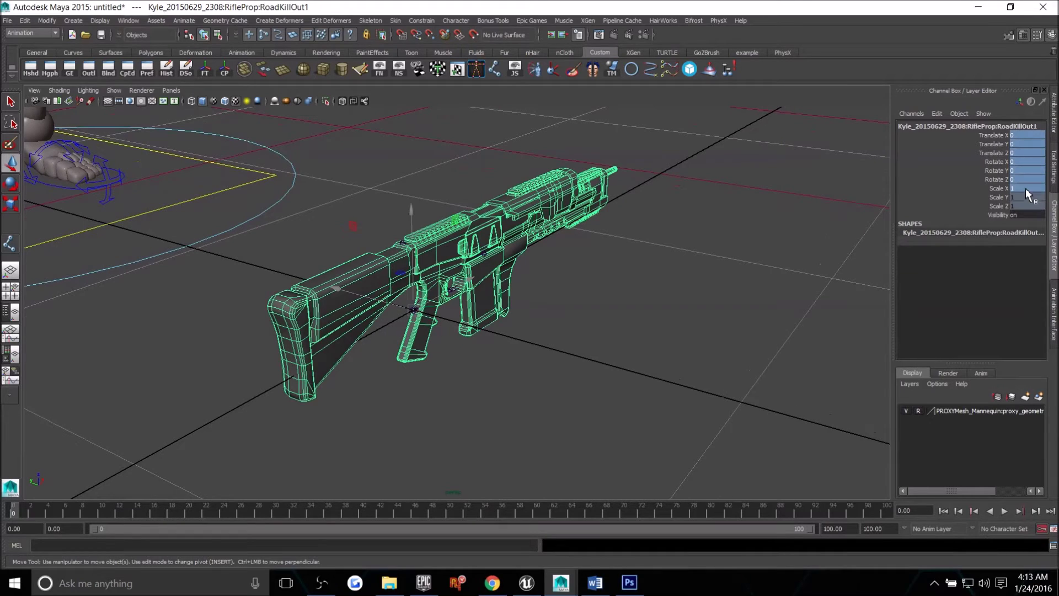
Unlock the rifle mesh's translate, rotate and scale channels, and deselect the mesh.
{"action": "right_click", "coordinate": [1026, 202]}
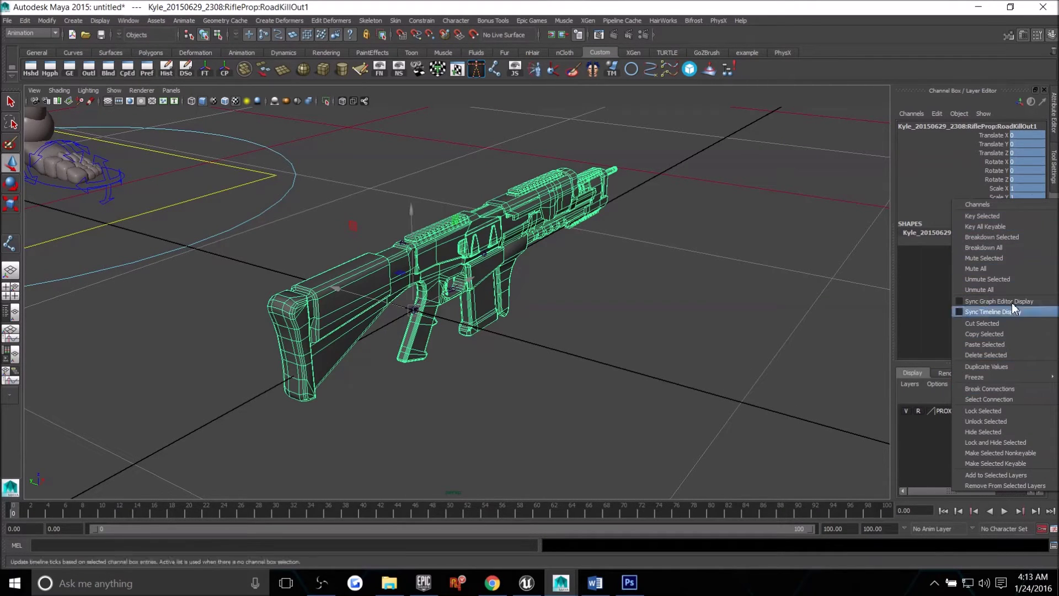
{"action": "left_click", "coordinate": [1008, 420]}
{"action": "left_click_drag", "start_coordinate": [676, 324], "coordinate": [694, 331], "text": "alt"}
{"action": "left_click", "coordinate": [665, 308]}
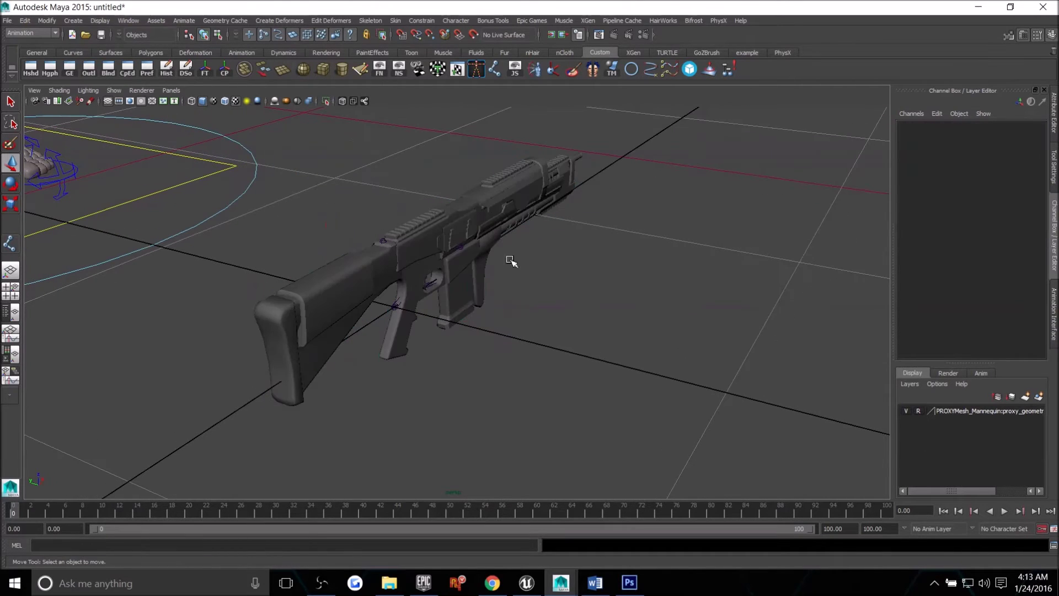
Rotate the rifle mesh to -90 degrees about Z.
{"action": "left_click", "coordinate": [486, 252]}
{"action": "key", "text": "e"}
{"action": "left_click_drag", "start_coordinate": [441, 332], "coordinate": [325, 351], "text": "alt"}
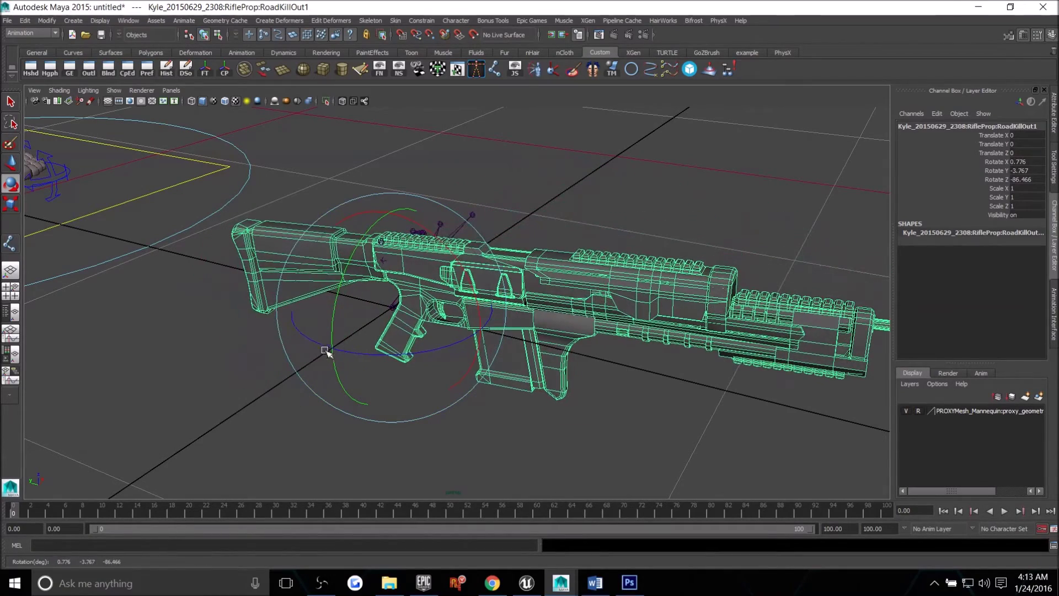
{"action": "key", "text": "ctrl+z"}
{"action": "middle_click_drag", "start_coordinate": [458, 356], "coordinate": [470, 354], "text": "alt"}
{"action": "left_click_drag", "start_coordinate": [463, 343], "coordinate": [430, 350]}
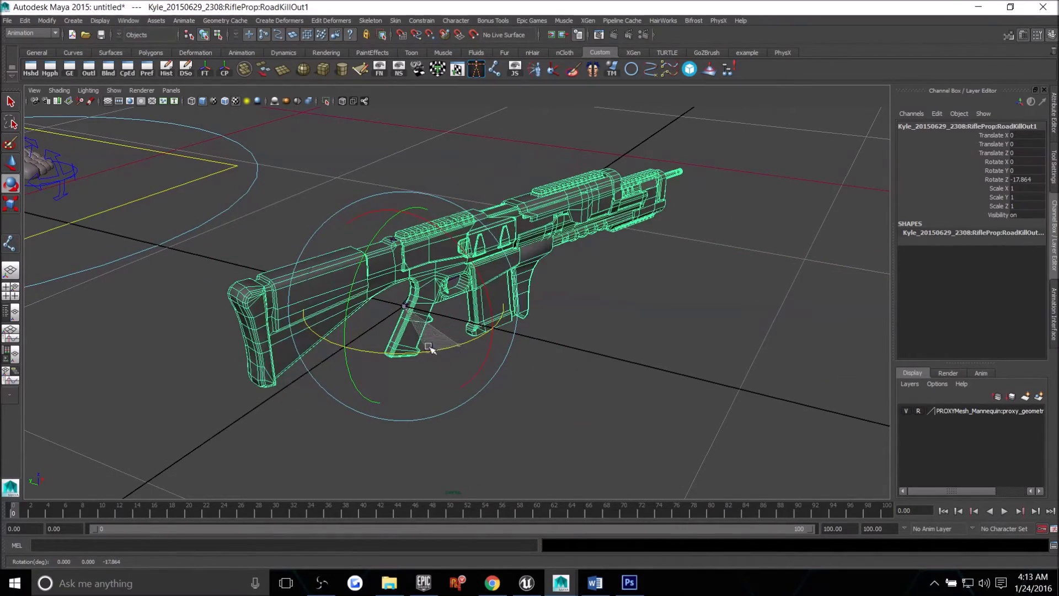
{"action": "left_click", "coordinate": [1021, 180]}
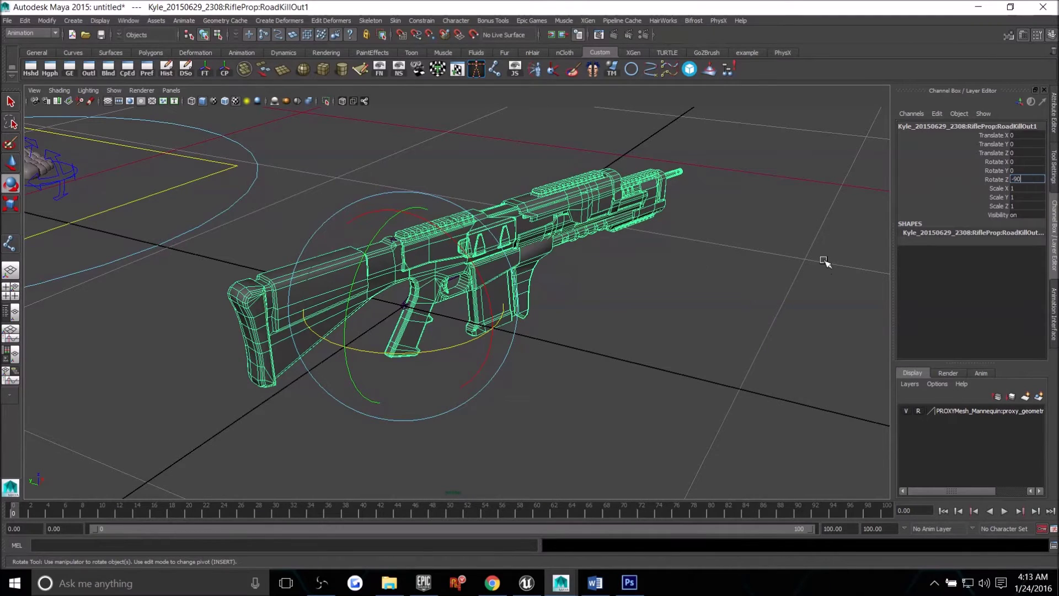
{"action": "key", "text": "Return"}
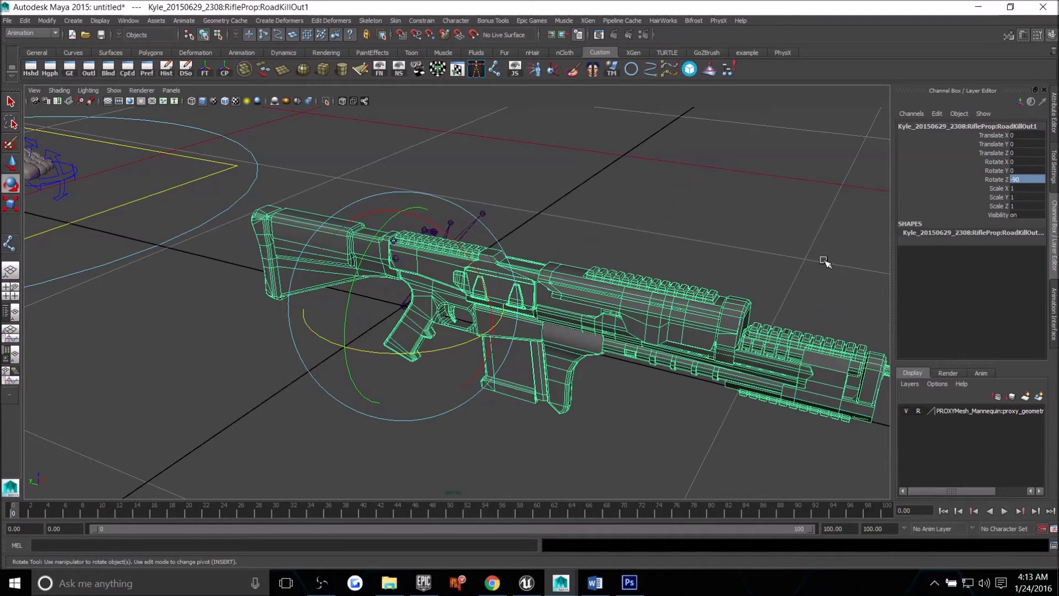
Freeze the rotated rifle mesh's transformations and deselect it.
{"action": "left_click", "coordinate": [205, 71]}
{"action": "left_click_drag", "start_coordinate": [761, 256], "coordinate": [727, 237], "text": "alt"}
{"action": "left_click", "coordinate": [727, 237]}
Rotate the rifle's root joint to -90 degrees about Z and deselect it.
{"action": "left_click_drag", "start_coordinate": [578, 299], "coordinate": [539, 288], "text": "alt"}
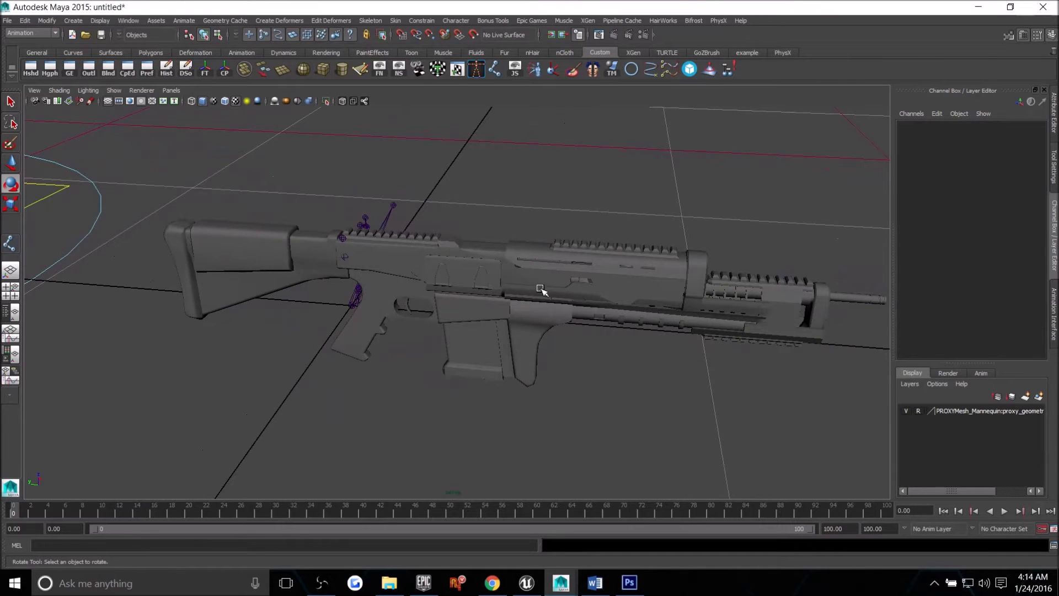
{"action": "left_click_drag", "start_coordinate": [523, 208], "coordinate": [447, 305], "text": "alt"}
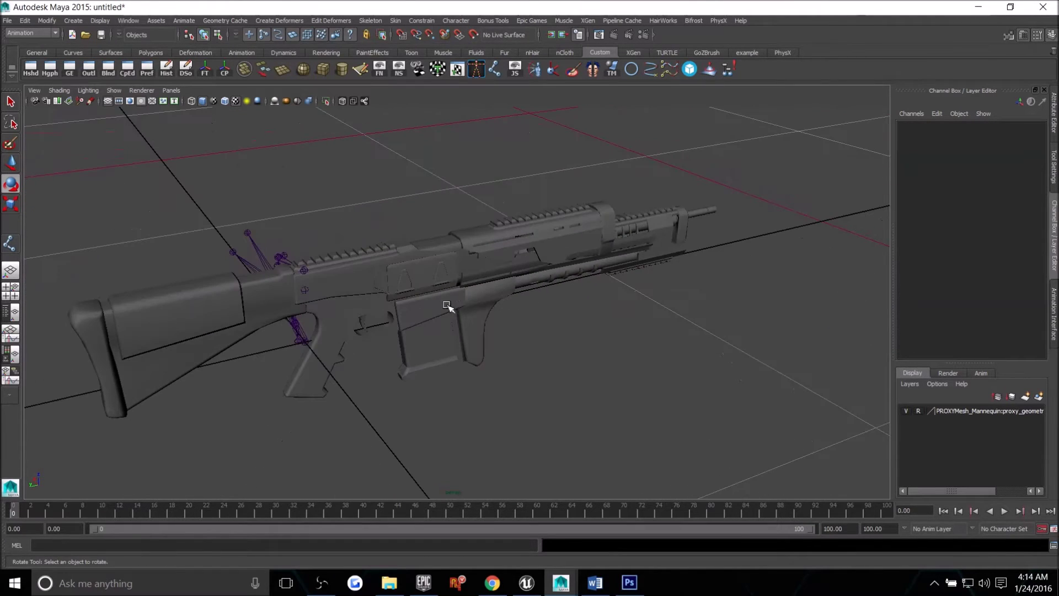
{"action": "right_click_drag", "start_coordinate": [447, 305], "coordinate": [696, 381], "text": "alt"}
{"action": "left_click", "coordinate": [348, 326]}
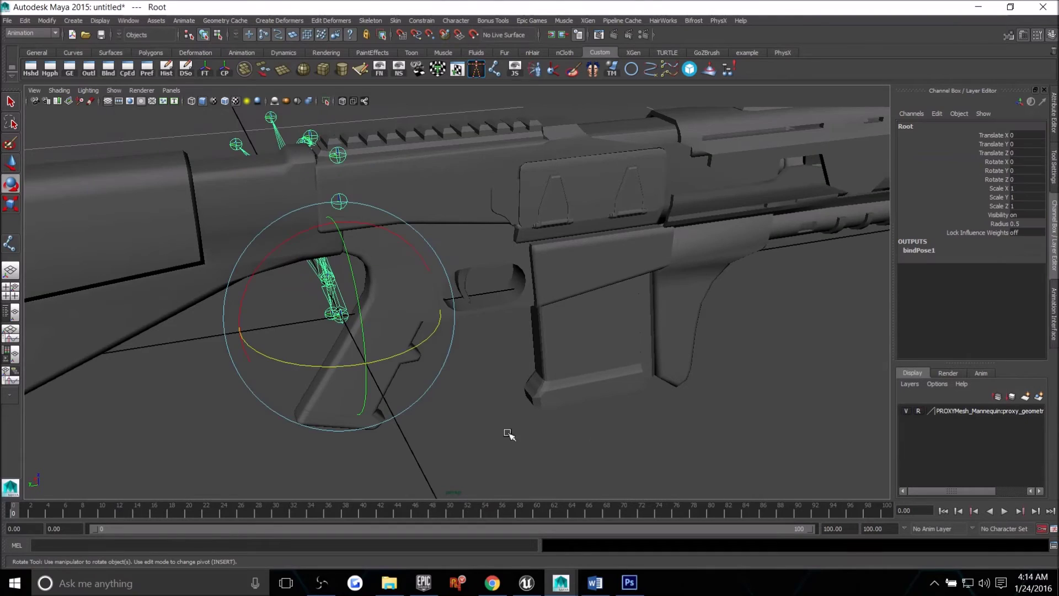
{"action": "left_click_drag", "start_coordinate": [506, 432], "coordinate": [489, 396], "text": "alt"}
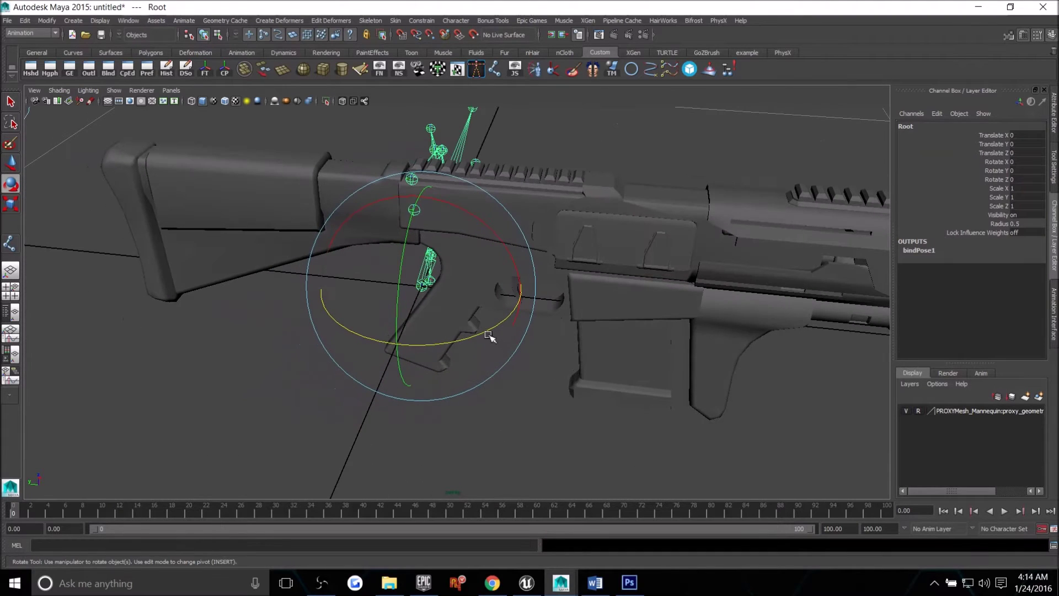
{"action": "left_click_drag", "start_coordinate": [489, 335], "coordinate": [485, 330]}
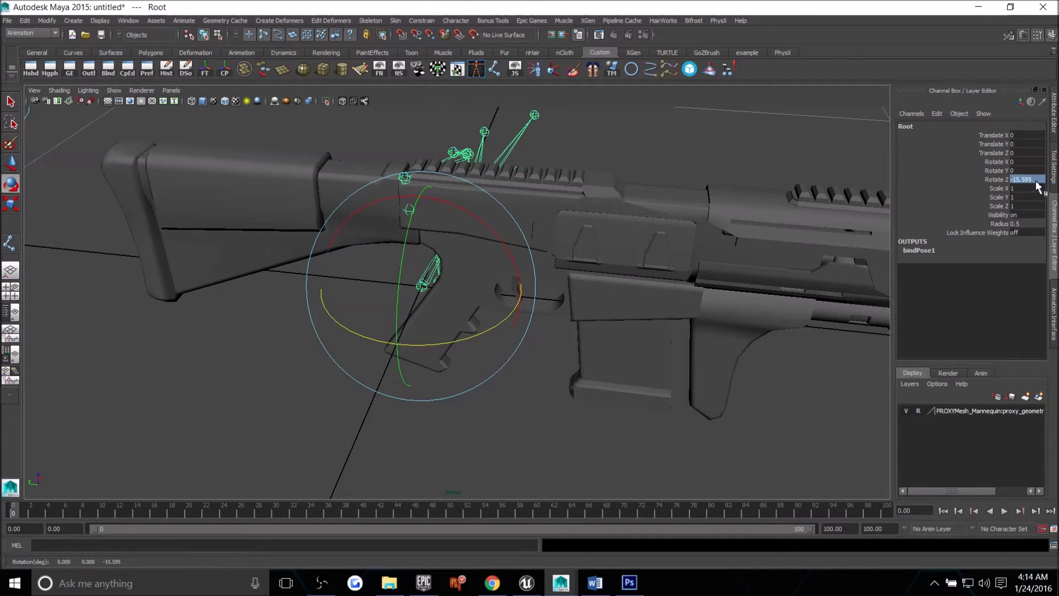
{"action": "type", "text": "-90"}
{"action": "key", "text": "Return"}
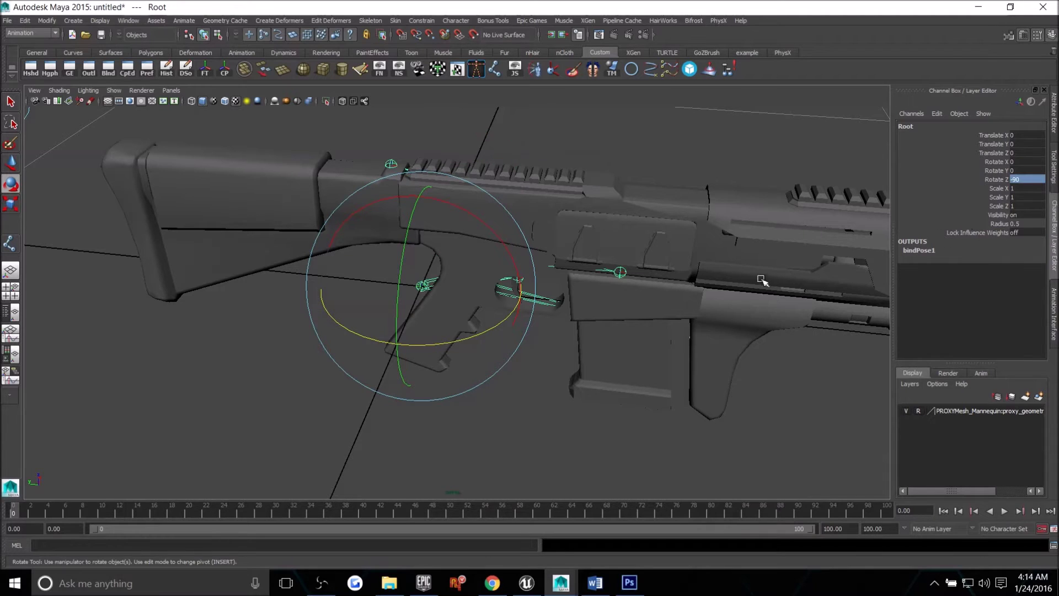
{"action": "left_click_drag", "start_coordinate": [761, 280], "coordinate": [623, 281], "text": "alt"}
{"action": "right_click_drag", "start_coordinate": [623, 281], "coordinate": [458, 269], "text": "alt"}
{"action": "left_click_drag", "start_coordinate": [458, 269], "coordinate": [538, 248], "text": "alt"}
{"action": "left_click", "coordinate": [494, 193]}
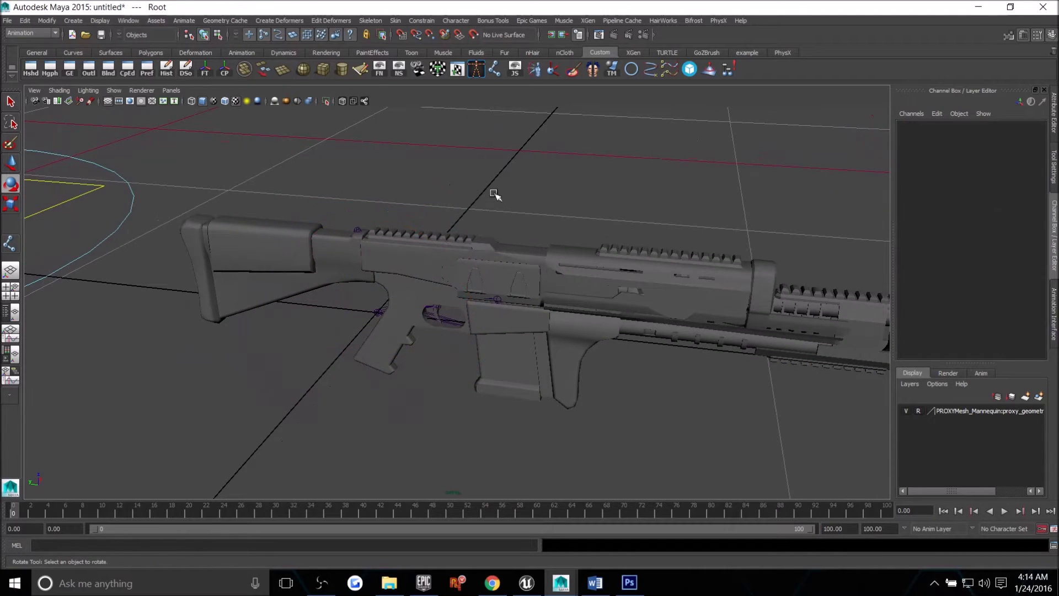
Examine the alignment of the reoriented rifle mesh and its joints from several angles around the grip and trigger.
{"action": "scroll", "coordinate": [580, 307], "scroll_direction": "up", "scroll_amount": 8}
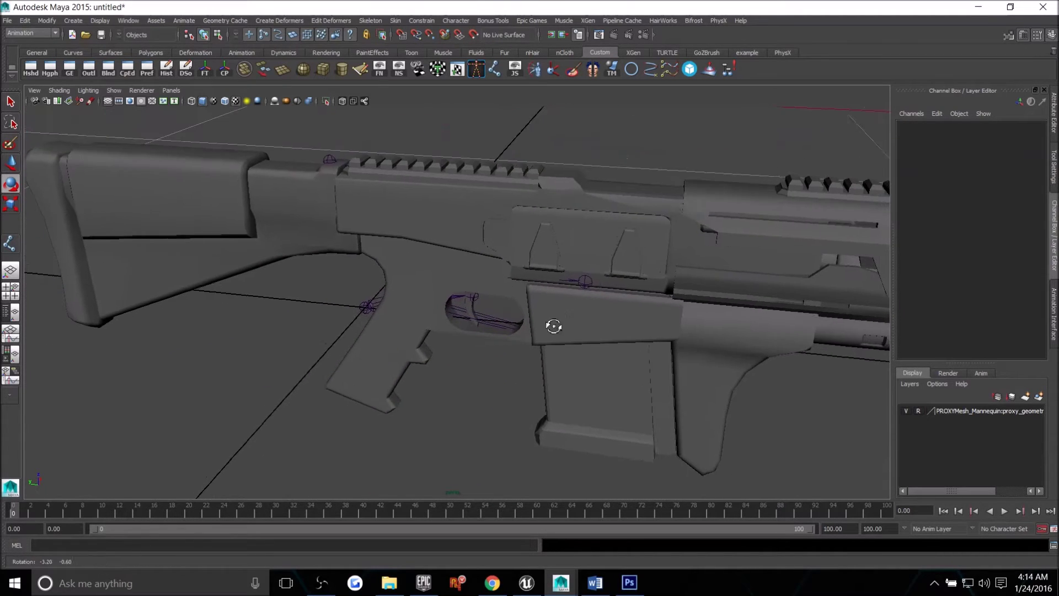
{"action": "left_click", "coordinate": [403, 284]}
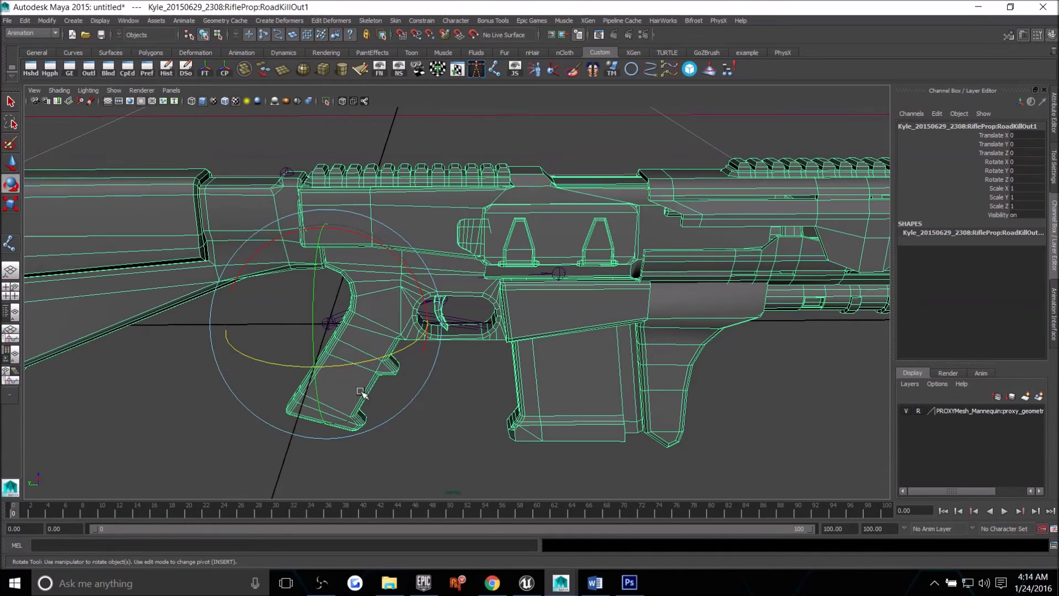
{"action": "middle_click_drag", "start_coordinate": [223, 377], "coordinate": [258, 341], "text": "alt"}
{"action": "right_click_drag", "start_coordinate": [258, 340], "coordinate": [329, 411], "text": "alt"}
{"action": "left_click", "coordinate": [329, 412]}
{"action": "left_click_drag", "start_coordinate": [568, 398], "coordinate": [531, 366], "text": "alt"}
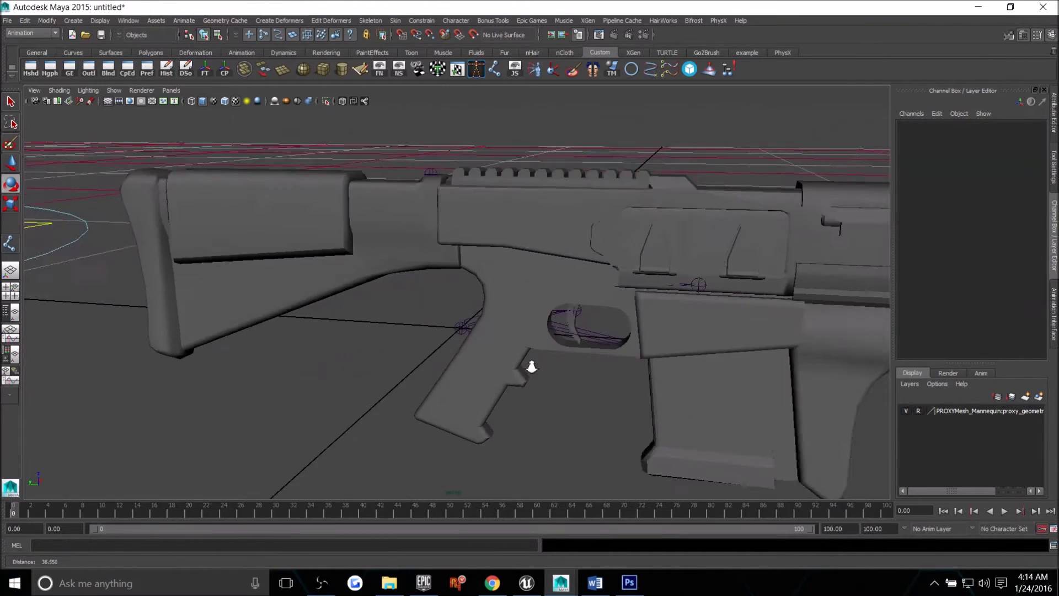
{"action": "middle_click_drag", "start_coordinate": [532, 367], "coordinate": [469, 337], "text": "alt"}
{"action": "right_click_drag", "start_coordinate": [469, 336], "coordinate": [429, 307], "text": "alt"}
{"action": "left_click_drag", "start_coordinate": [429, 308], "coordinate": [445, 374], "text": "alt"}
{"action": "right_click_drag", "start_coordinate": [445, 374], "coordinate": [390, 339], "text": "alt"}
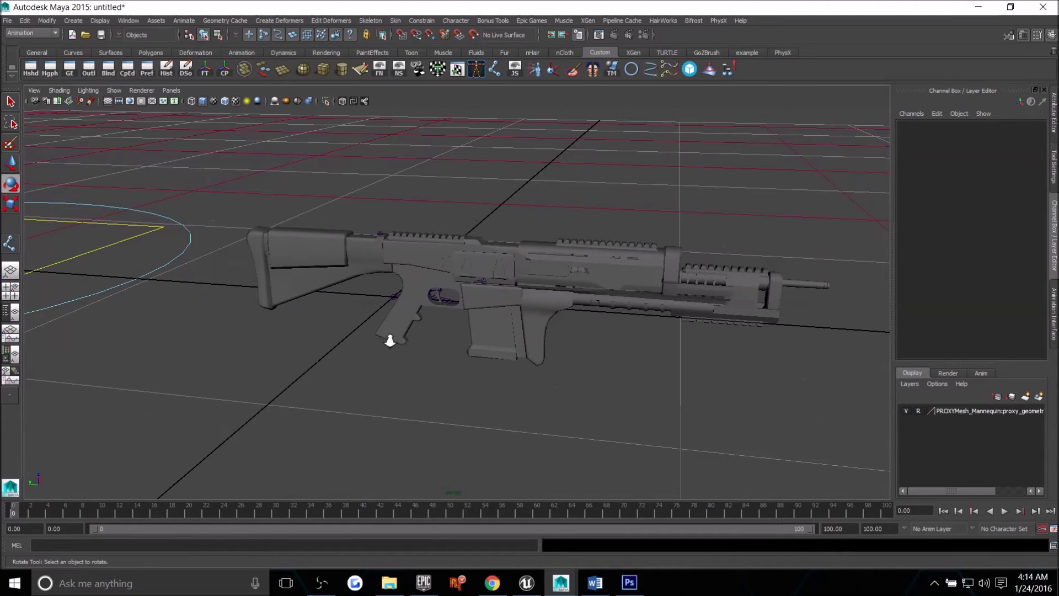
{"action": "left_click_drag", "start_coordinate": [645, 316], "coordinate": [621, 319], "text": "alt"}
{"action": "left_click_drag", "start_coordinate": [439, 337], "coordinate": [419, 352], "text": "alt"}
{"action": "right_click_drag", "start_coordinate": [418, 352], "coordinate": [530, 360], "text": "alt"}
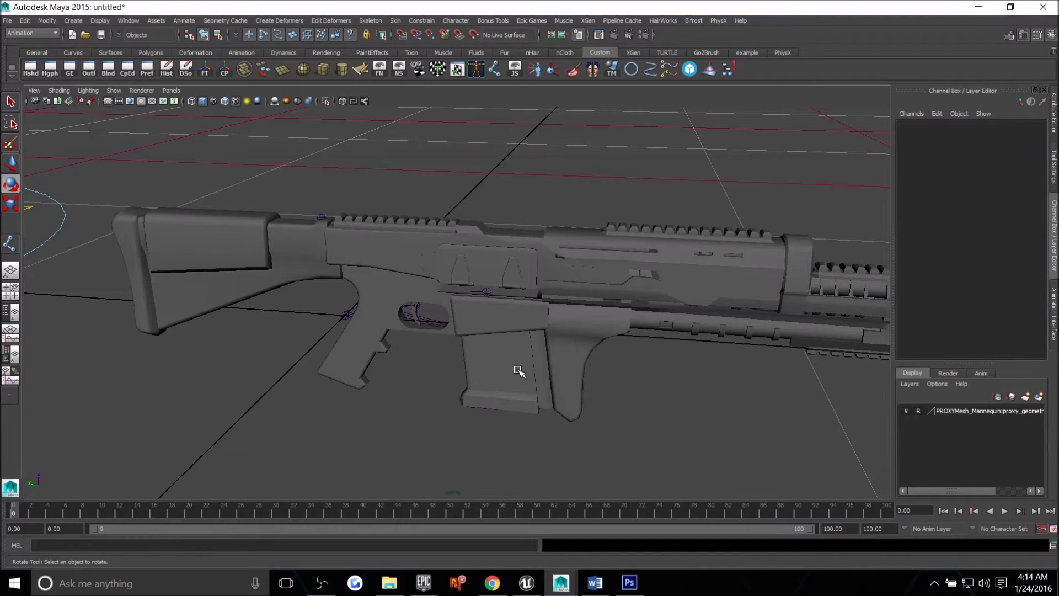
{"action": "middle_click_drag", "start_coordinate": [518, 371], "coordinate": [480, 370], "text": "alt"}
{"action": "left_click_drag", "start_coordinate": [469, 372], "coordinate": [433, 371], "text": "alt"}
{"action": "mouse_move", "coordinate": [387, 341]}
{"action": "left_mouse_down", "text": "alt"}
{"action": "mouse_move", "coordinate": [433, 343]}
{"action": "mouse_move", "coordinate": [393, 336]}
{"action": "left_mouse_up", "text": "alt"}
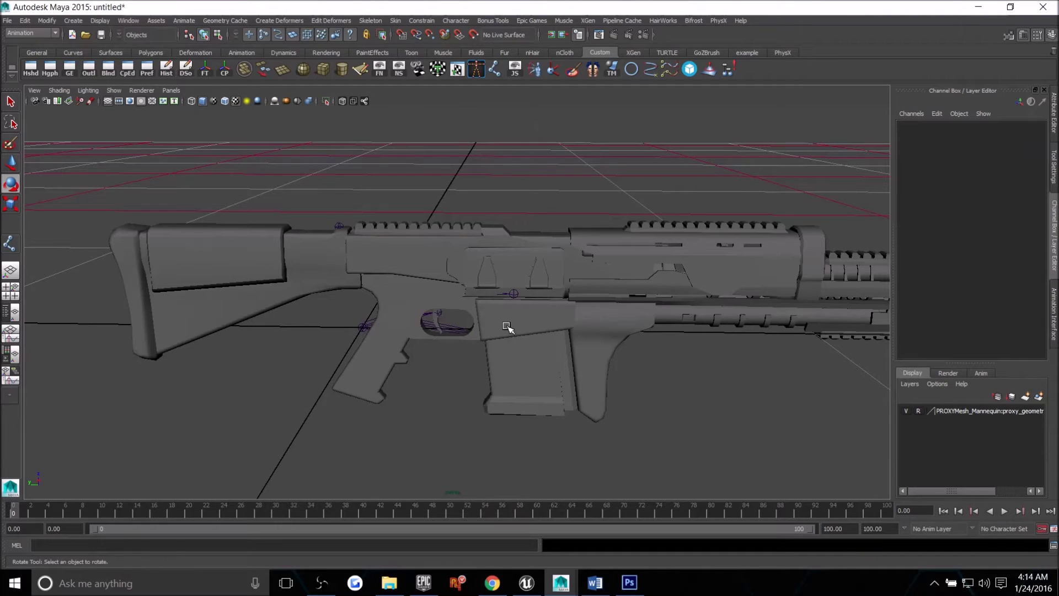
{"action": "mouse_move", "coordinate": [508, 328]}
{"action": "left_mouse_down", "text": "alt"}
{"action": "mouse_move", "coordinate": [492, 338]}
{"action": "mouse_move", "coordinate": [518, 340]}
{"action": "mouse_move", "coordinate": [504, 345]}
{"action": "left_mouse_up", "text": "alt"}
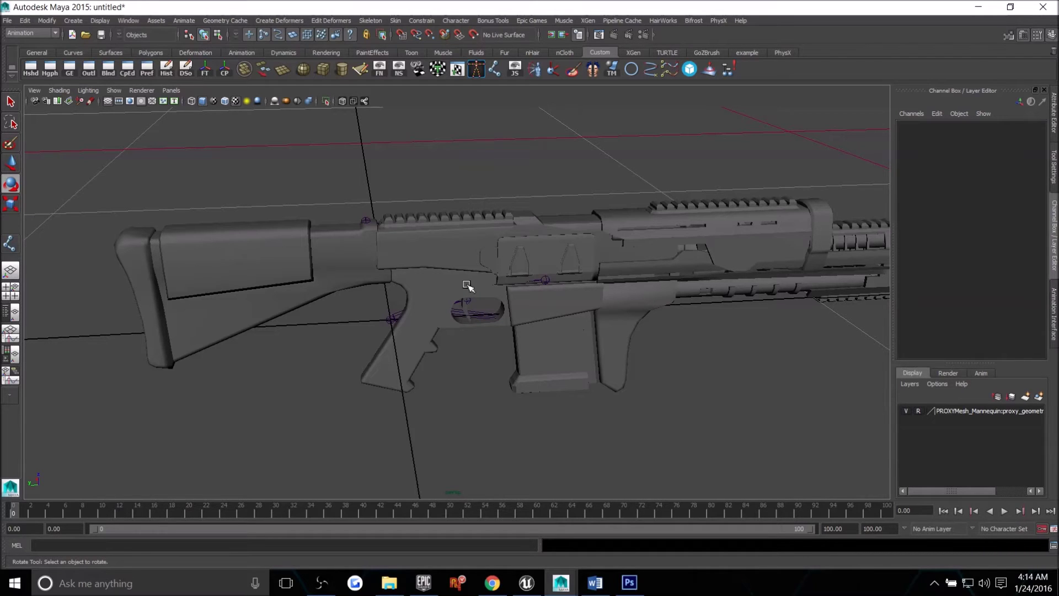
{"action": "left_click_drag", "start_coordinate": [468, 285], "coordinate": [449, 295], "text": "alt"}
Smooth bind the rifle mesh to its root joint.
{"action": "left_click", "coordinate": [529, 319]}
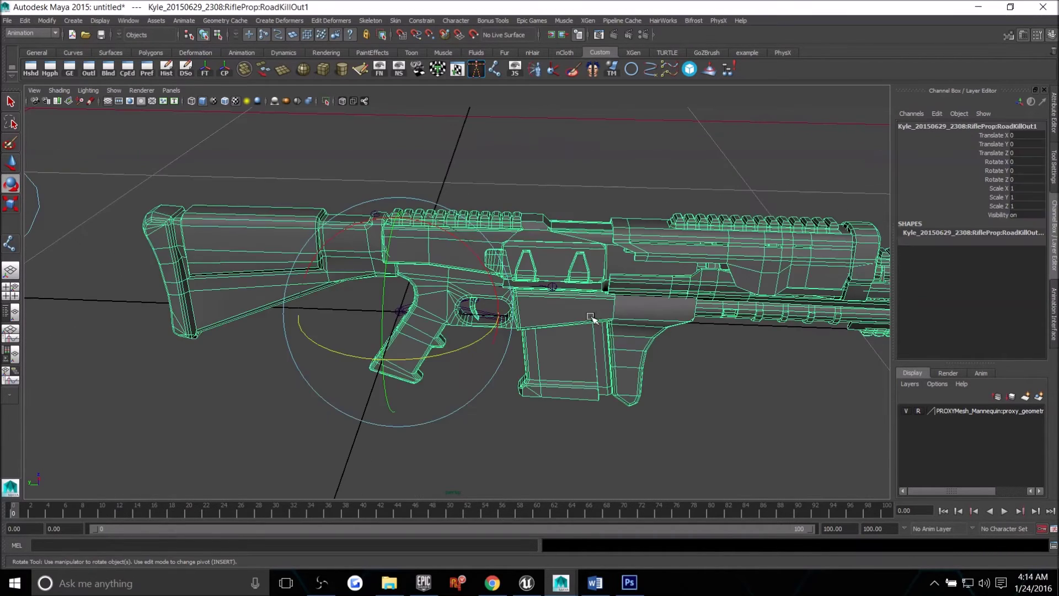
{"action": "left_click_drag", "start_coordinate": [529, 319], "coordinate": [701, 291], "text": "alt"}
{"action": "middle_click_drag", "start_coordinate": [540, 306], "coordinate": [608, 319], "text": "alt"}
{"action": "left_click_drag", "start_coordinate": [608, 319], "coordinate": [385, 307], "text": "alt"}
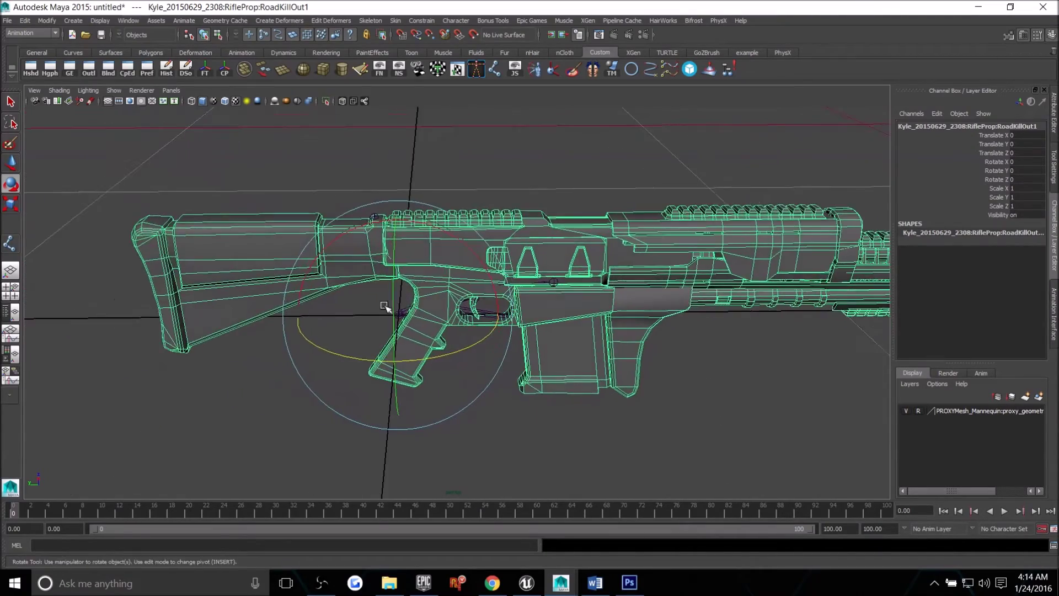
{"action": "right_click_drag", "start_coordinate": [385, 307], "coordinate": [850, 386], "text": "alt"}
{"action": "middle_click_drag", "start_coordinate": [550, 341], "coordinate": [664, 310], "text": "alt"}
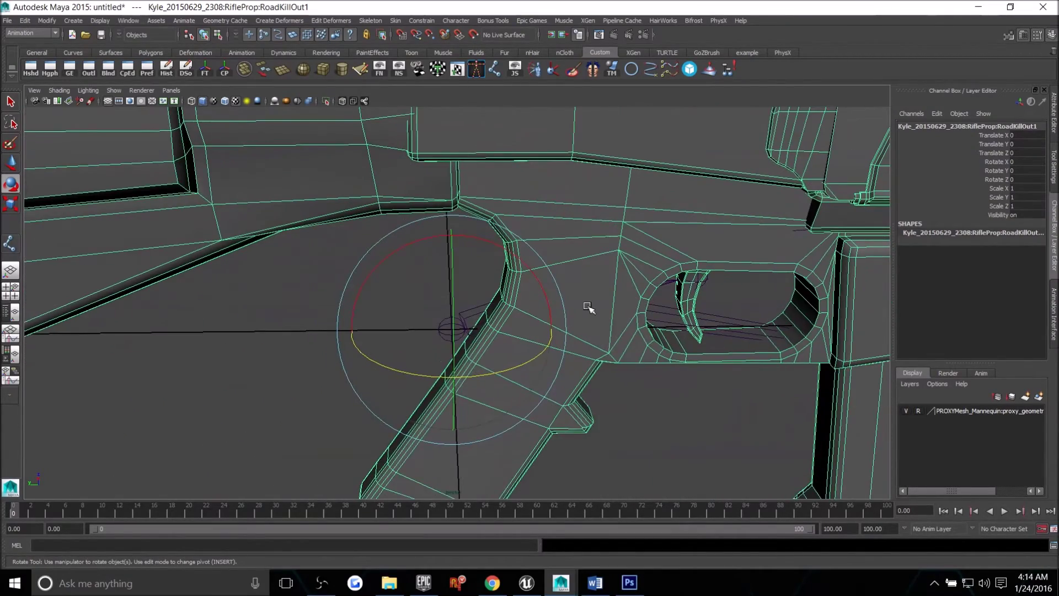
{"action": "key", "text": "minus"}
{"action": "key", "text": "minus"}
{"action": "key", "text": "minus"}
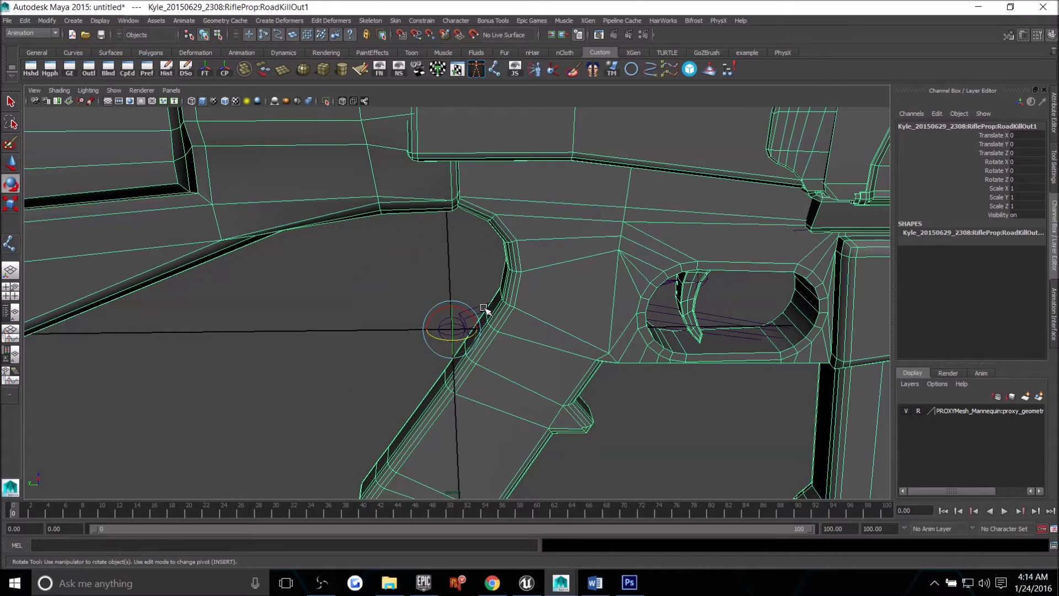
{"action": "left_click", "coordinate": [485, 309], "text": "shift"}
{"action": "left_click", "coordinate": [395, 21]}
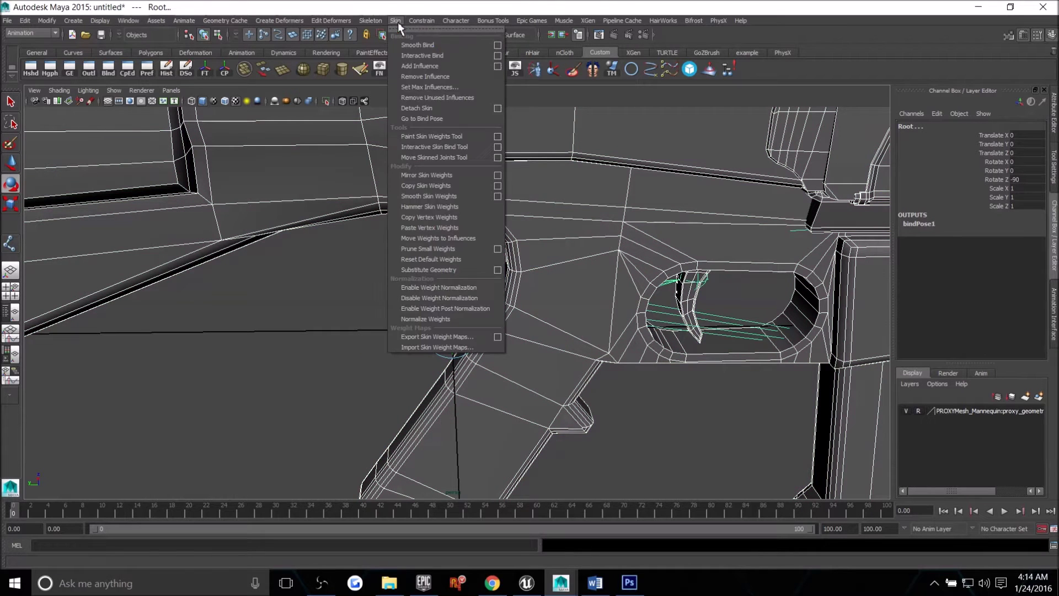
{"action": "left_click", "coordinate": [415, 48]}
Test the new skin binding by moving the joint just above the magazine, and undo the move.
{"action": "left_click_drag", "start_coordinate": [626, 282], "coordinate": [596, 298], "text": "alt"}
{"action": "right_click_drag", "start_coordinate": [596, 298], "coordinate": [452, 279], "text": "alt"}
{"action": "middle_click_drag", "start_coordinate": [628, 288], "coordinate": [557, 289], "text": "alt"}
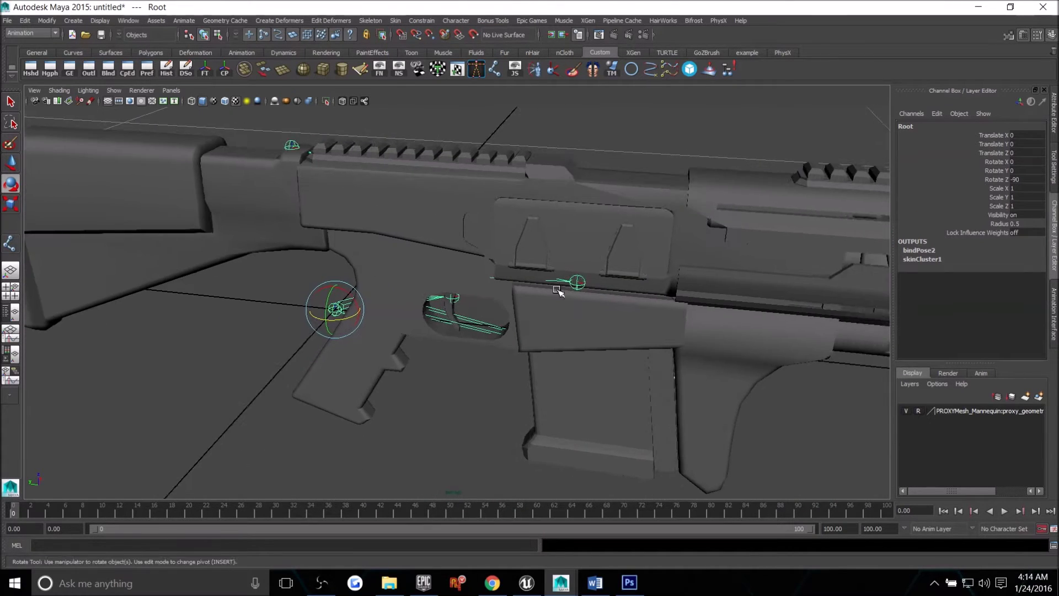
{"action": "left_click_drag", "start_coordinate": [556, 289], "coordinate": [544, 291], "text": "alt"}
{"action": "key", "text": "Down"}
{"action": "left_click_drag", "start_coordinate": [555, 250], "coordinate": [523, 260], "text": "alt"}
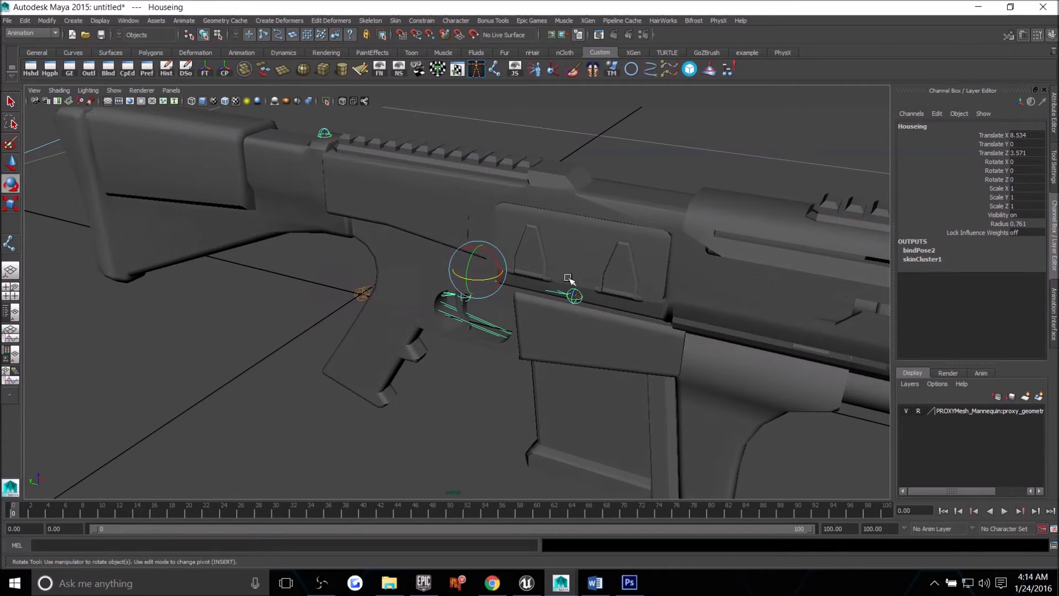
{"action": "left_click", "coordinate": [574, 294]}
{"action": "key", "text": "w"}
{"action": "mouse_move", "coordinate": [575, 293]}
{"action": "left_mouse_down"}
{"action": "mouse_move", "coordinate": [530, 248]}
{"action": "mouse_move", "coordinate": [529, 308]}
{"action": "mouse_move", "coordinate": [516, 320]}
{"action": "mouse_move", "coordinate": [582, 310]}
{"action": "left_mouse_up"}
{"action": "key", "text": "ctrl+z"}
{"action": "right_click_drag", "start_coordinate": [582, 309], "coordinate": [508, 255], "text": "alt"}
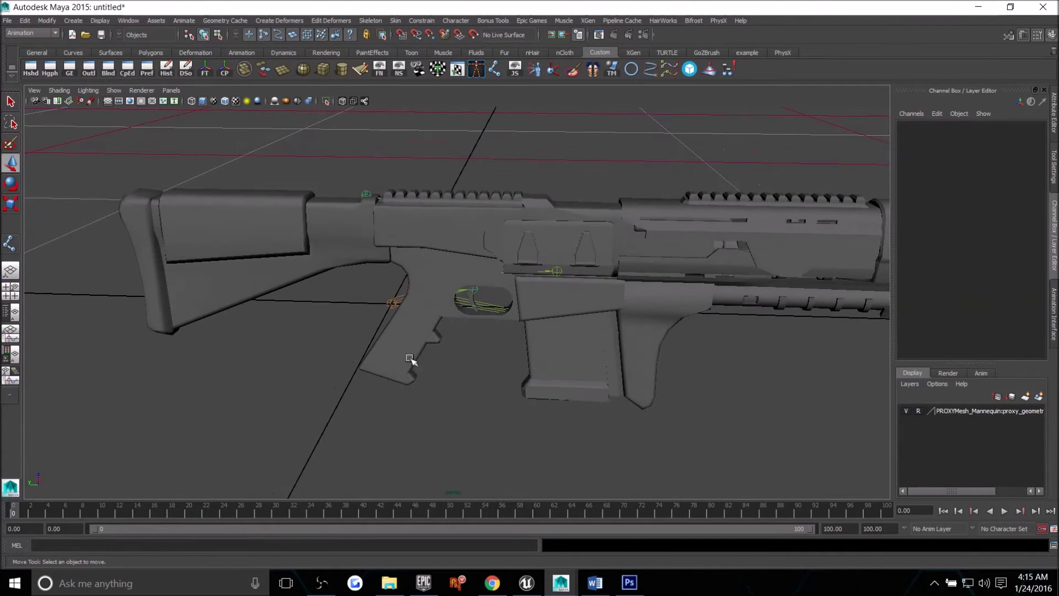
Select the rifle mesh together with its root joint and start an export of the selection.
{"action": "left_click", "coordinate": [395, 300]}
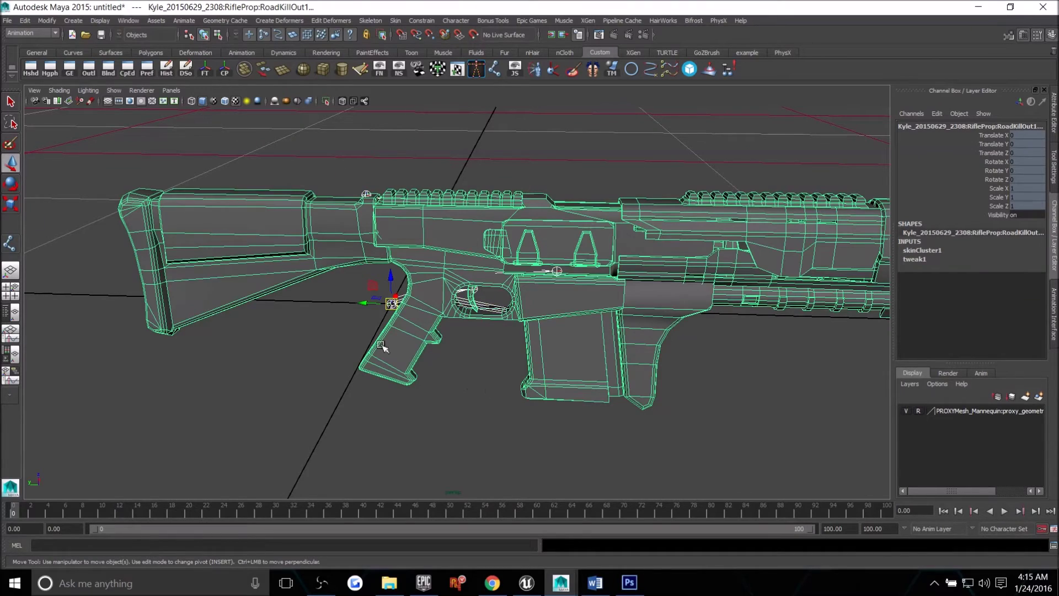
{"action": "left_click_drag", "start_coordinate": [576, 380], "coordinate": [505, 372], "text": "alt"}
{"action": "right_click_drag", "start_coordinate": [505, 372], "coordinate": [473, 369], "text": "alt"}
{"action": "middle_click_drag", "start_coordinate": [473, 368], "coordinate": [461, 367], "text": "alt"}
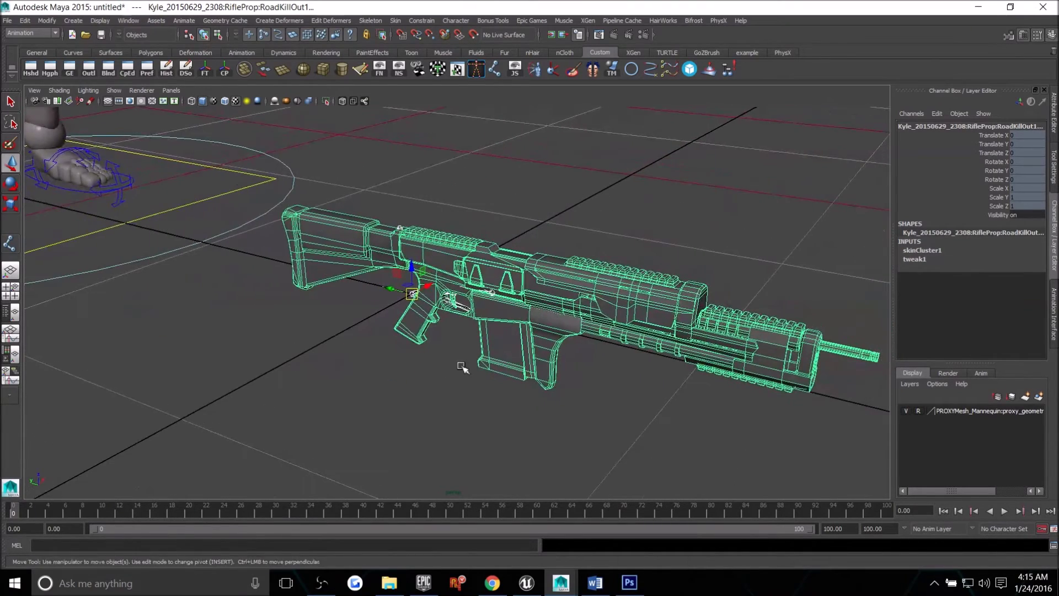
{"action": "left_click_drag", "start_coordinate": [462, 367], "coordinate": [490, 382], "text": "alt"}
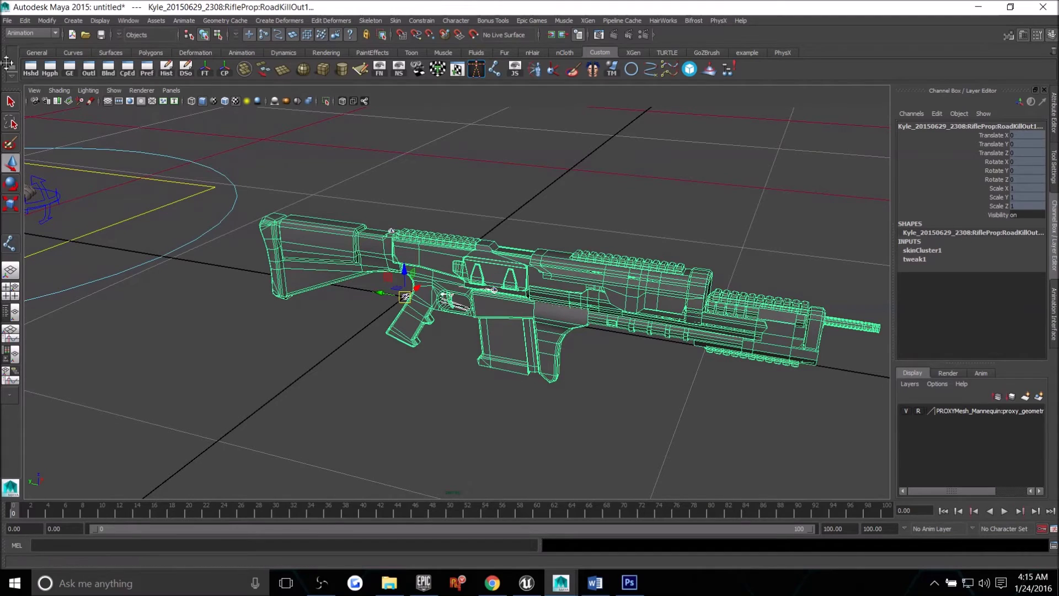
{"action": "left_click", "coordinate": [7, 20]}
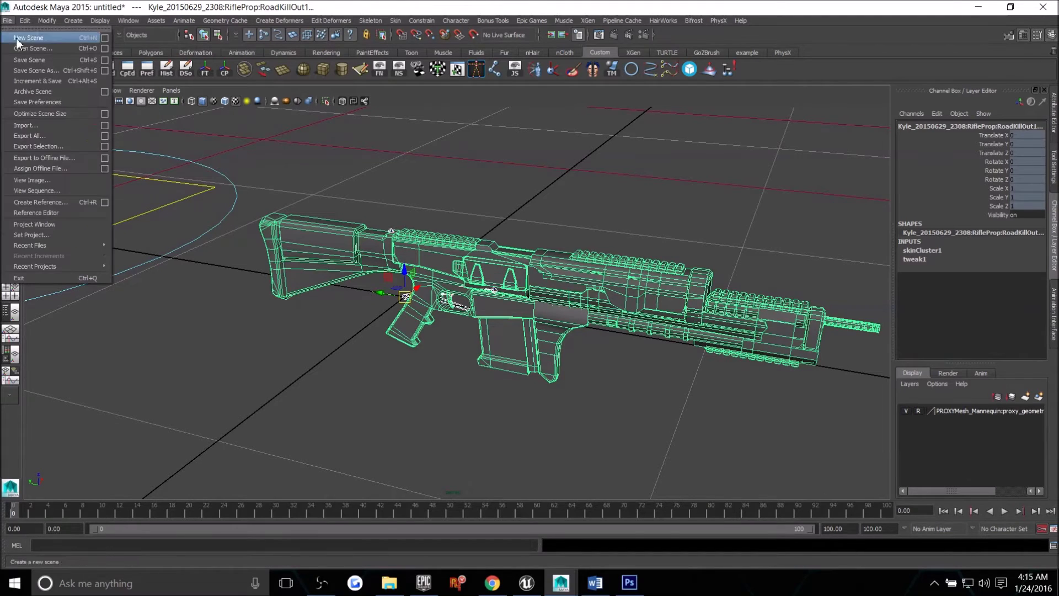
{"action": "left_click", "coordinate": [39, 145]}
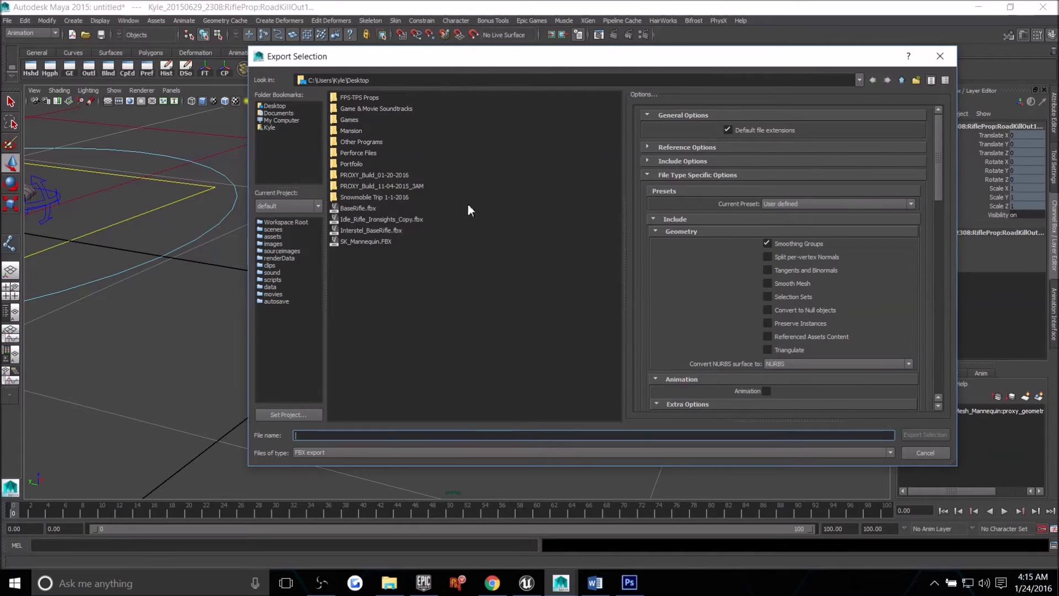
Name the FBX export Interstel_BaseRifle.fbx in the Desktop folder.
{"action": "left_click", "coordinate": [375, 209]}
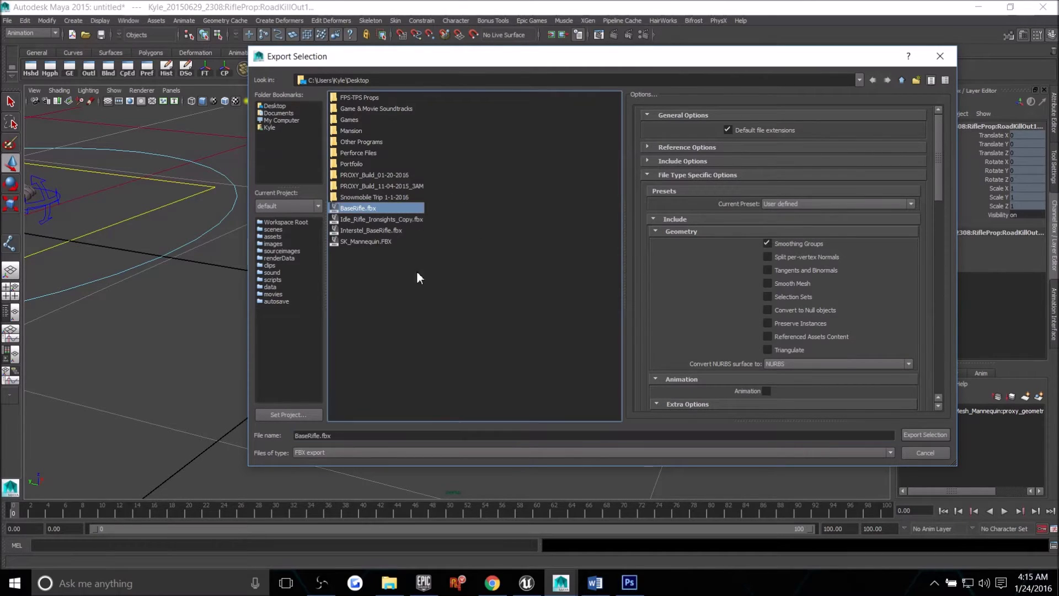
{"action": "left_click", "coordinate": [297, 436]}
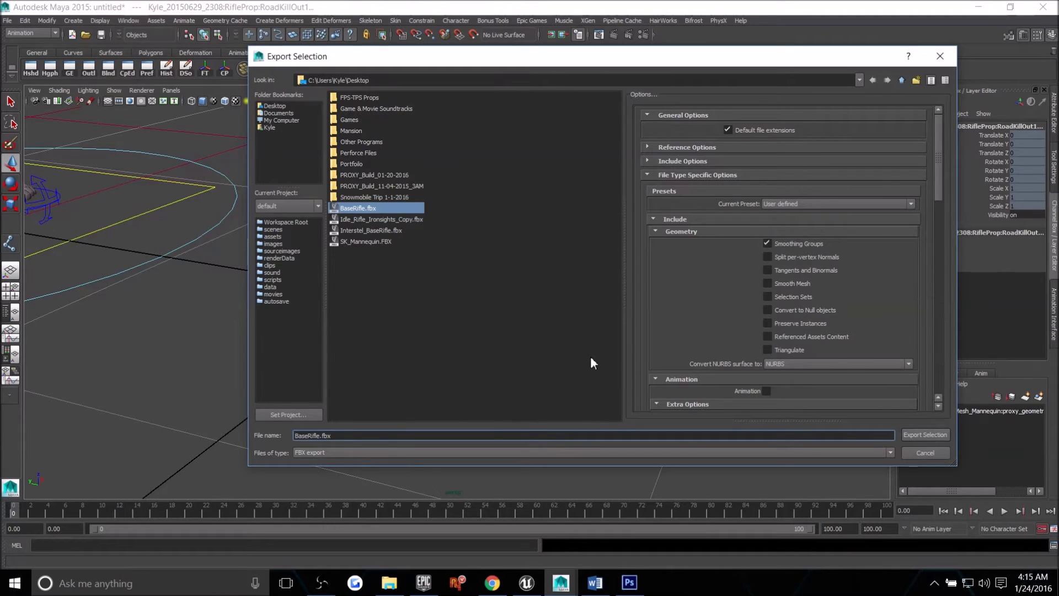
{"action": "type", "text": "I"}
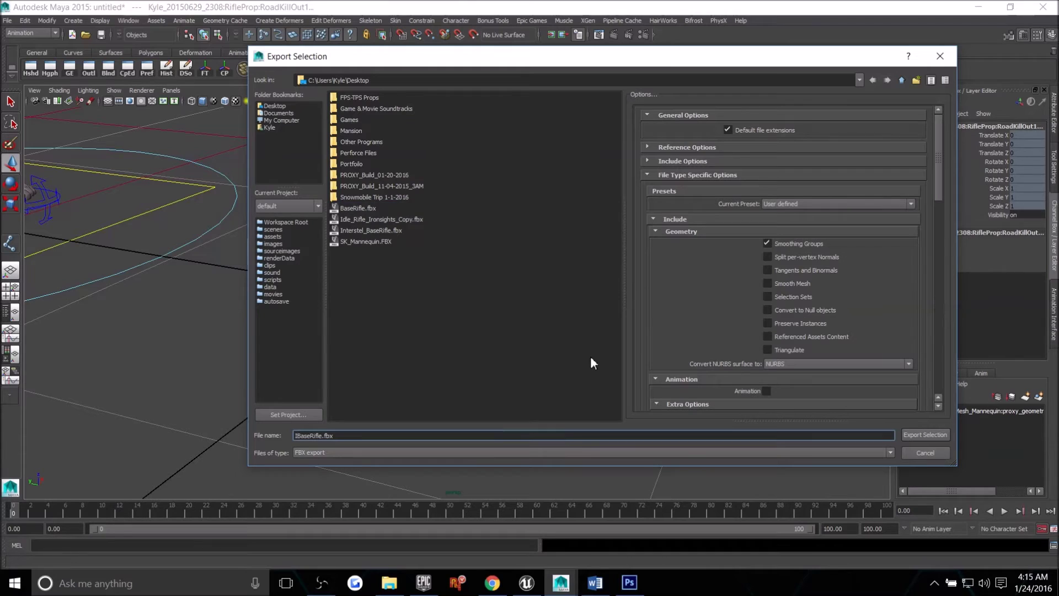
{"action": "type", "text": "Interstel_"}
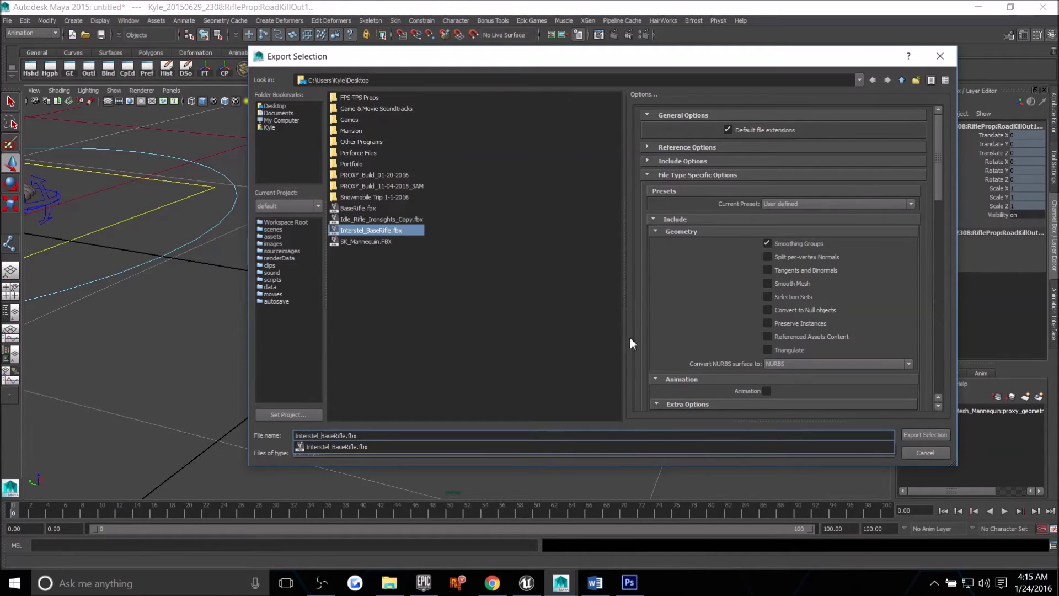
{"action": "left_click", "coordinate": [341, 436]}
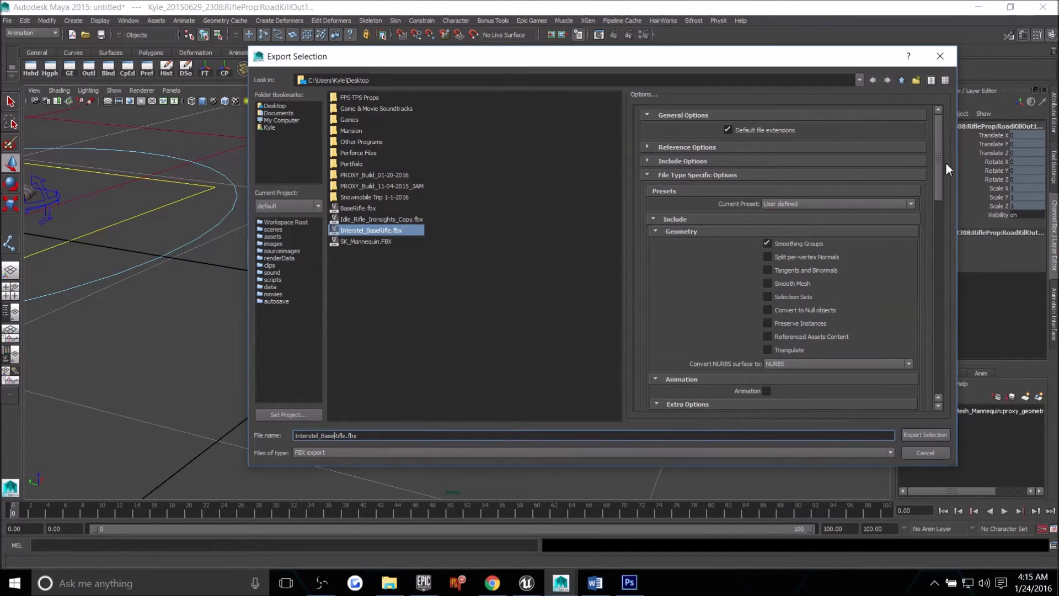
Review the FBX export options and export the rifle selection, replacing the existing Interstel_BaseRifle.fbx and dismissing the export report.
{"action": "left_click_drag", "start_coordinate": [938, 166], "coordinate": [934, 313]}
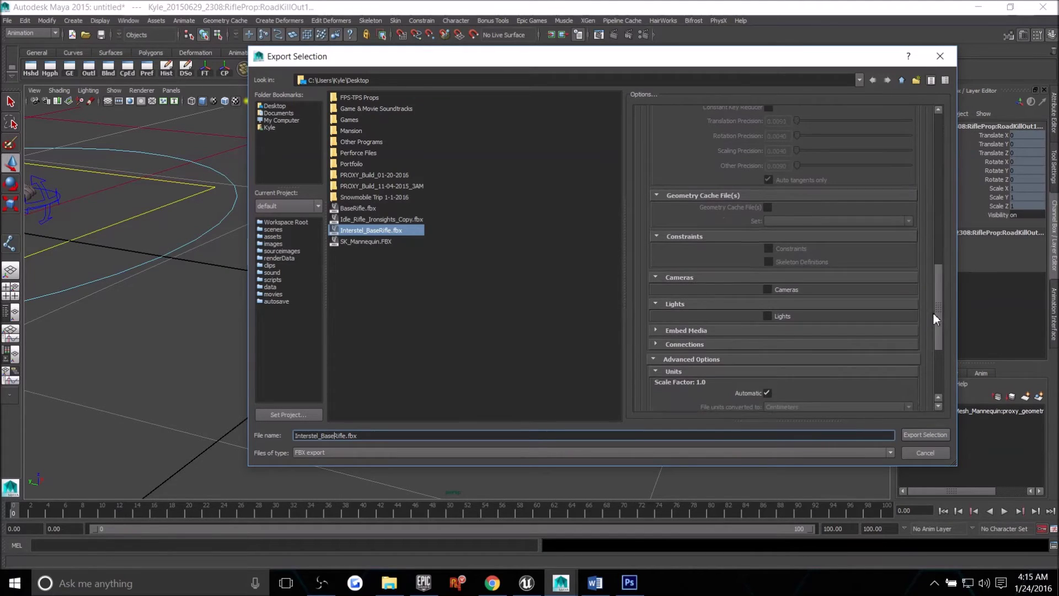
{"action": "scroll", "coordinate": [872, 219], "scroll_direction": "up", "scroll_amount": 3}
{"action": "left_click_drag", "start_coordinate": [940, 271], "coordinate": [878, 220]}
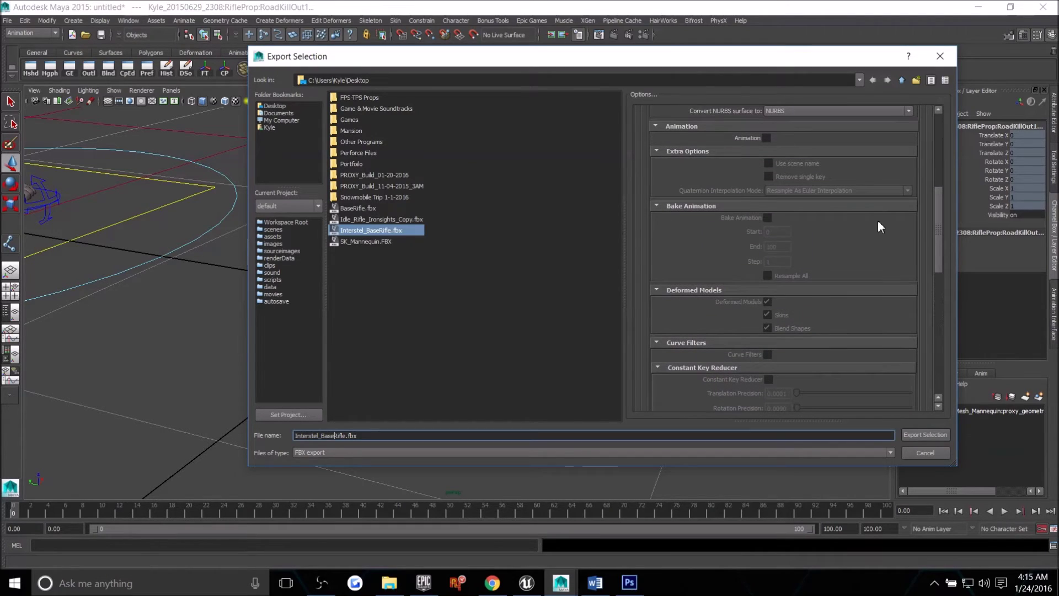
{"action": "left_click", "coordinate": [926, 435]}
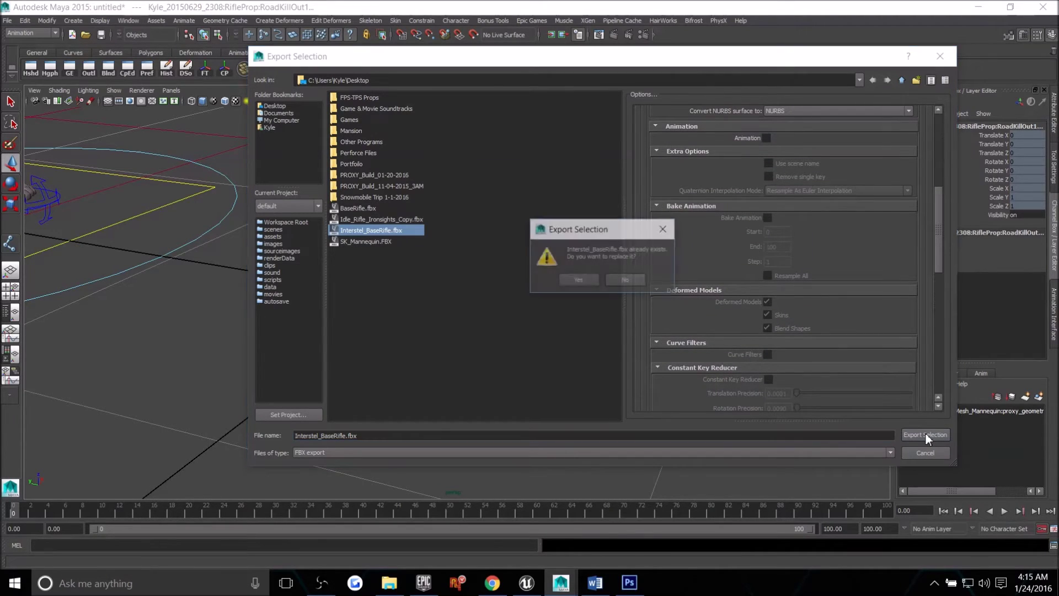
{"action": "left_click", "coordinate": [579, 280]}
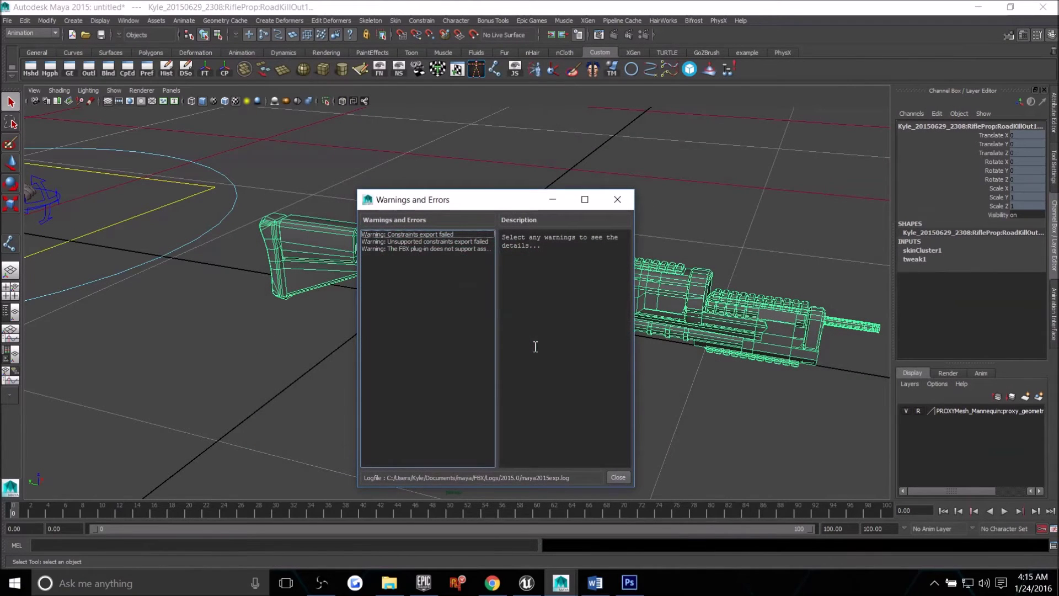
{"action": "left_click", "coordinate": [618, 478]}
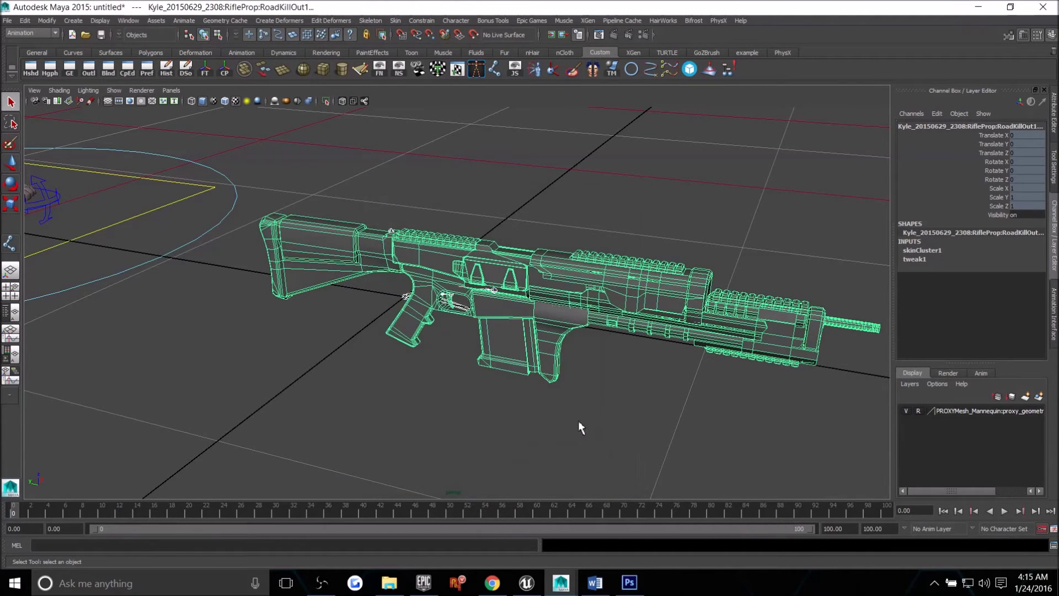
Deselect the rifle, and switch to Unreal Editor with the Weapons content folder open.
{"action": "left_click_drag", "start_coordinate": [578, 428], "coordinate": [570, 402], "text": "alt"}
{"action": "left_click", "coordinate": [611, 369]}
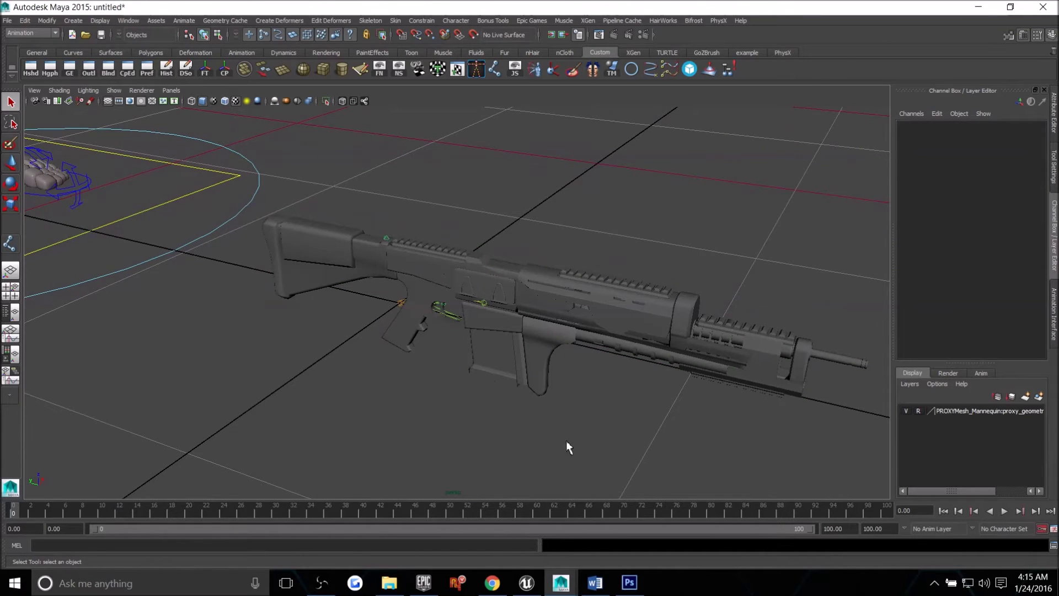
{"action": "left_click", "coordinate": [526, 582]}
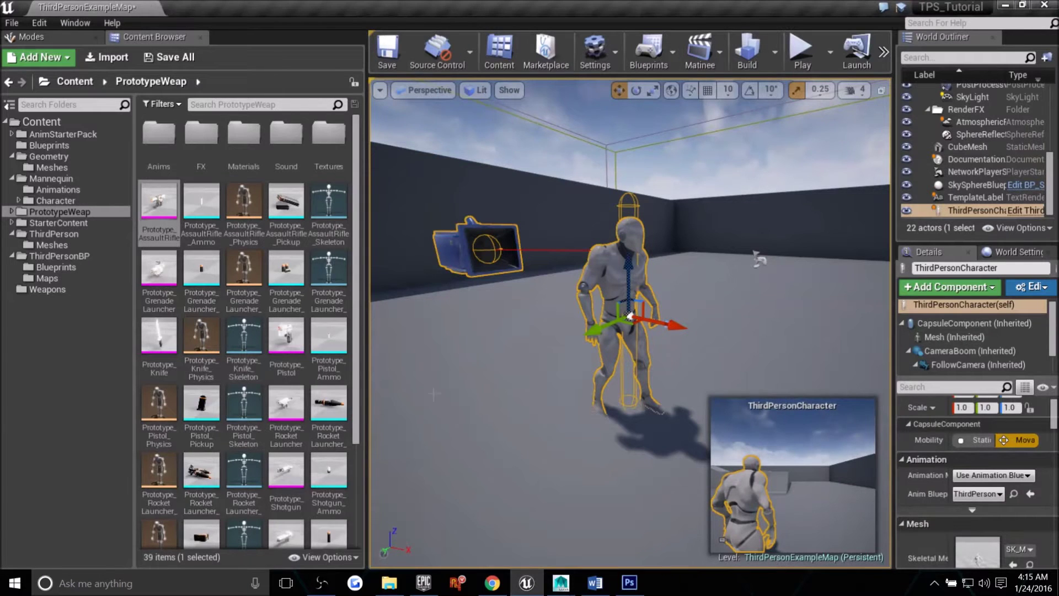
{"action": "left_click", "coordinate": [82, 289]}
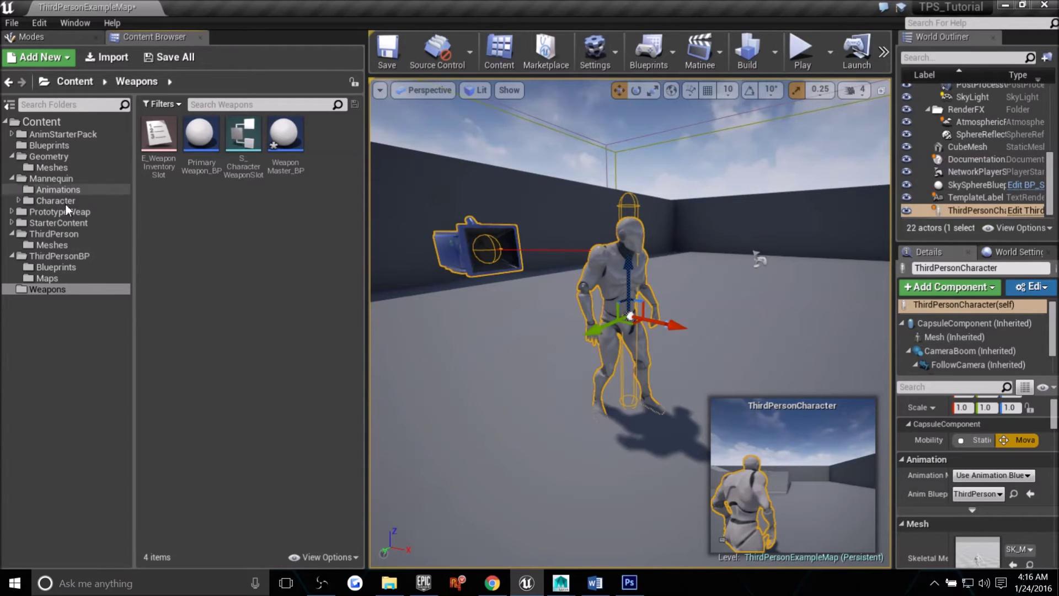
Check the planned weapons folder layout in the TPS project file structure document in Word, and return to Unreal Editor.
{"action": "mouse_move", "coordinate": [556, 590]}
{"action": "left_click", "coordinate": [596, 583]}
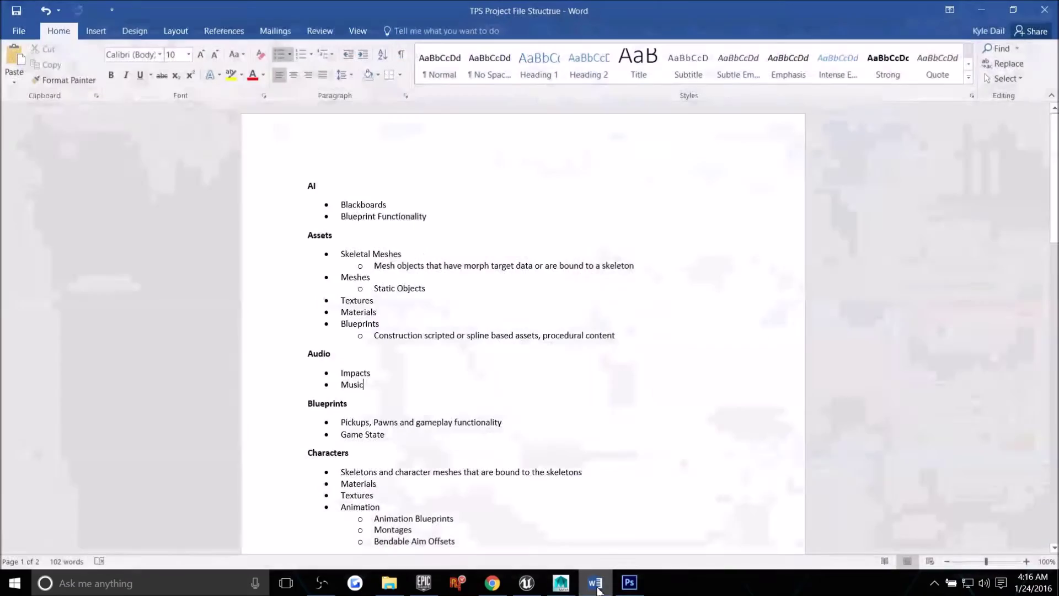
{"action": "scroll", "coordinate": [403, 243], "scroll_direction": "down", "scroll_amount": 15}
{"action": "scroll", "coordinate": [404, 247], "scroll_direction": "up", "scroll_amount": 15}
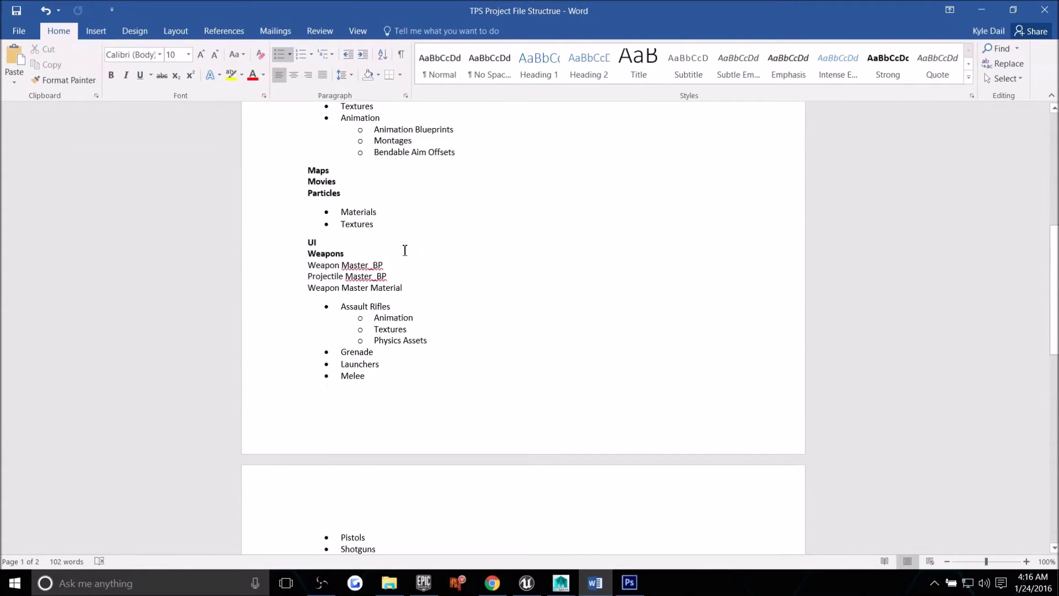
{"action": "left_click", "coordinate": [984, 9]}
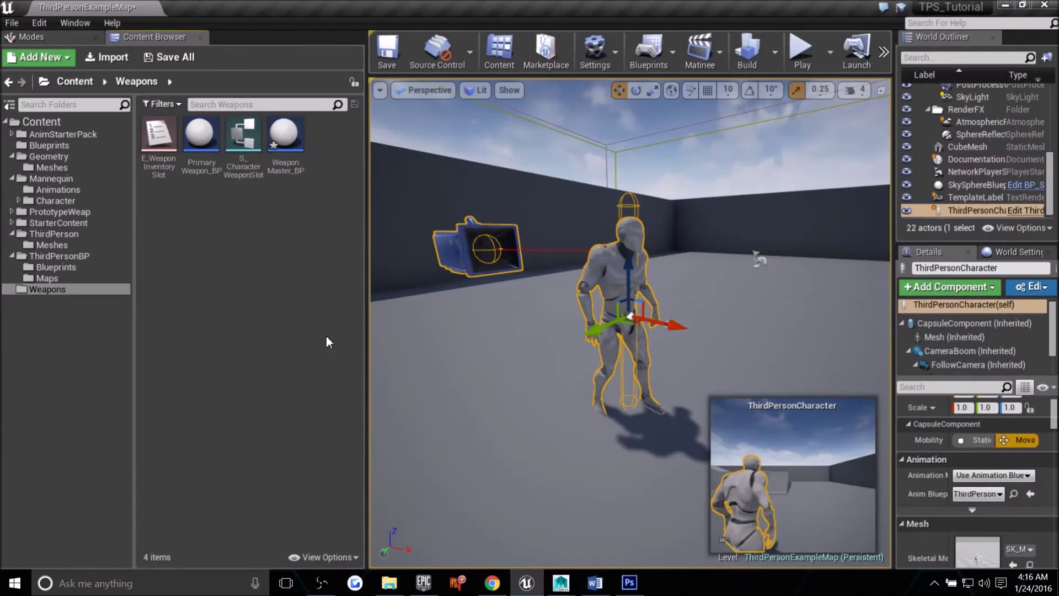
Import Interstel_BaseRifle from the Desktop into the Weapons folder as a skeletal mesh, with no existing skeleton, animations, materials or textures.
{"action": "left_click", "coordinate": [106, 57]}
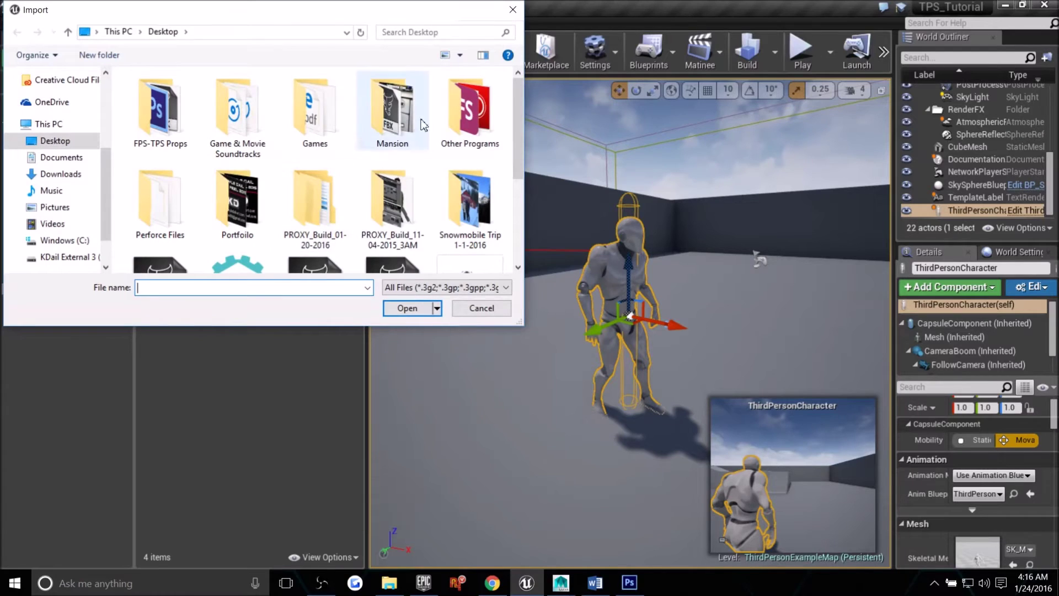
{"action": "scroll", "coordinate": [507, 166], "scroll_direction": "down", "scroll_amount": 3}
{"action": "scroll", "coordinate": [506, 182], "scroll_direction": "down", "scroll_amount": 1}
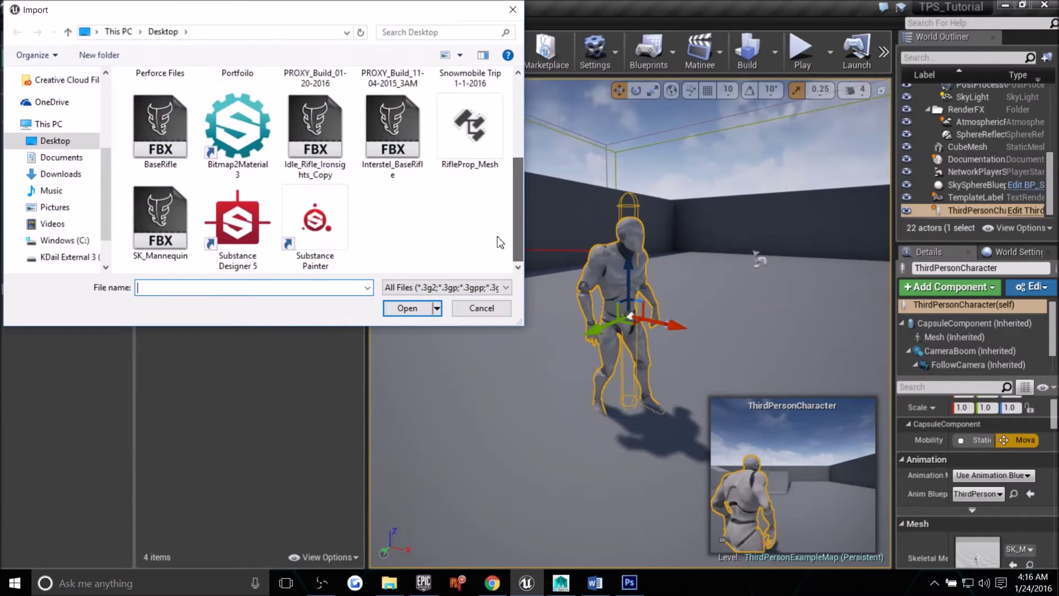
{"action": "left_click", "coordinate": [390, 165]}
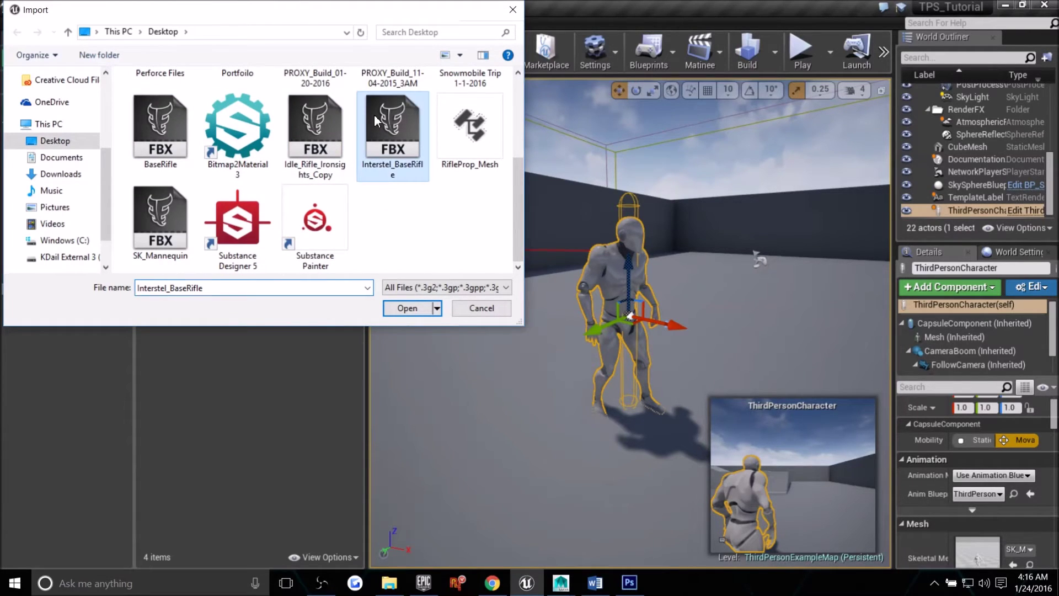
{"action": "left_click", "coordinate": [412, 307]}
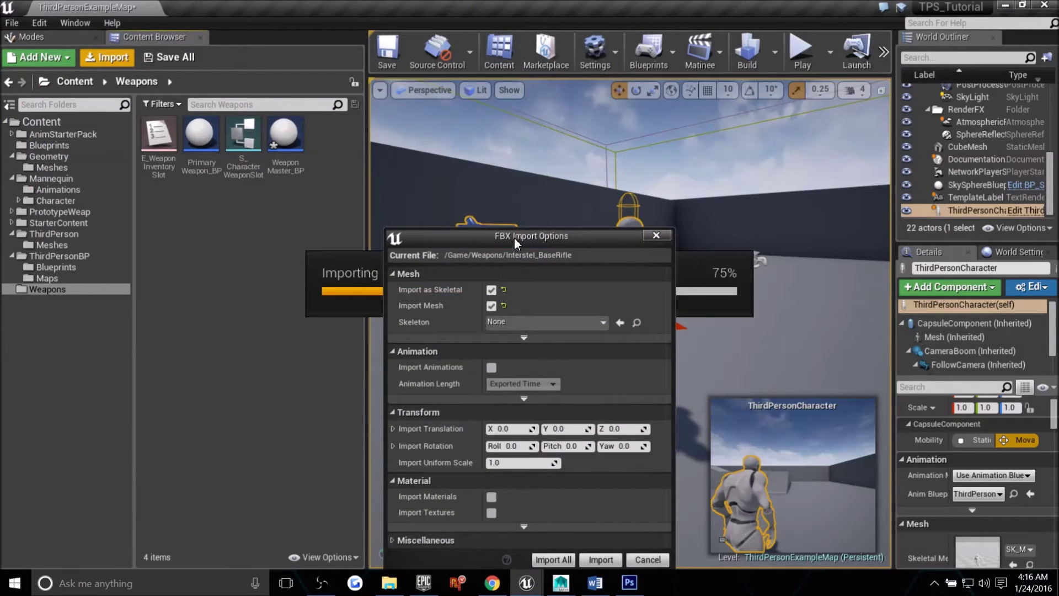
{"action": "left_click_drag", "start_coordinate": [514, 238], "coordinate": [537, 87]}
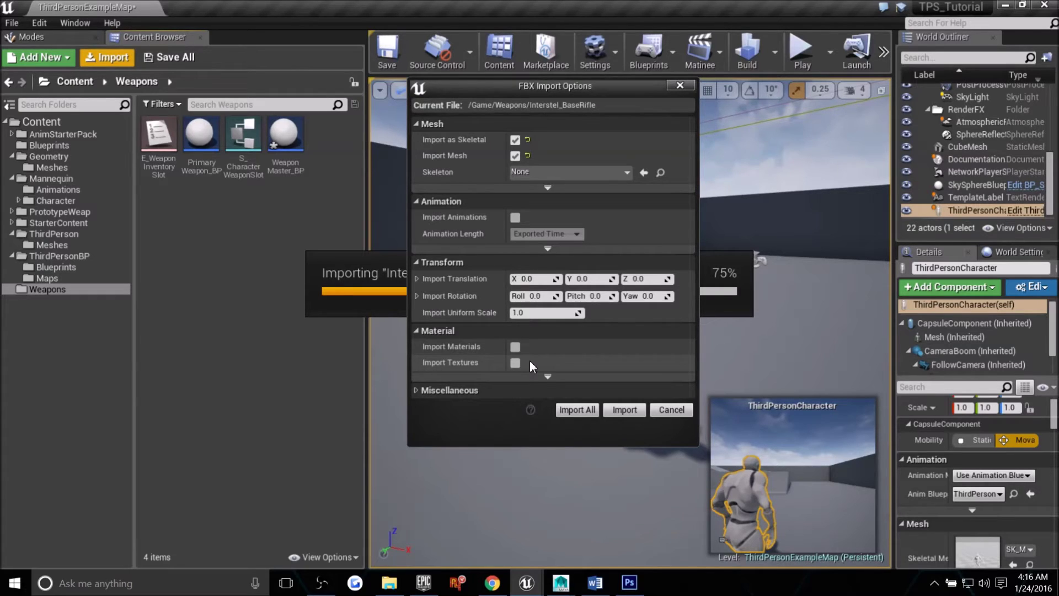
{"action": "left_click", "coordinate": [624, 411]}
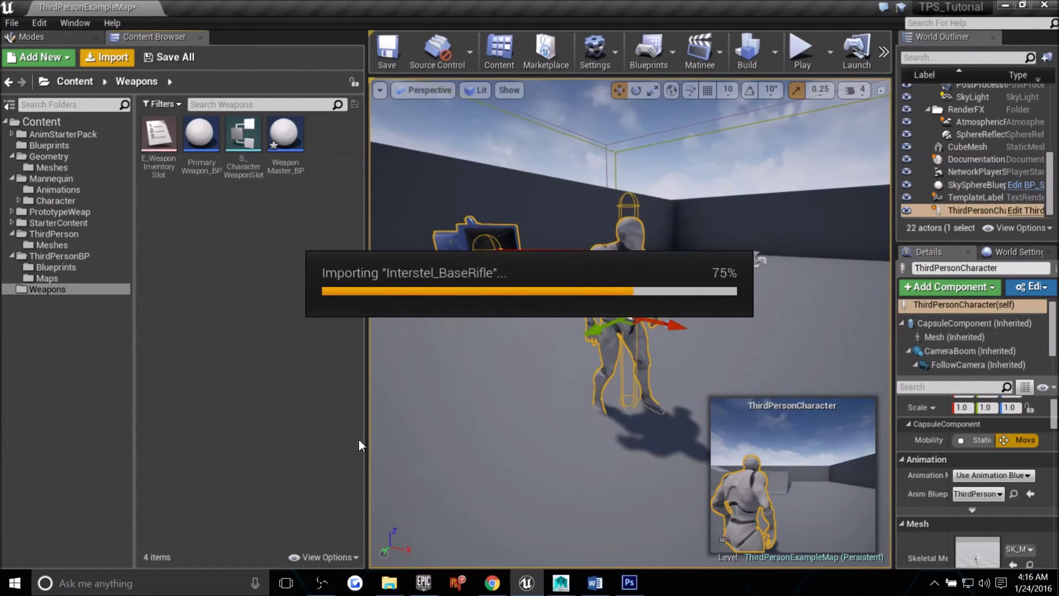
{"action": "left_click", "coordinate": [259, 270]}
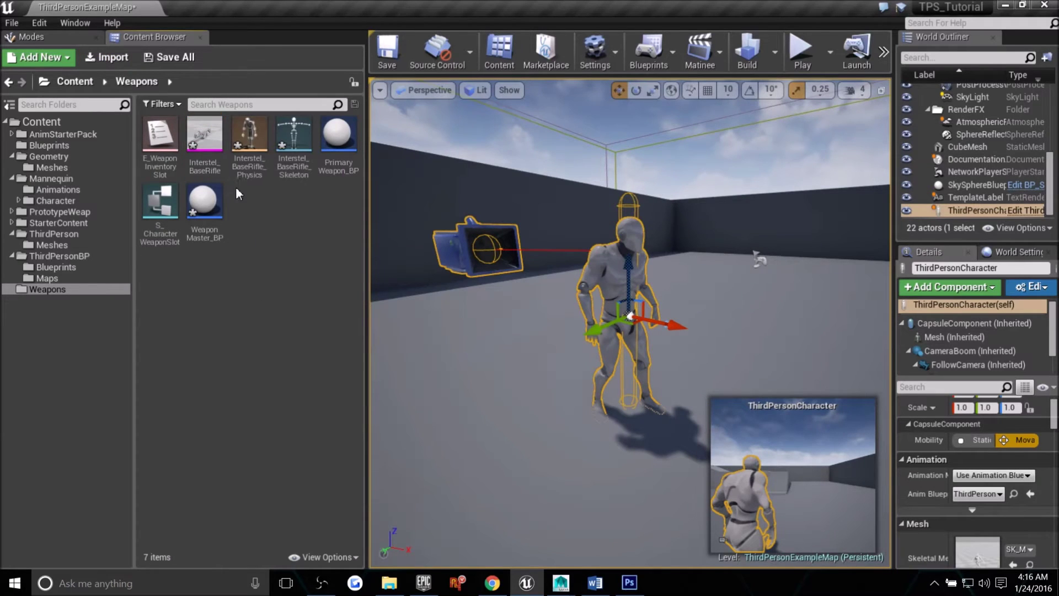
Inspect the imported rifle assets, simulate the rifle's physics asset in its editor, and close that editor.
{"action": "left_click", "coordinate": [204, 135]}
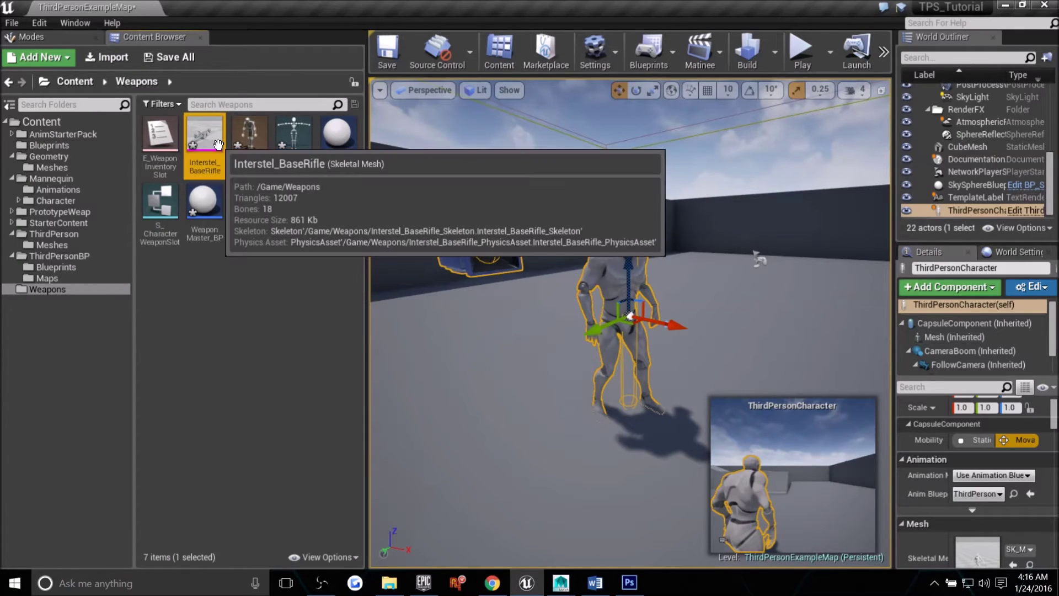
{"action": "left_click", "coordinate": [294, 127]}
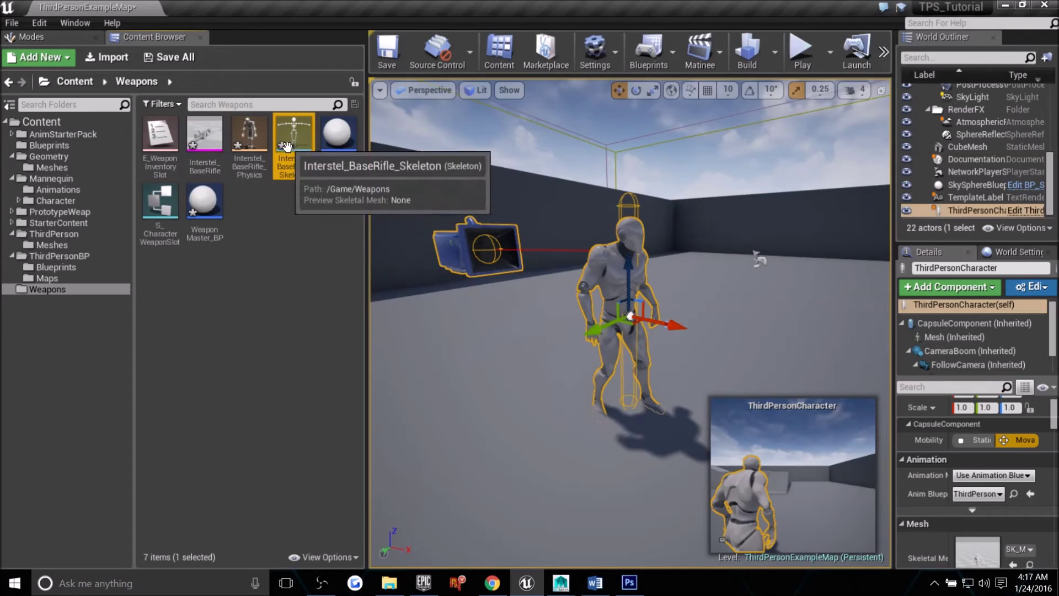
{"action": "left_click", "coordinate": [254, 142]}
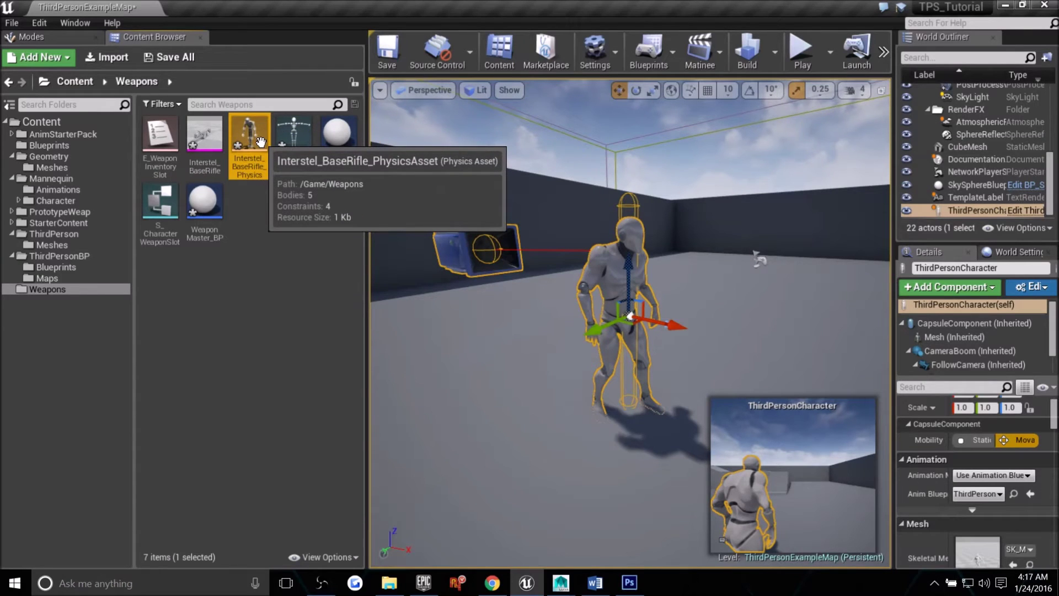
{"action": "double_click", "coordinate": [260, 143]}
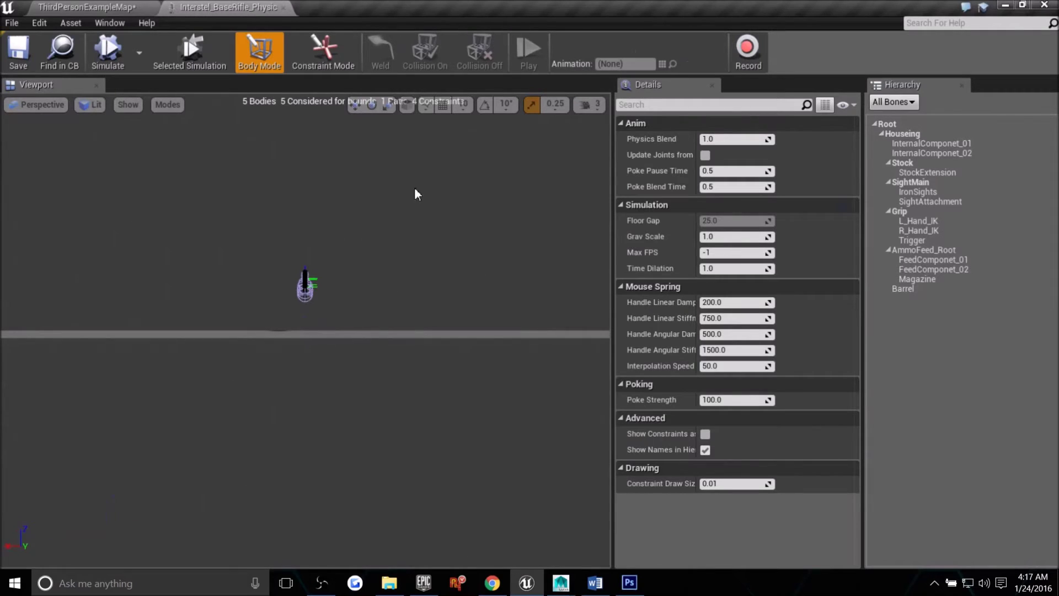
{"action": "left_click_drag", "start_coordinate": [415, 189], "coordinate": [530, 193], "text": "alt"}
{"action": "right_click_drag", "start_coordinate": [415, 189], "coordinate": [491, 256]}
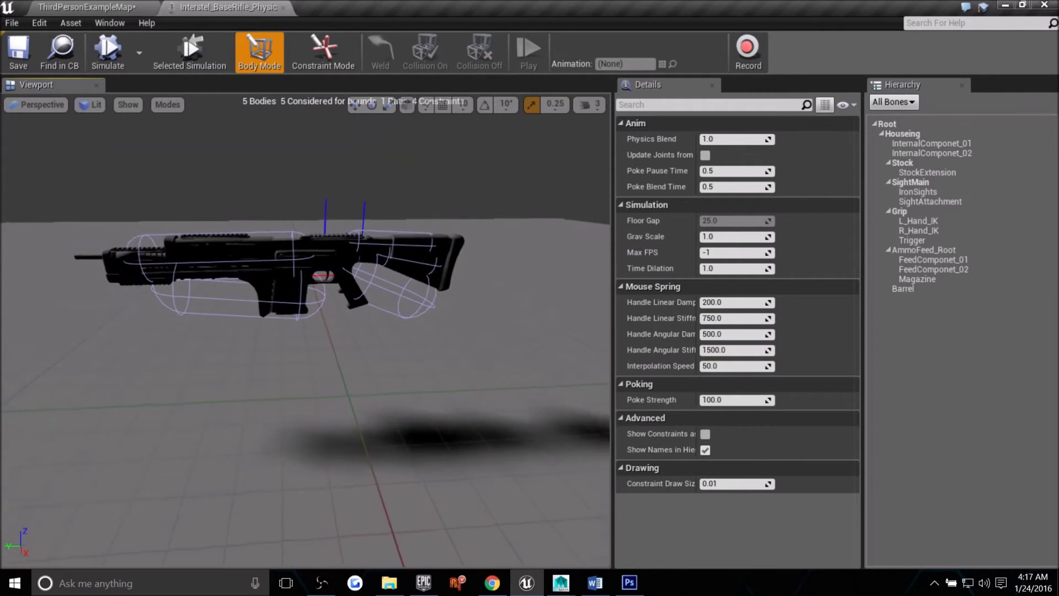
{"action": "right_click_drag", "start_coordinate": [269, 233], "coordinate": [269, 233]}
{"action": "key", "text": "s"}
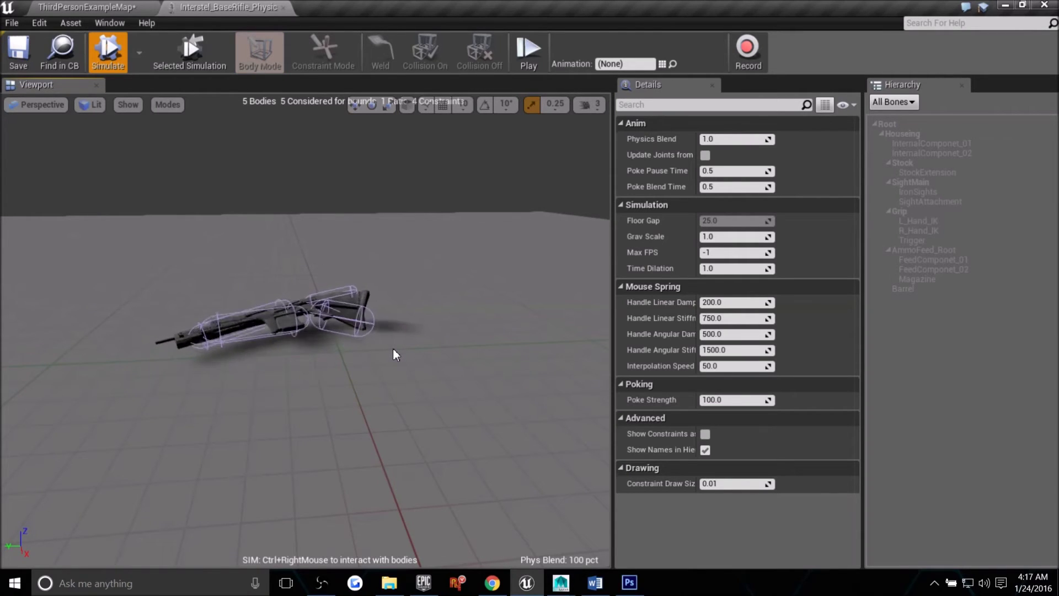
{"action": "key", "text": "alt+s"}
{"action": "left_click", "coordinate": [283, 7]}
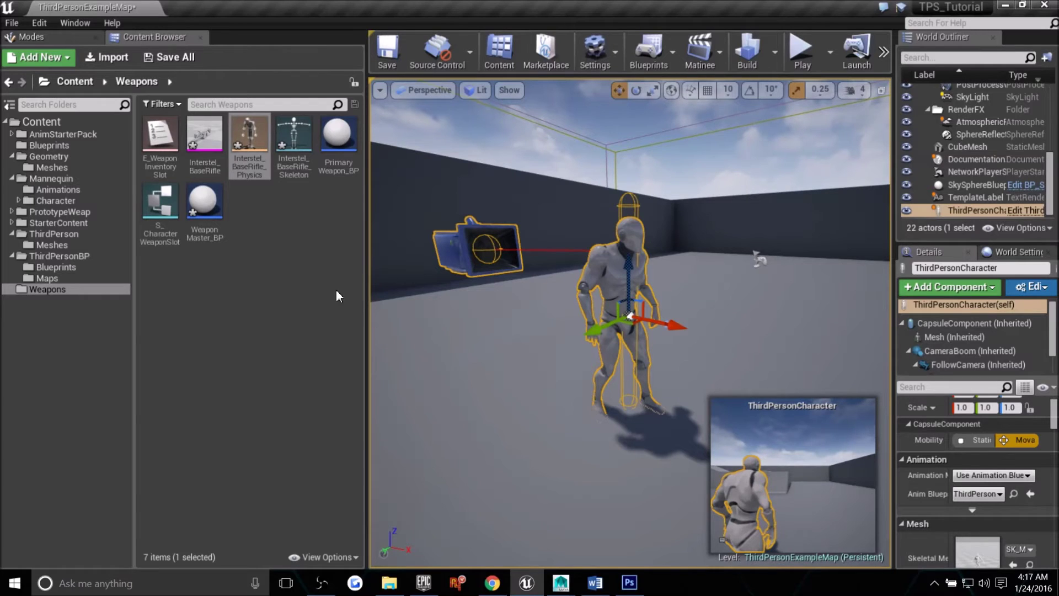
Examine the Interstel_BaseRifle skeletal mesh from several angles to check its orientation against the axes, and close its editor.
{"action": "double_click", "coordinate": [204, 135]}
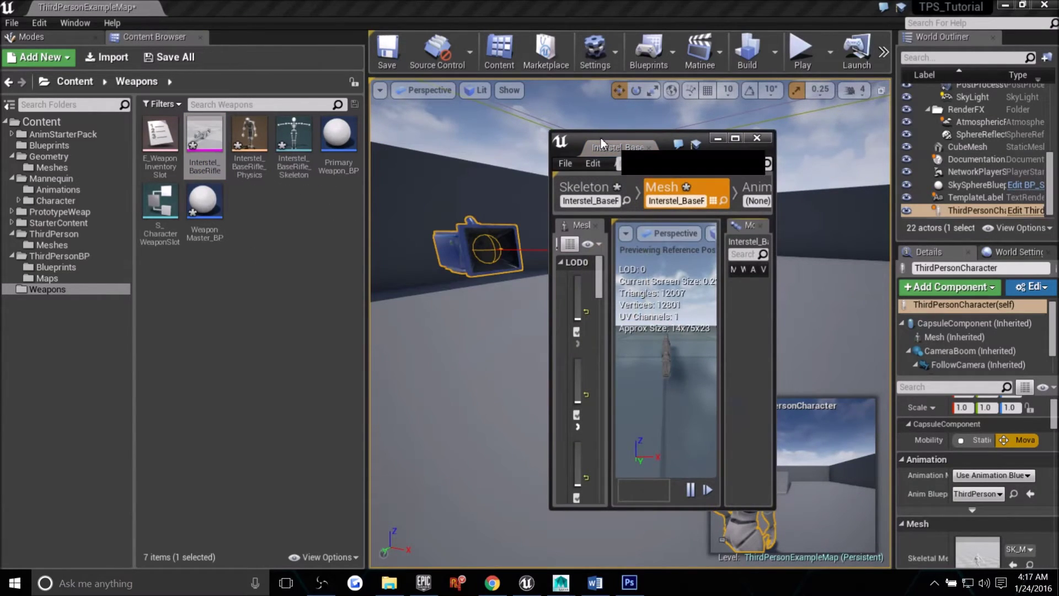
{"action": "double_click", "coordinate": [601, 138]}
{"action": "left_click_drag", "start_coordinate": [557, 310], "coordinate": [690, 337]}
{"action": "scroll", "coordinate": [557, 310], "scroll_direction": "down", "scroll_amount": 6}
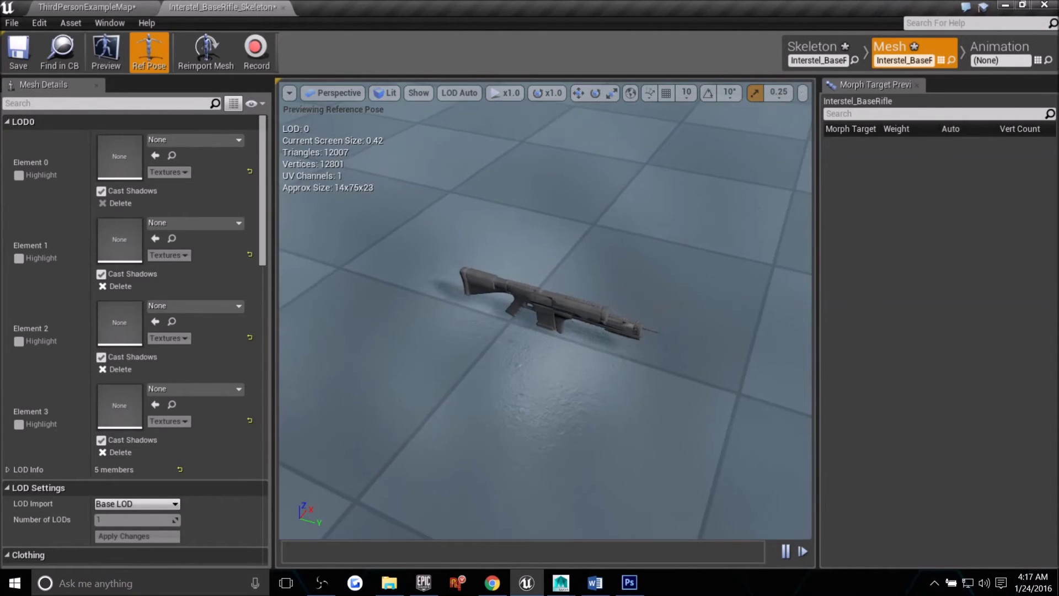
{"action": "left_click_drag", "start_coordinate": [558, 310], "coordinate": [580, 329]}
{"action": "scroll", "coordinate": [532, 308], "scroll_direction": "up", "scroll_amount": 6}
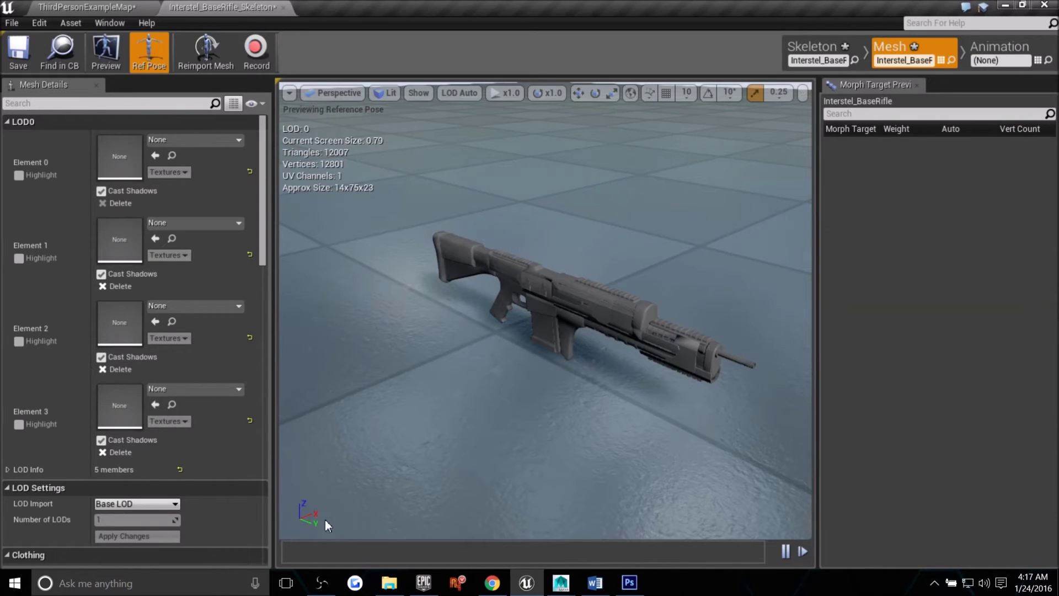
{"action": "left_click_drag", "start_coordinate": [548, 401], "coordinate": [640, 428]}
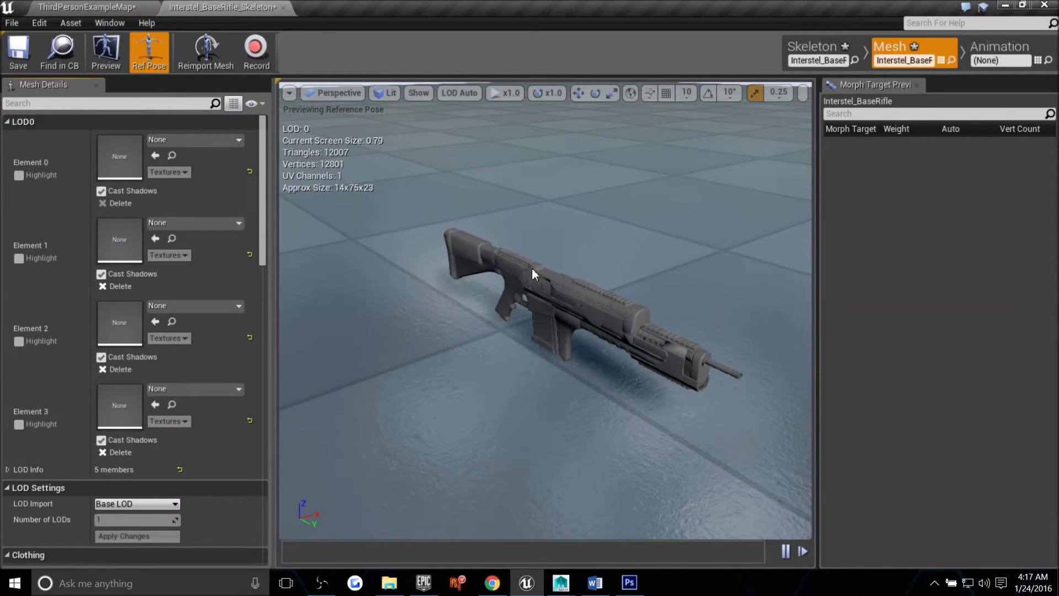
{"action": "left_click_drag", "start_coordinate": [532, 270], "coordinate": [602, 280]}
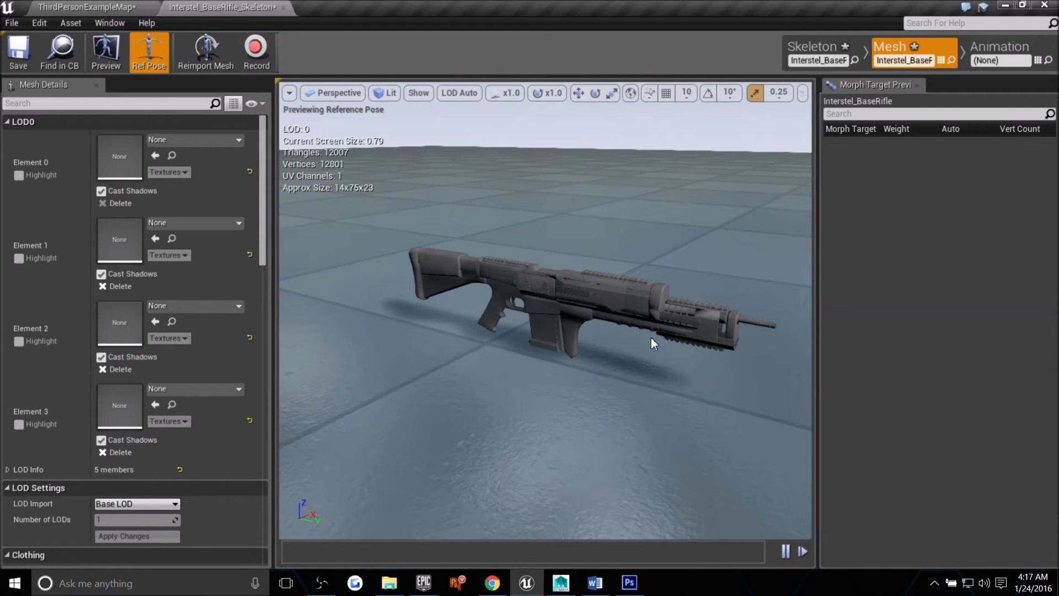
{"action": "left_click", "coordinate": [284, 8]}
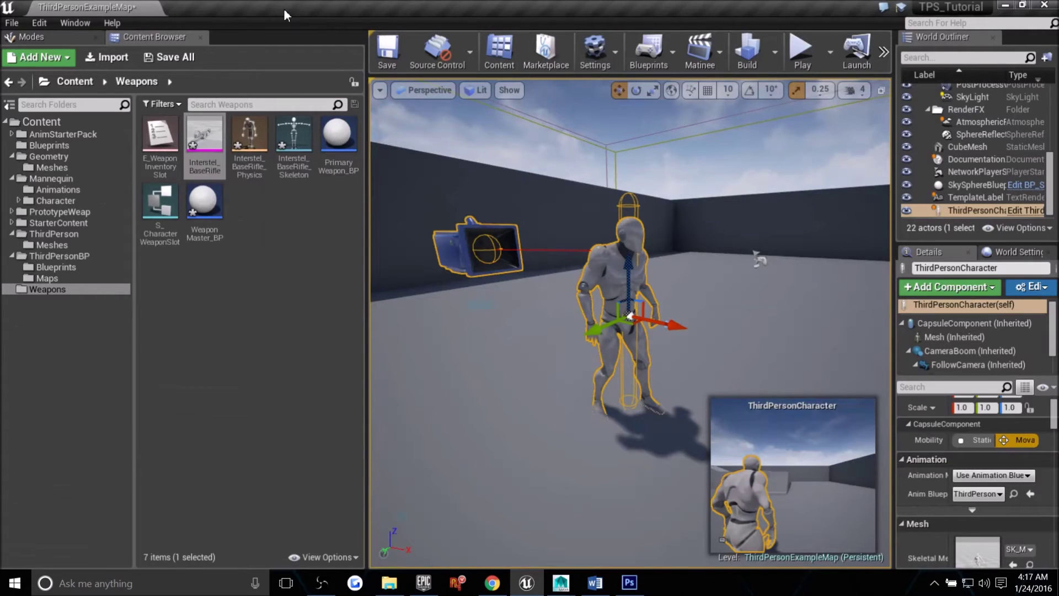
Open the ThirdPersonCharacter blueprint for editing and show its event graph.
{"action": "left_click", "coordinate": [237, 343]}
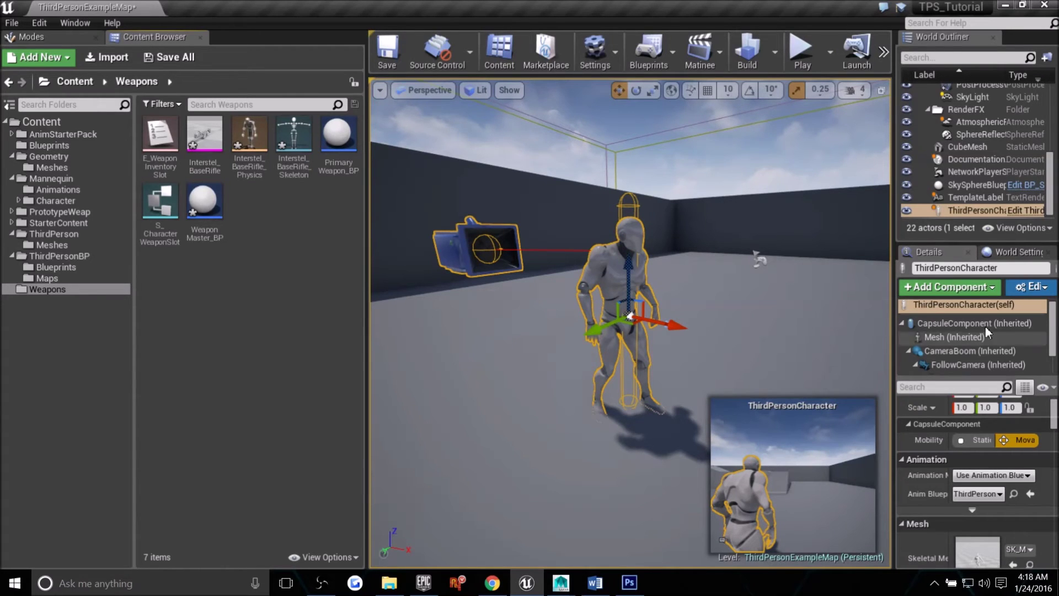
{"action": "left_click", "coordinate": [1030, 286]}
{"action": "left_click", "coordinate": [918, 314]}
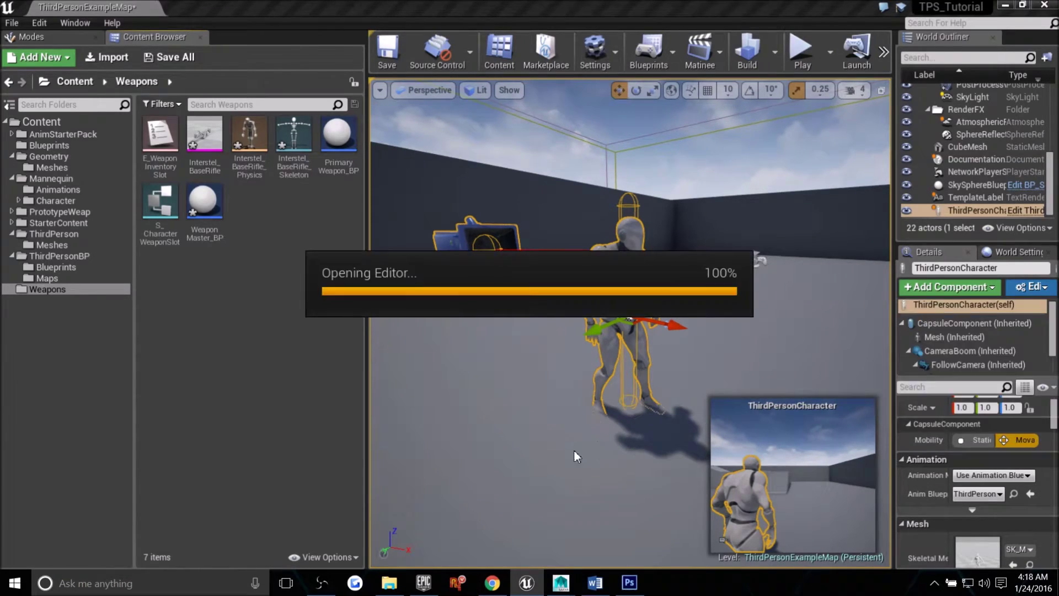
{"action": "left_click", "coordinate": [359, 98]}
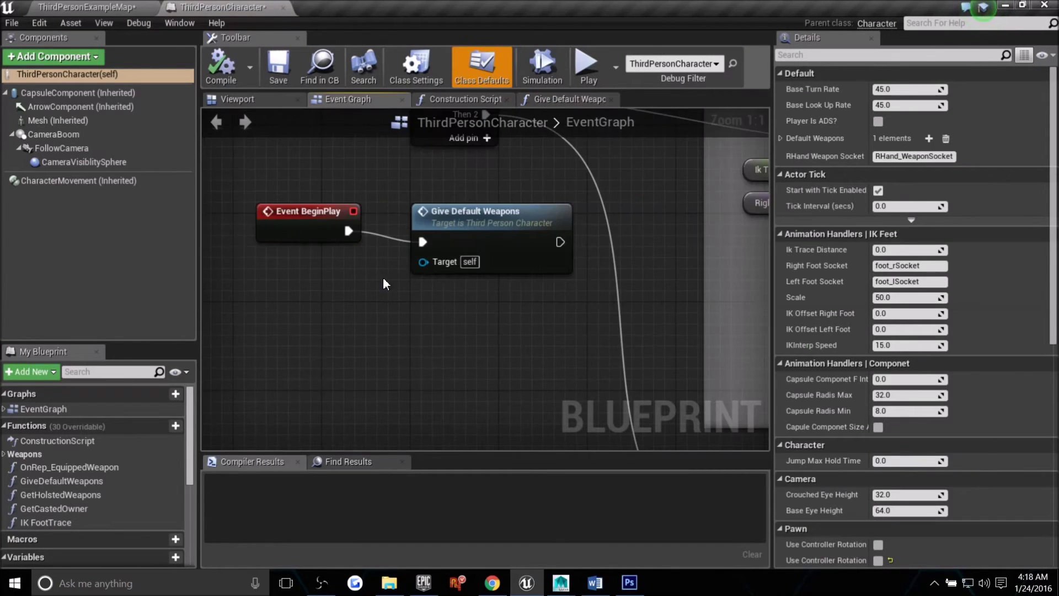
Align the Event BeginPlay node with the Give Default Weapons node in the event graph, and select the Give Default Weapons node.
{"action": "scroll", "coordinate": [383, 276], "scroll_direction": "down", "scroll_amount": 3}
{"action": "right_click_drag", "start_coordinate": [387, 304], "coordinate": [315, 283]}
{"action": "left_click", "coordinate": [357, 260]}
{"action": "scroll", "coordinate": [359, 290], "scroll_direction": "up", "scroll_amount": 3}
{"action": "left_click", "coordinate": [316, 283]}
{"action": "left_click", "coordinate": [466, 231]}
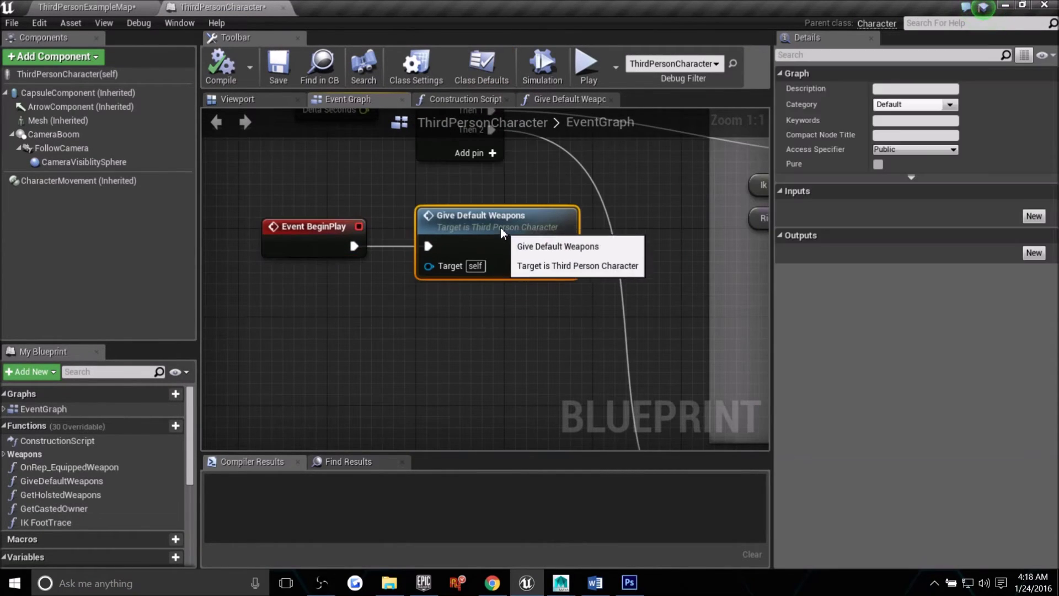
Open the Give Default Weapons function, examine its node chain, and inspect the Default Weapons variable's default array element.
{"action": "double_click", "coordinate": [466, 231]}
{"action": "right_click_drag", "start_coordinate": [450, 346], "coordinate": [496, 350]}
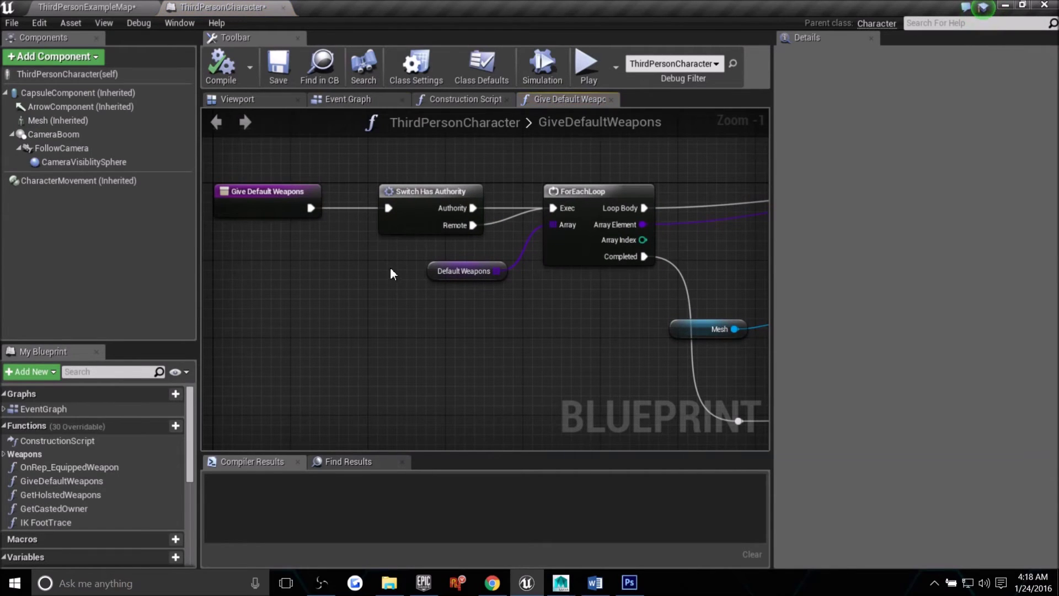
{"action": "right_click_drag", "start_coordinate": [525, 264], "coordinate": [443, 243]}
{"action": "left_click", "coordinate": [375, 253]}
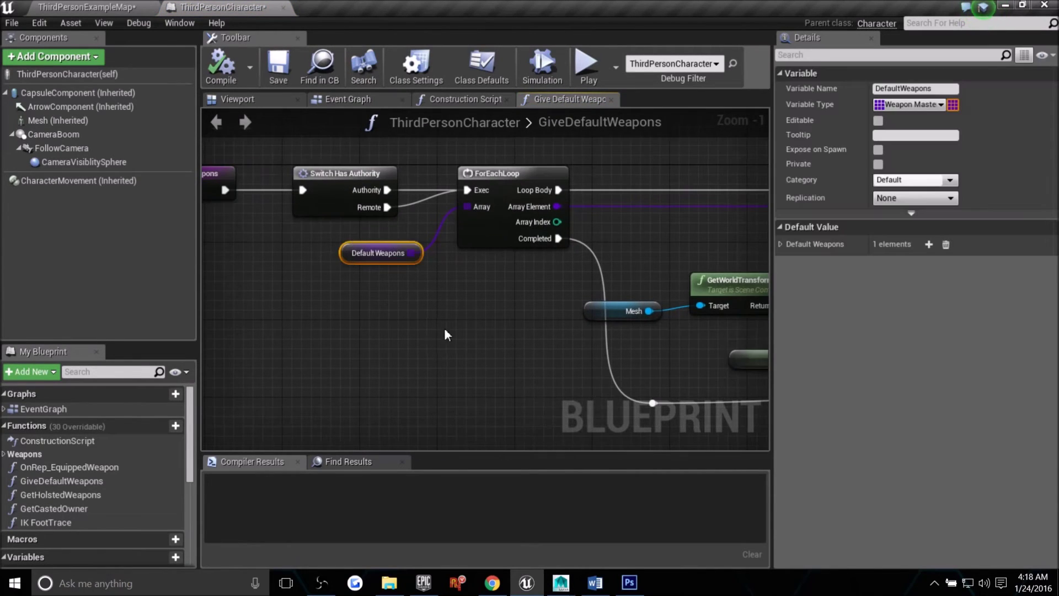
{"action": "right_click_drag", "start_coordinate": [375, 253], "coordinate": [286, 236]}
{"action": "right_click_drag", "start_coordinate": [491, 312], "coordinate": [541, 325]}
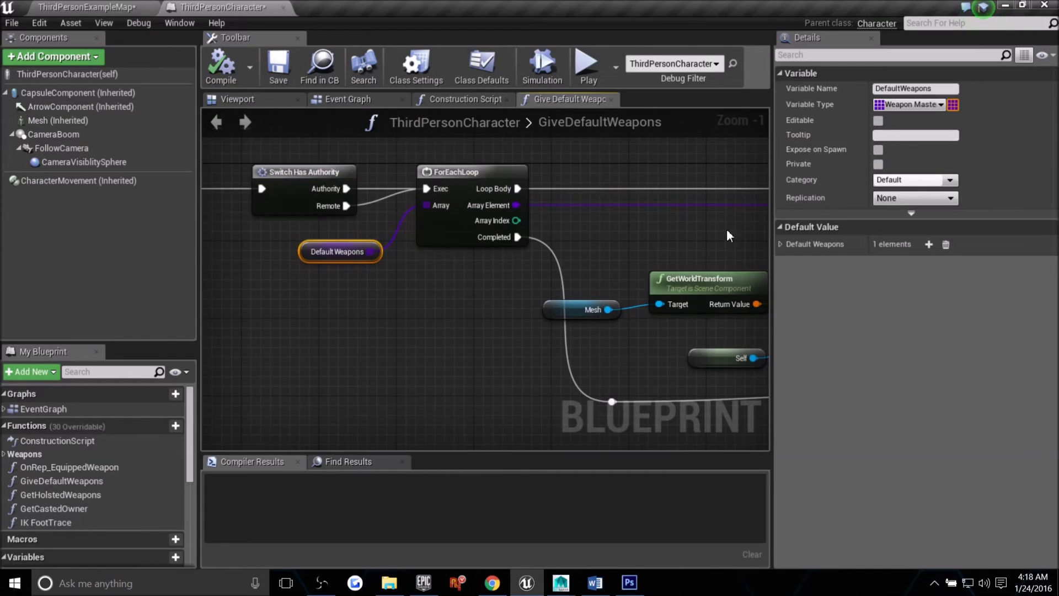
{"action": "right_click_drag", "start_coordinate": [727, 228], "coordinate": [220, 225]}
{"action": "right_click_drag", "start_coordinate": [428, 281], "coordinate": [401, 372]}
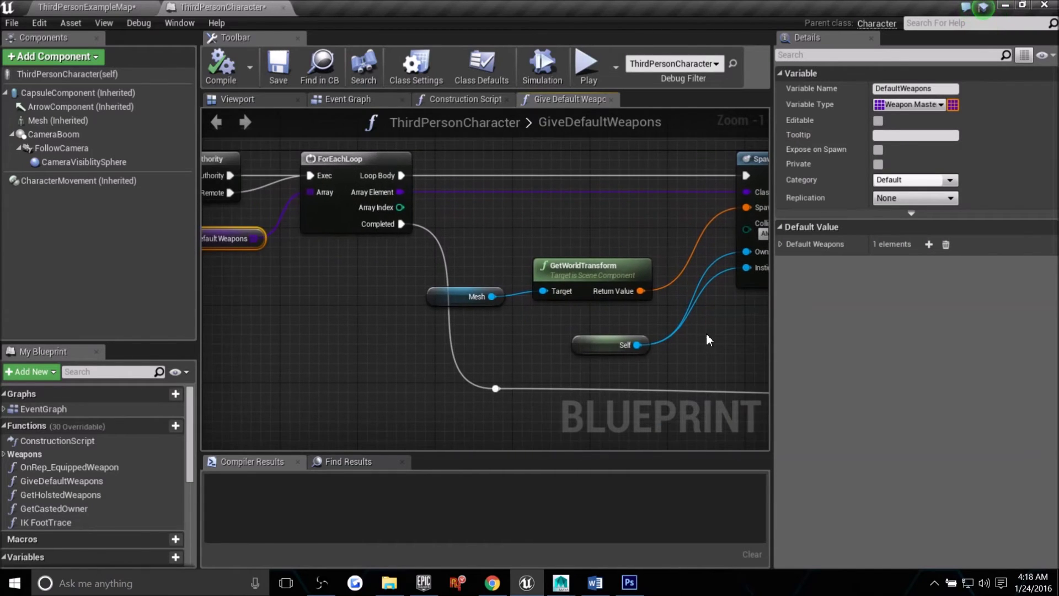
{"action": "right_click_drag", "start_coordinate": [707, 334], "coordinate": [419, 225]}
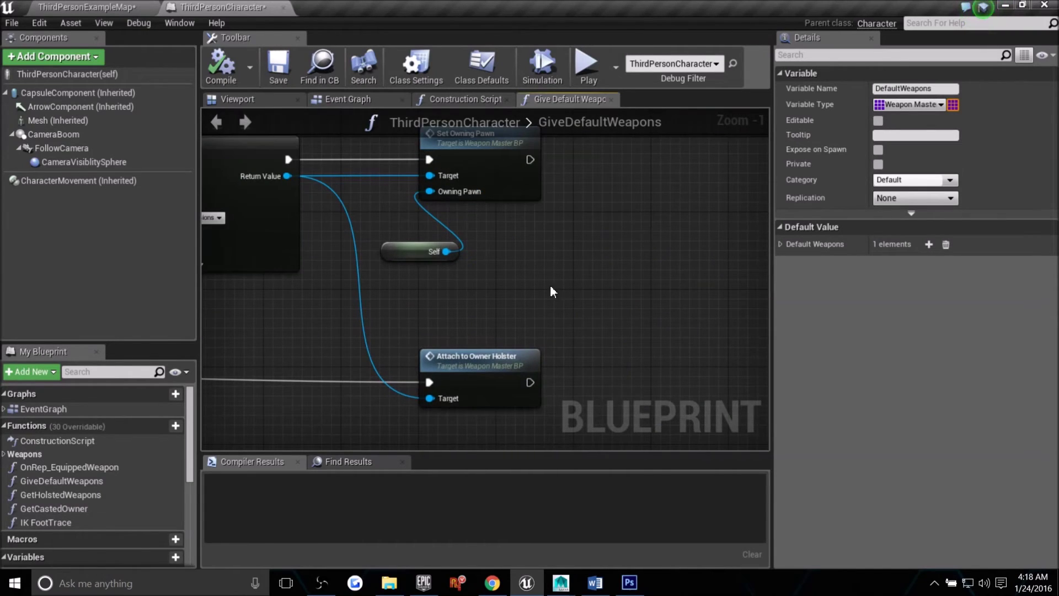
{"action": "right_click_drag", "start_coordinate": [337, 324], "coordinate": [501, 317]}
{"action": "left_click", "coordinate": [779, 245]}
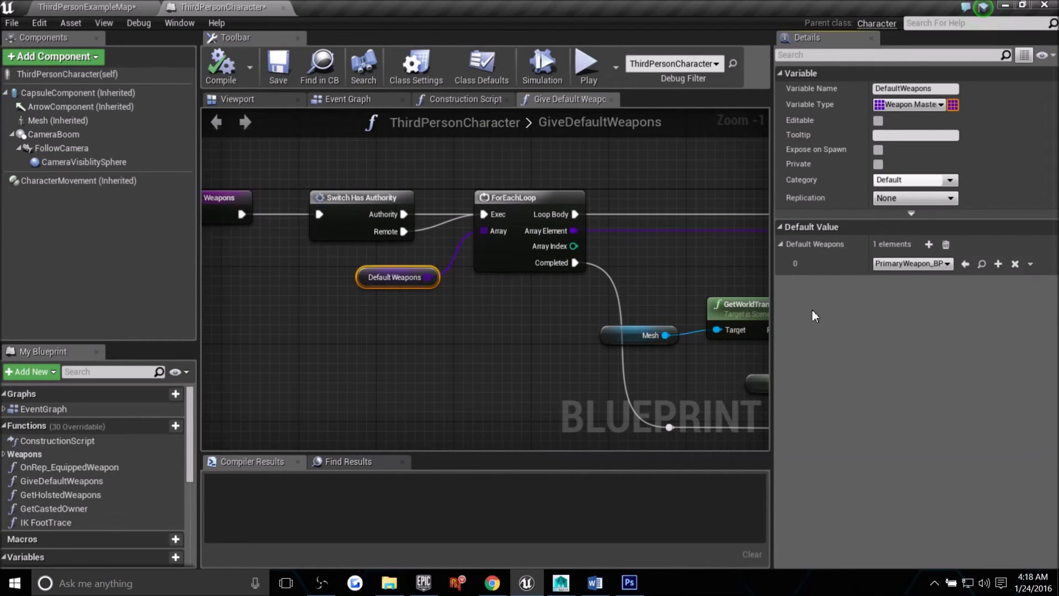
{"action": "left_click", "coordinate": [441, 346]}
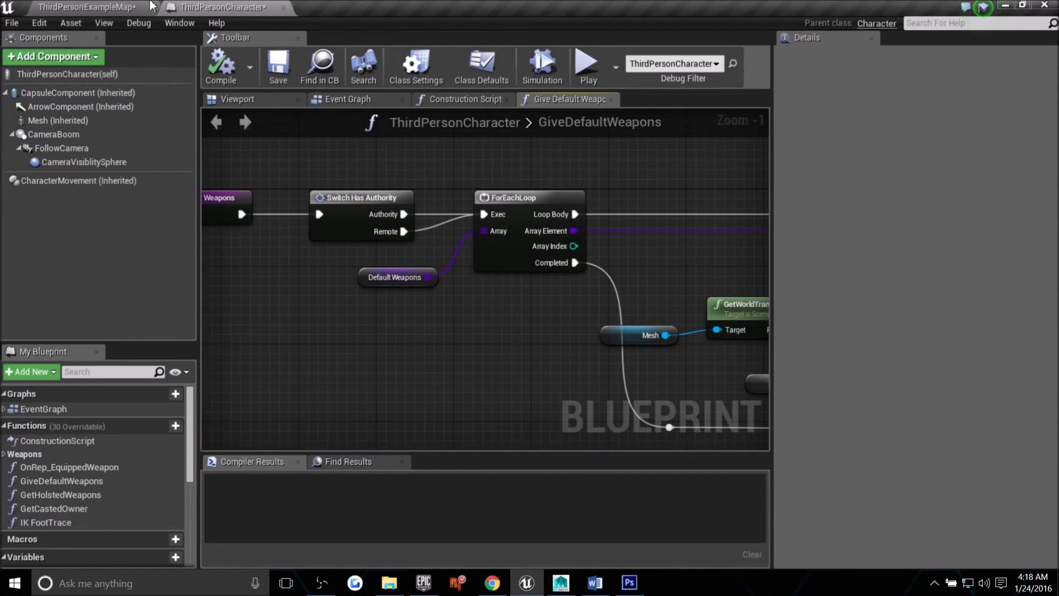
Open the PrimaryWeapon_BP blueprint from the Weapons folder and view its weapon model up close in the viewport.
{"action": "left_click", "coordinate": [109, 6]}
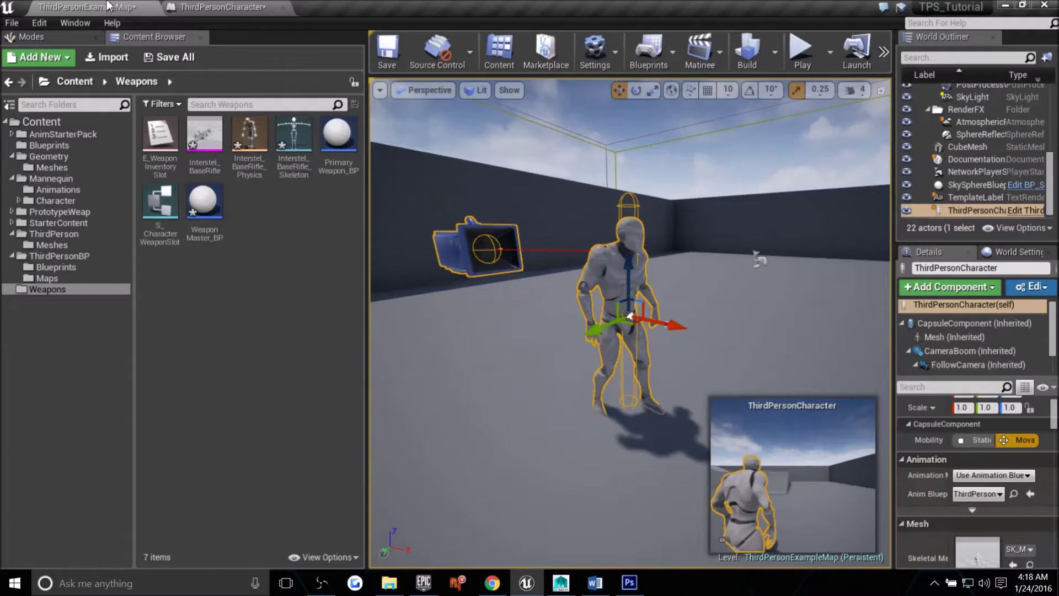
{"action": "left_click", "coordinate": [333, 145]}
{"action": "double_click", "coordinate": [332, 144]}
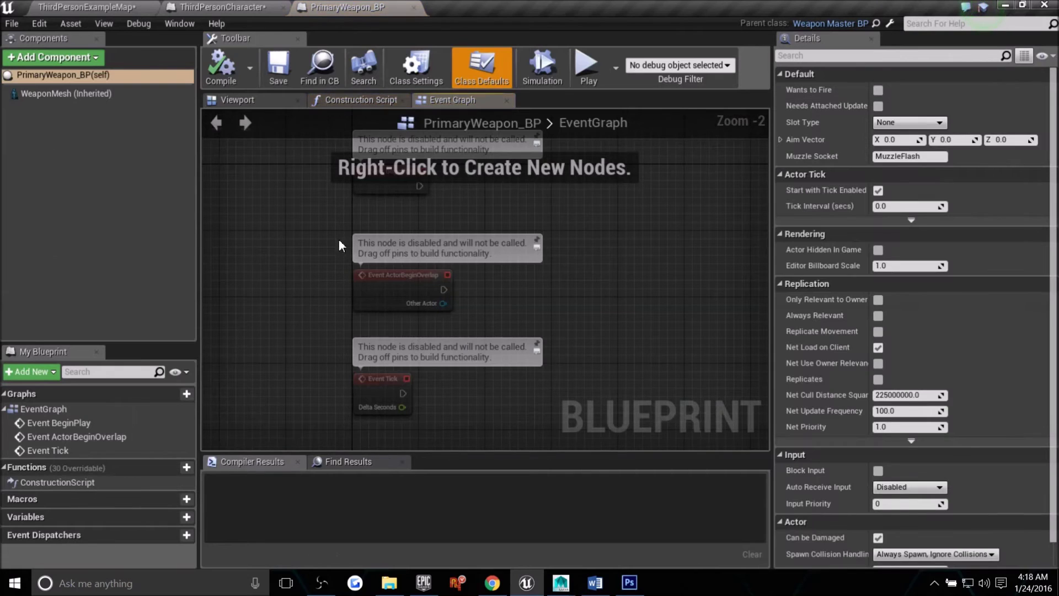
{"action": "left_click", "coordinate": [254, 100]}
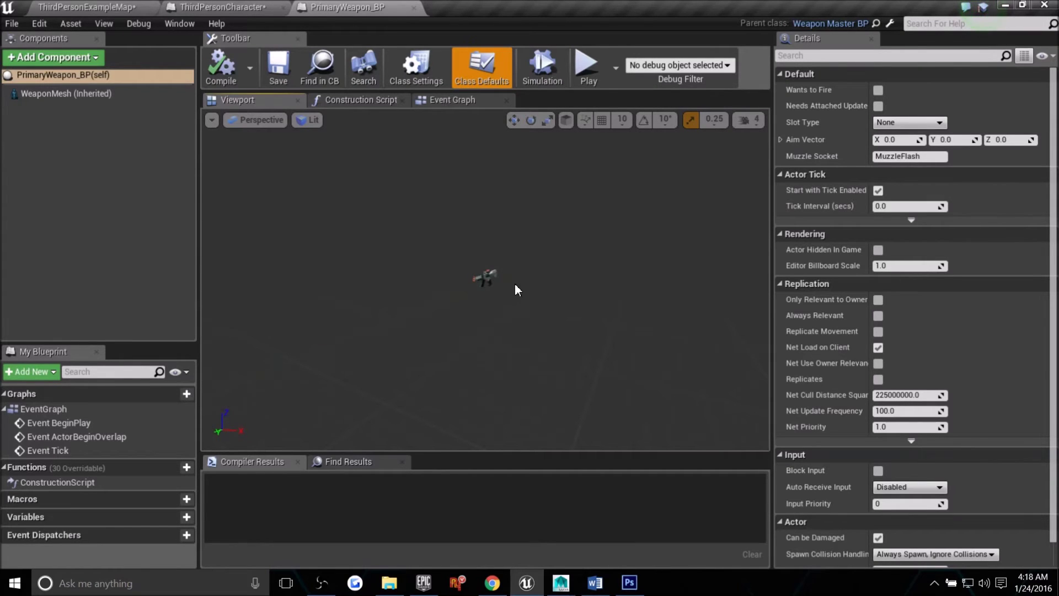
{"action": "mouse_move", "coordinate": [515, 284]}
{"action": "right_mouse_down"}
{"action": "mouse_move", "coordinate": [529, 290]}
{"action": "mouse_move", "coordinate": [507, 235]}
{"action": "mouse_move", "coordinate": [485, 221]}
{"action": "mouse_move", "coordinate": [524, 276]}
{"action": "mouse_move", "coordinate": [522, 326]}
{"action": "mouse_move", "coordinate": [526, 281]}
{"action": "right_mouse_up"}
{"action": "key", "text": "w"}
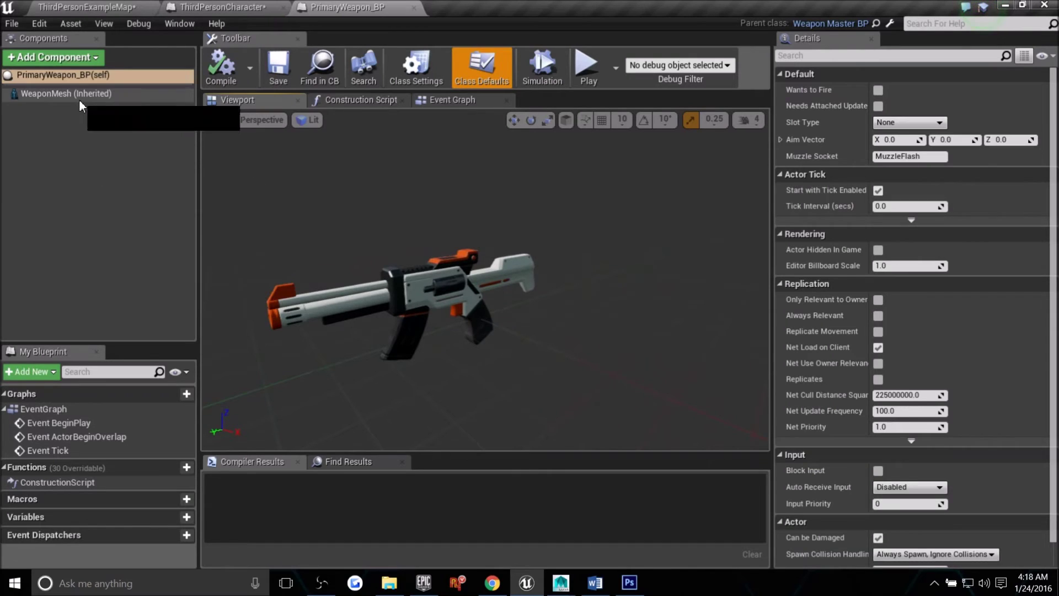
Set the skeletal mesh of the inherited WeaponMesh component to Interstel_BaseRifle.
{"action": "left_click", "coordinate": [80, 100]}
{"action": "middle_click_drag", "start_coordinate": [366, 194], "coordinate": [301, 192]}
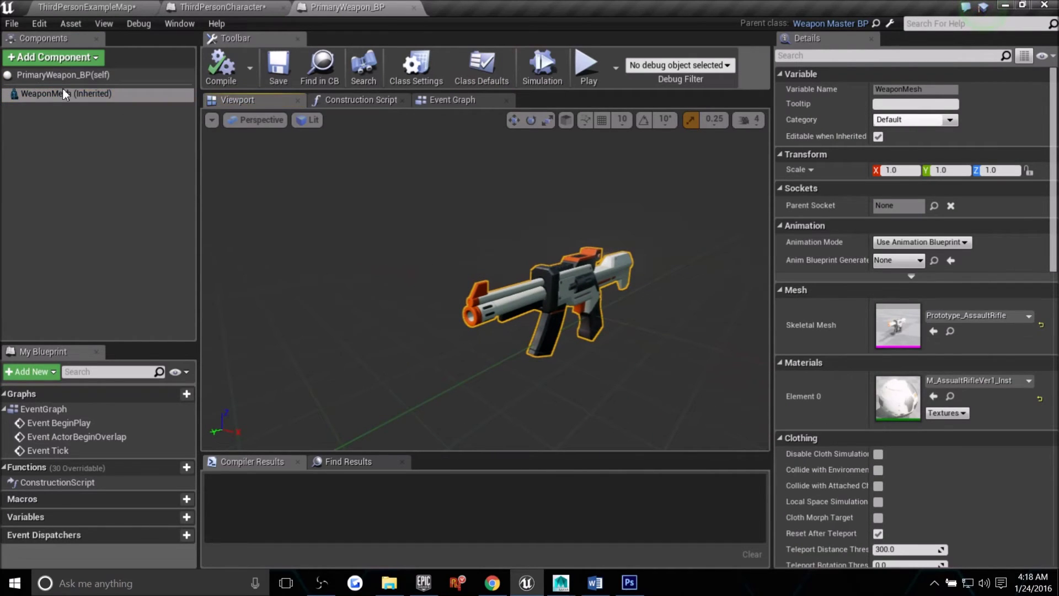
{"action": "left_click", "coordinate": [987, 317]}
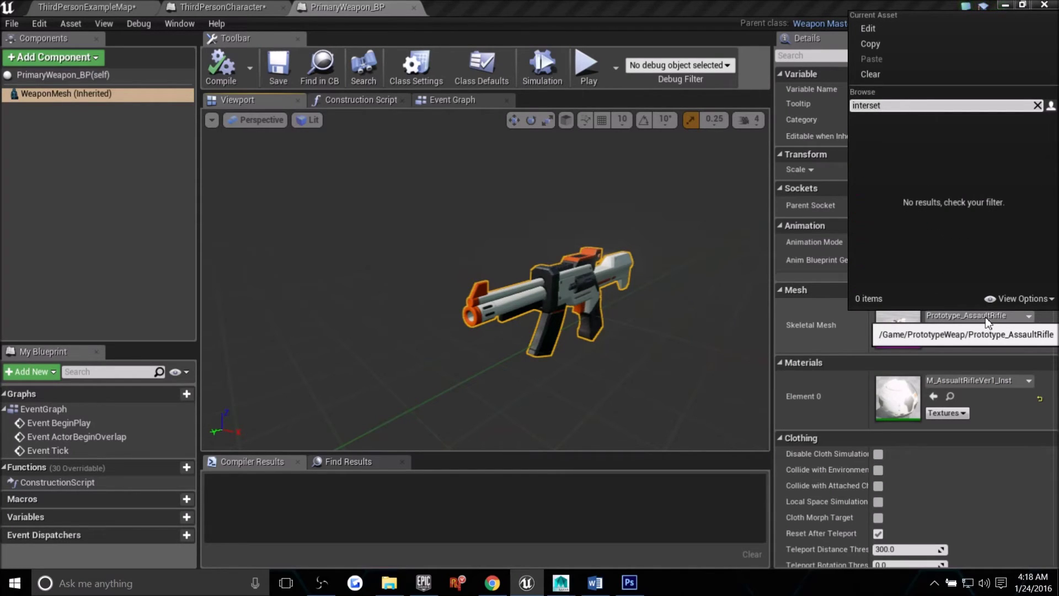
{"action": "type", "text": "tel"}
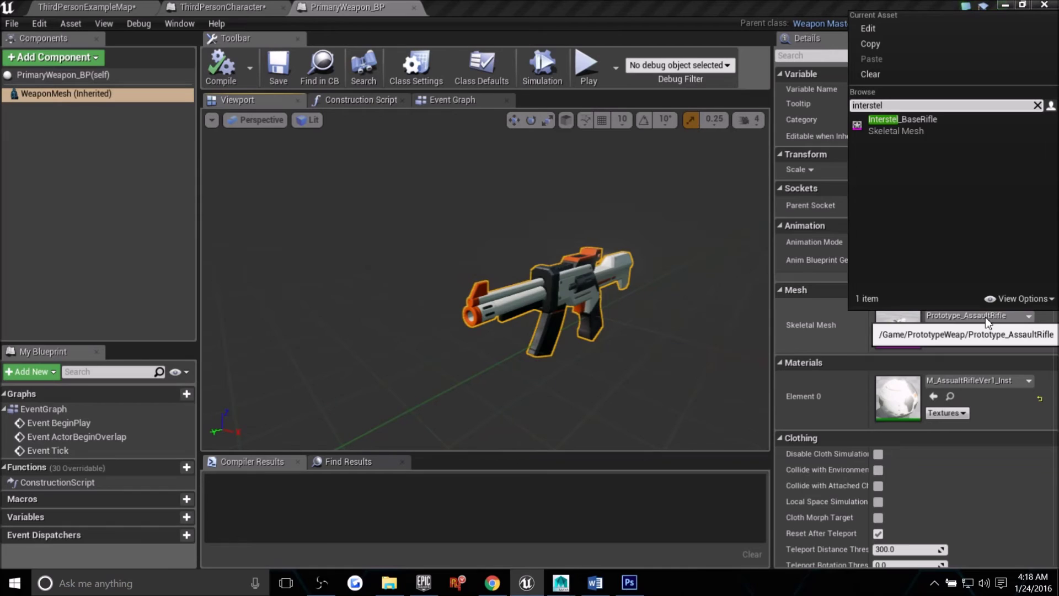
{"action": "left_click", "coordinate": [935, 122]}
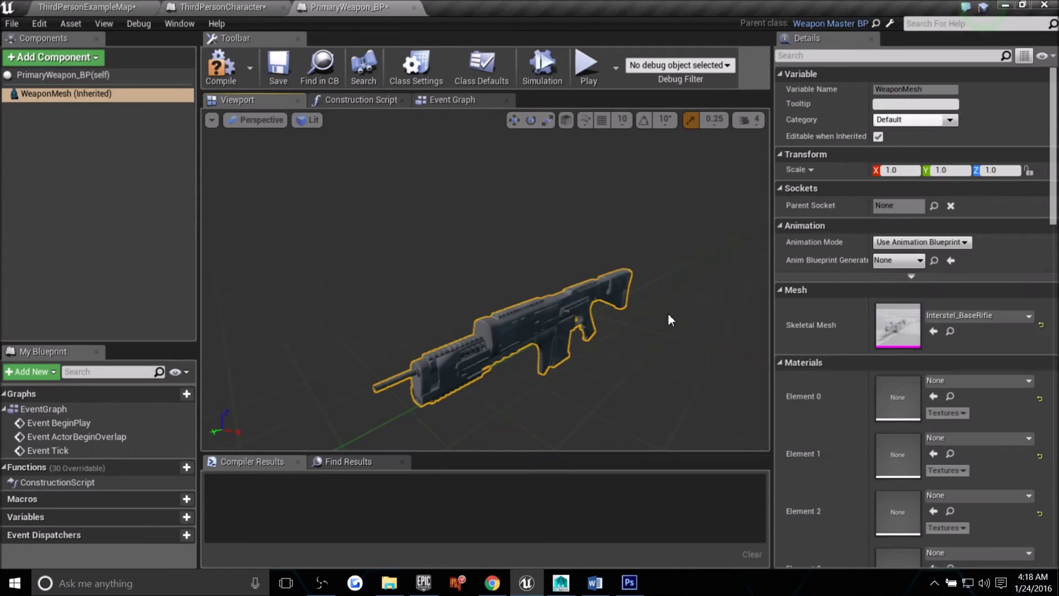
Check the new rifle in the PrimaryWeapon_BP viewport, compile the blueprint, and close its editor.
{"action": "right_click_drag", "start_coordinate": [668, 314], "coordinate": [660, 321]}
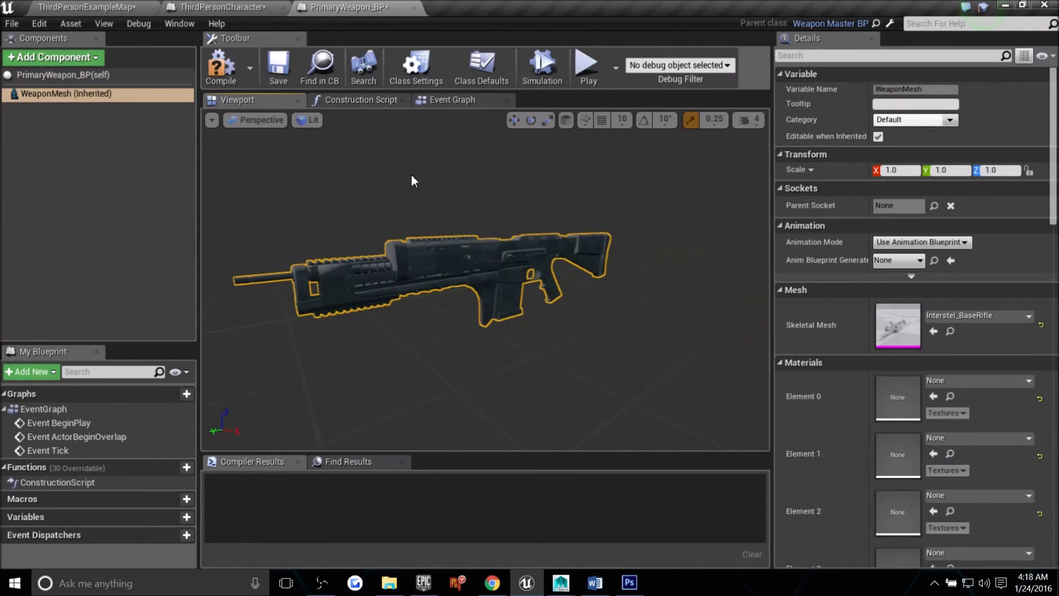
{"action": "left_click_drag", "start_coordinate": [534, 339], "coordinate": [552, 352]}
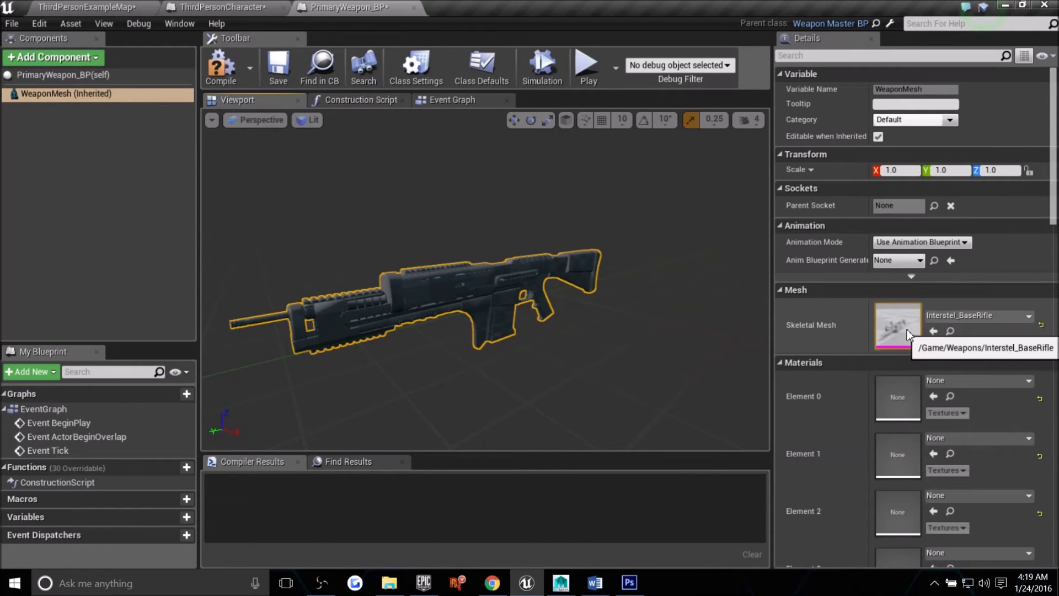
{"action": "right_click_drag", "start_coordinate": [536, 281], "coordinate": [524, 279]}
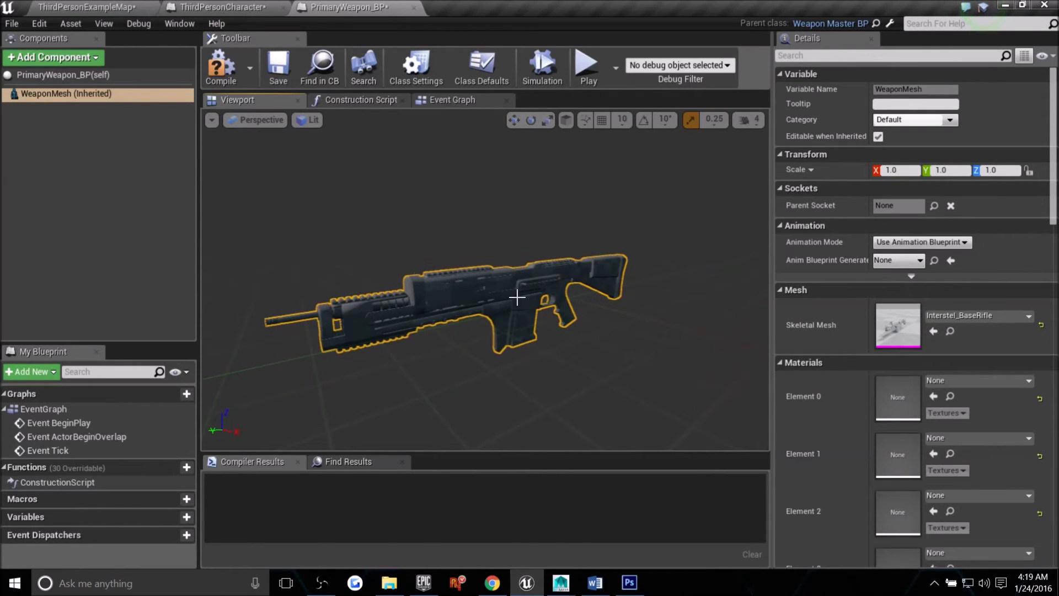
{"action": "left_click", "coordinate": [226, 68]}
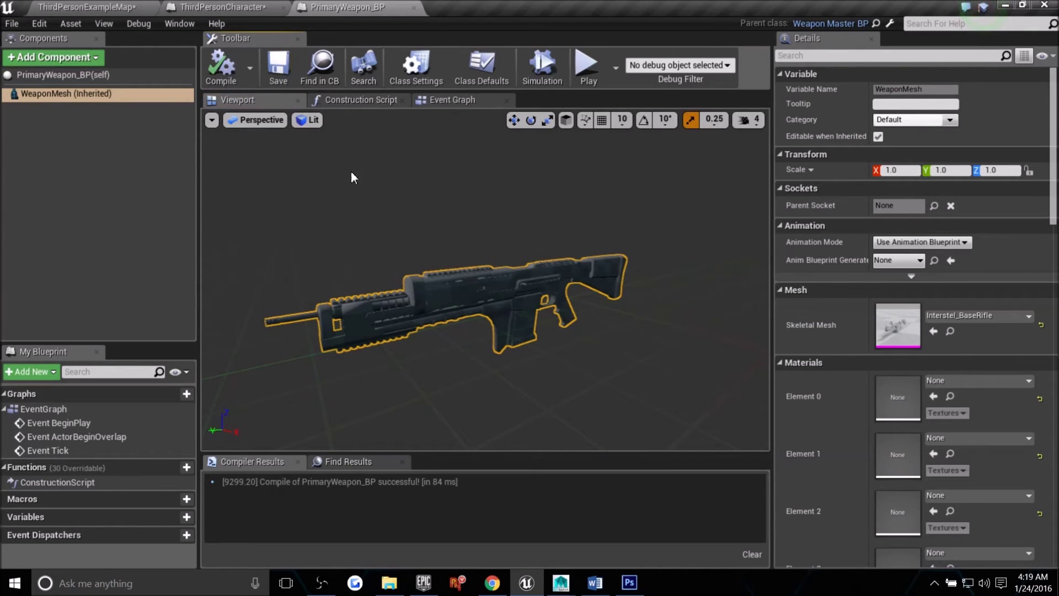
{"action": "left_click", "coordinate": [413, 7]}
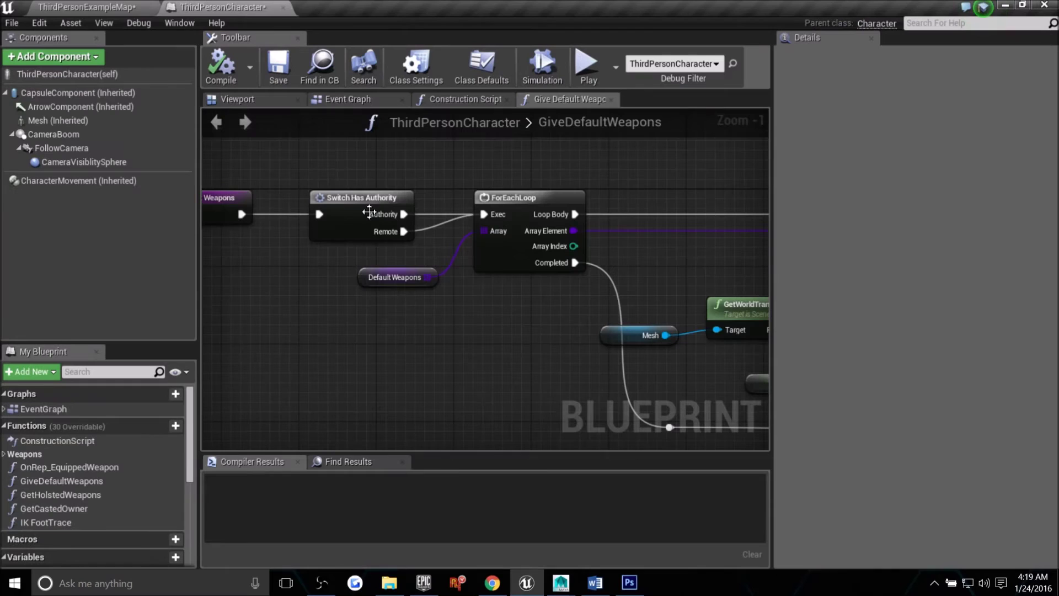
Open the SK_Mannequin skeletal mesh used by the ThirdPersonCharacter in the level for editing.
{"action": "left_click", "coordinate": [95, 7]}
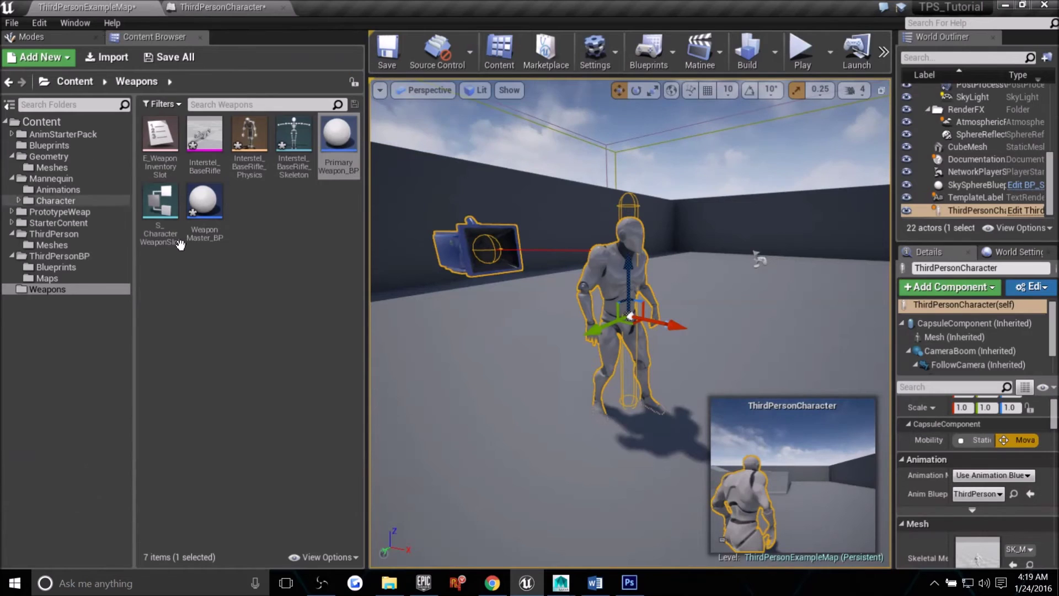
{"action": "double_click", "coordinate": [977, 557]}
{"action": "left_click_drag", "start_coordinate": [540, 347], "coordinate": [653, 362], "text": "alt"}
{"action": "scroll", "coordinate": [540, 347], "scroll_direction": "up", "scroll_amount": 4}
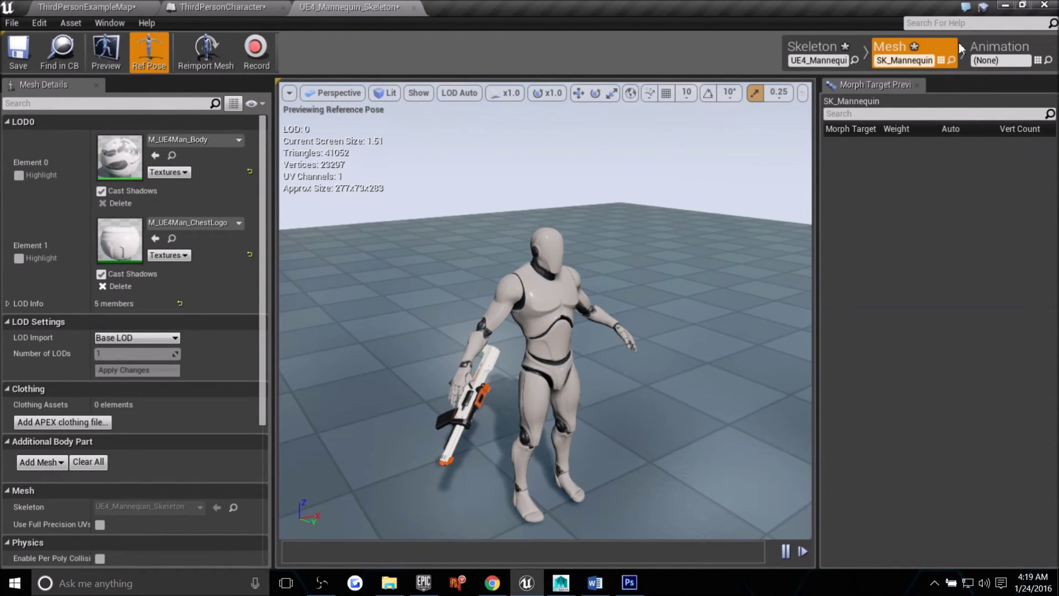
Preview the Aim_Space_Ironsights animation on the mannequin, rewind it to frame 0, and view the held weapon up close.
{"action": "left_click", "coordinate": [999, 48]}
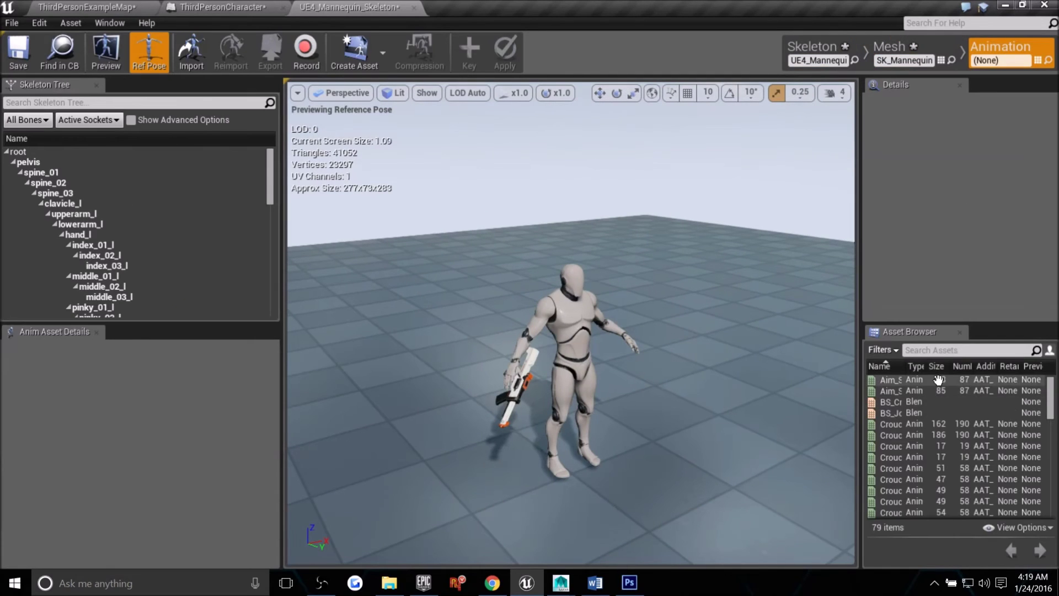
{"action": "double_click", "coordinate": [894, 392]}
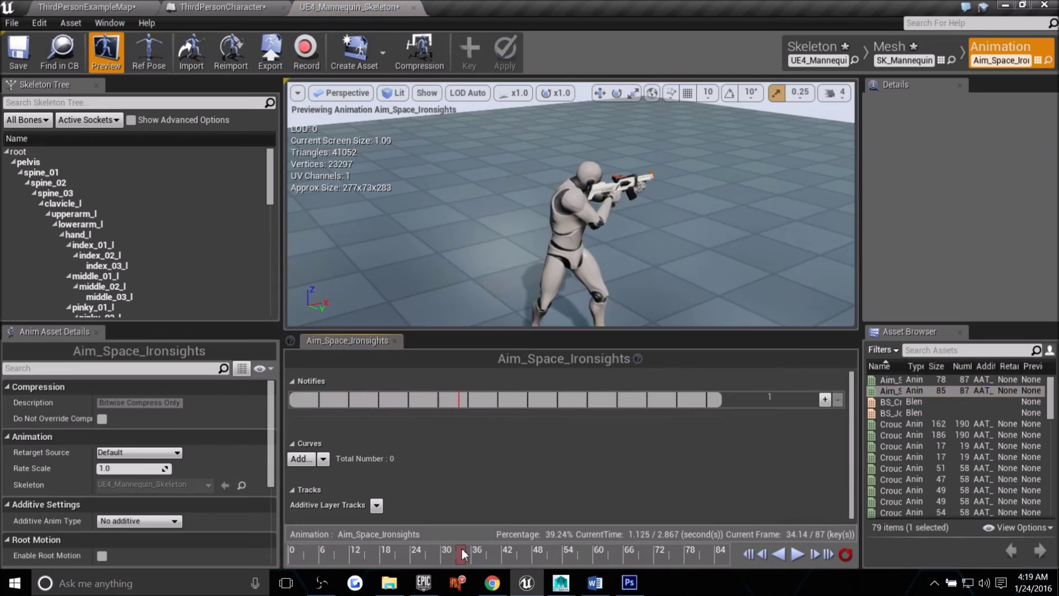
{"action": "left_click_drag", "start_coordinate": [462, 550], "coordinate": [288, 553]}
{"action": "right_click_drag", "start_coordinate": [567, 170], "coordinate": [717, 149]}
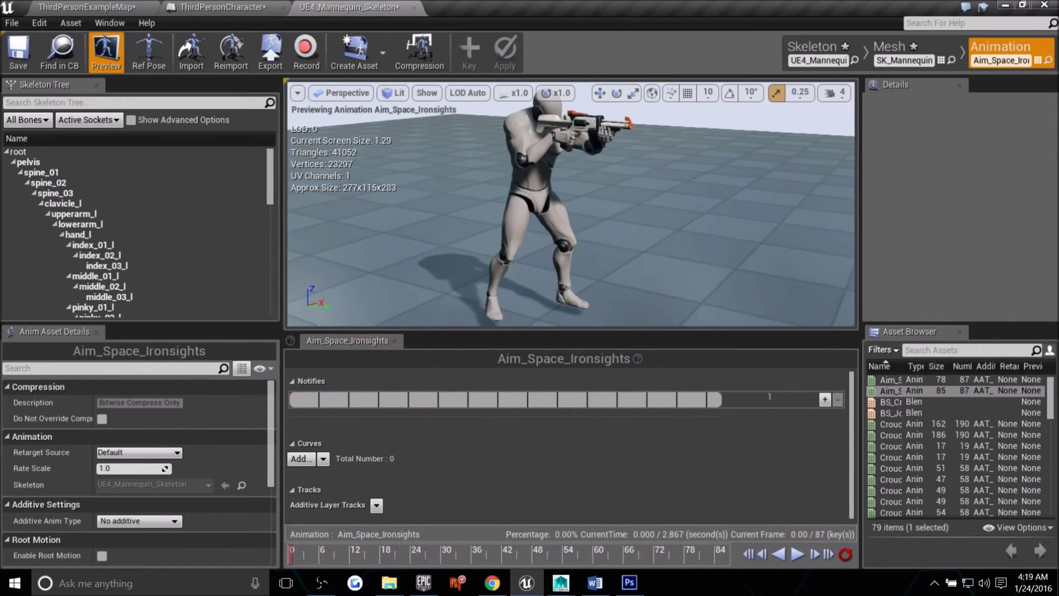
{"action": "left_click_drag", "start_coordinate": [571, 205], "coordinate": [546, 160]}
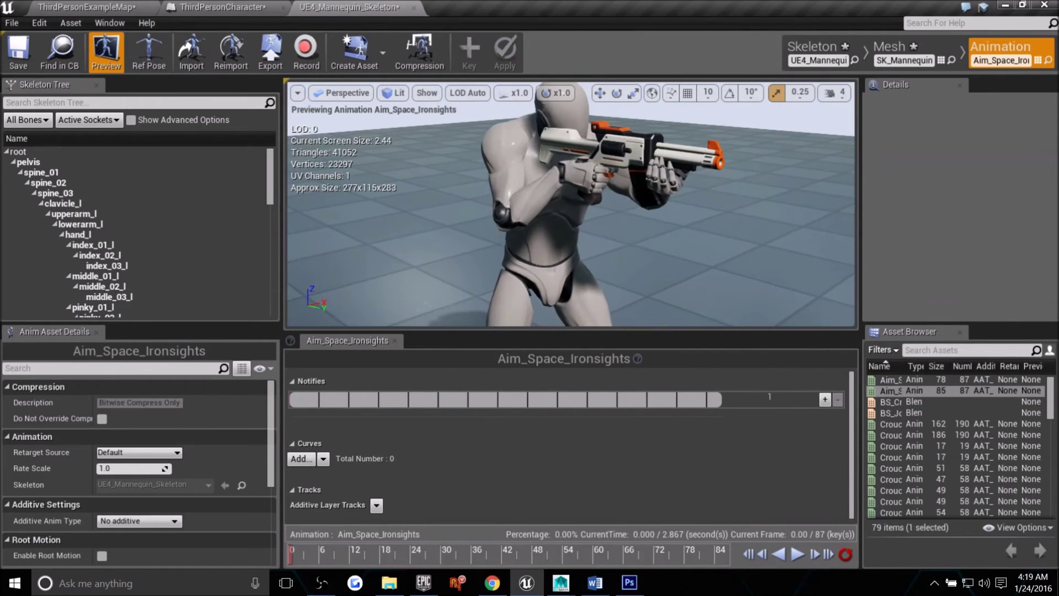
Delete the Prototype_AssaultRifle preview asset from RHand_WeaponSocket in the mannequin's skeleton.
{"action": "left_click", "coordinate": [794, 46]}
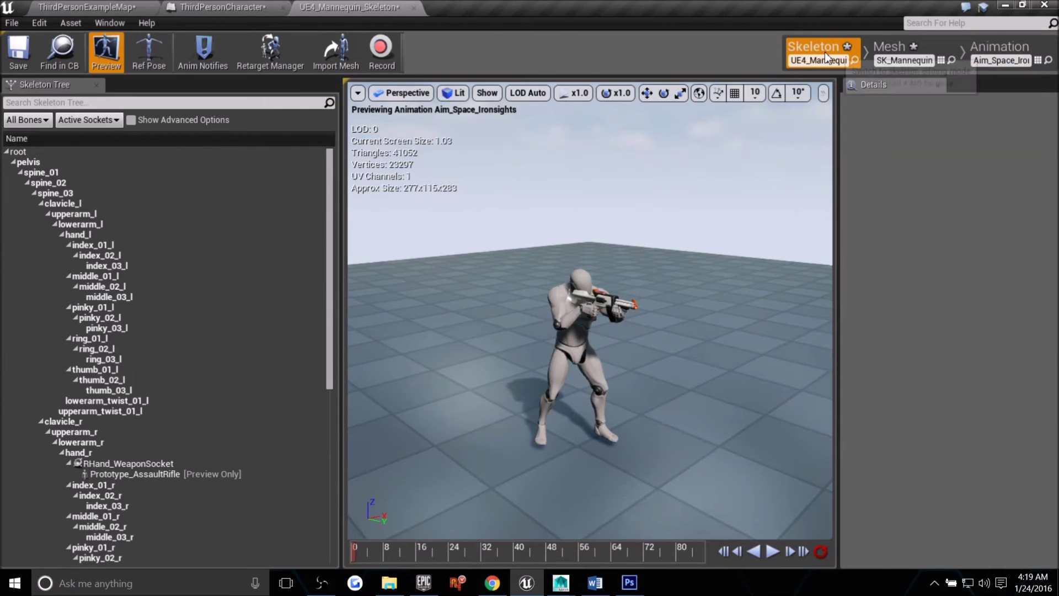
{"action": "right_click_drag", "start_coordinate": [662, 221], "coordinate": [618, 259]}
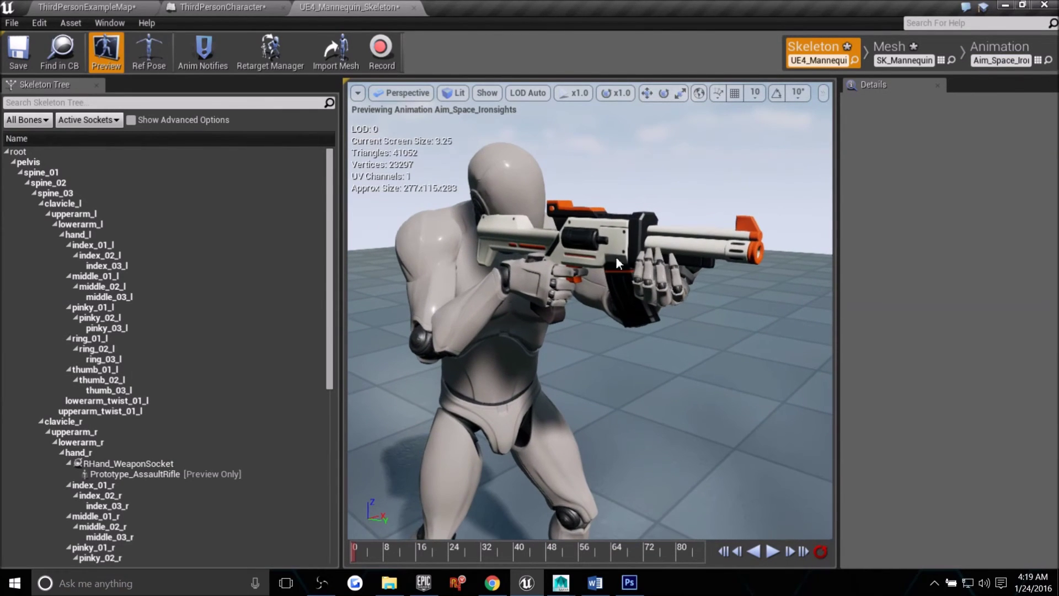
{"action": "left_click", "coordinate": [164, 475]}
{"action": "right_click", "coordinate": [177, 472]}
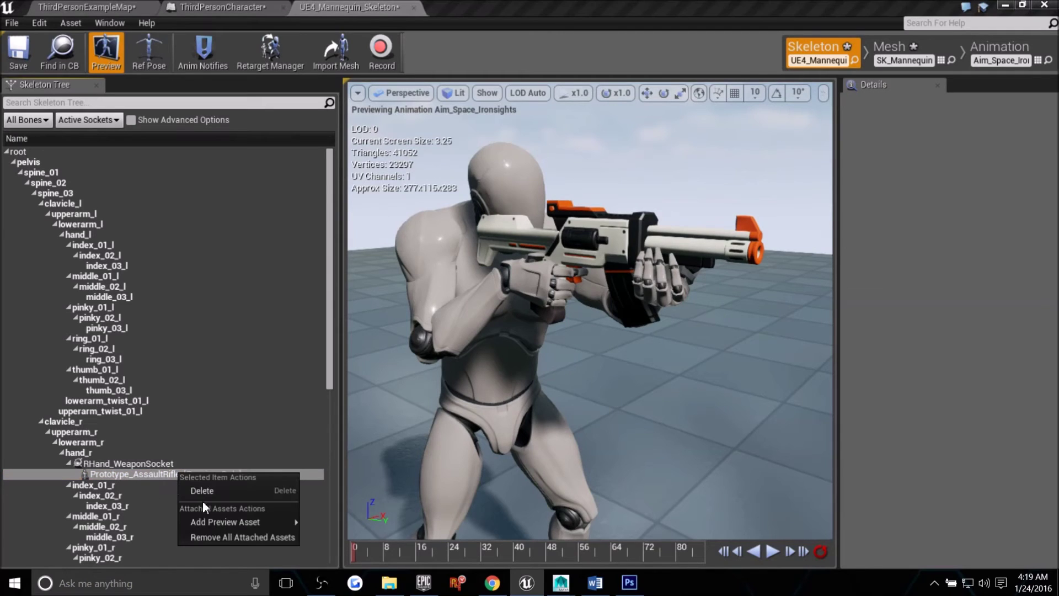
{"action": "left_click", "coordinate": [203, 491]}
Add Interstel_BaseRifle as the preview asset on RHand_WeaponSocket and check how it sits in the hands.
{"action": "left_click", "coordinate": [193, 463]}
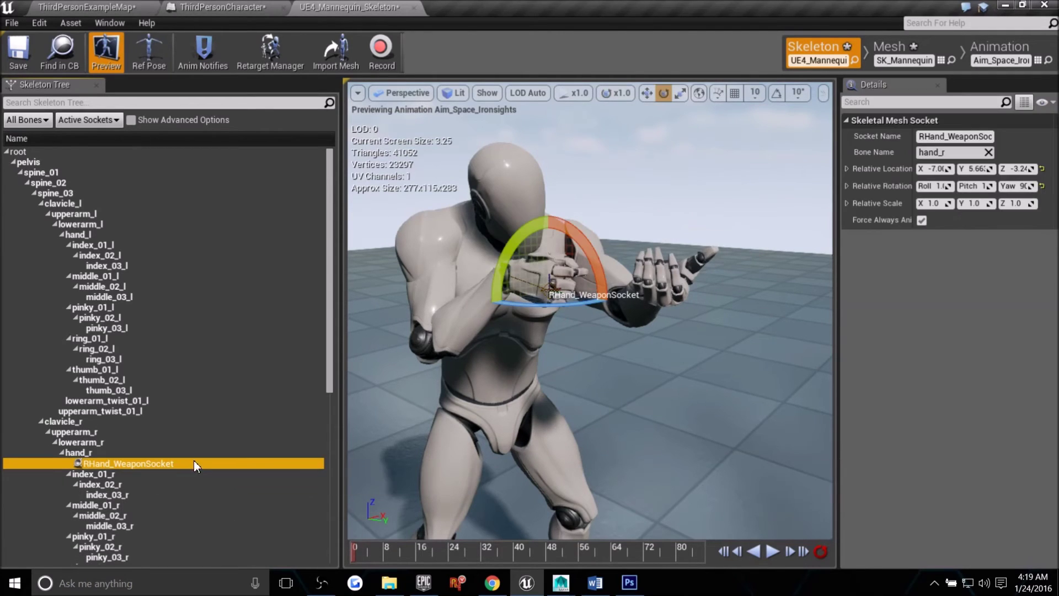
{"action": "right_click", "coordinate": [195, 463]}
{"action": "mouse_move", "coordinate": [259, 436]}
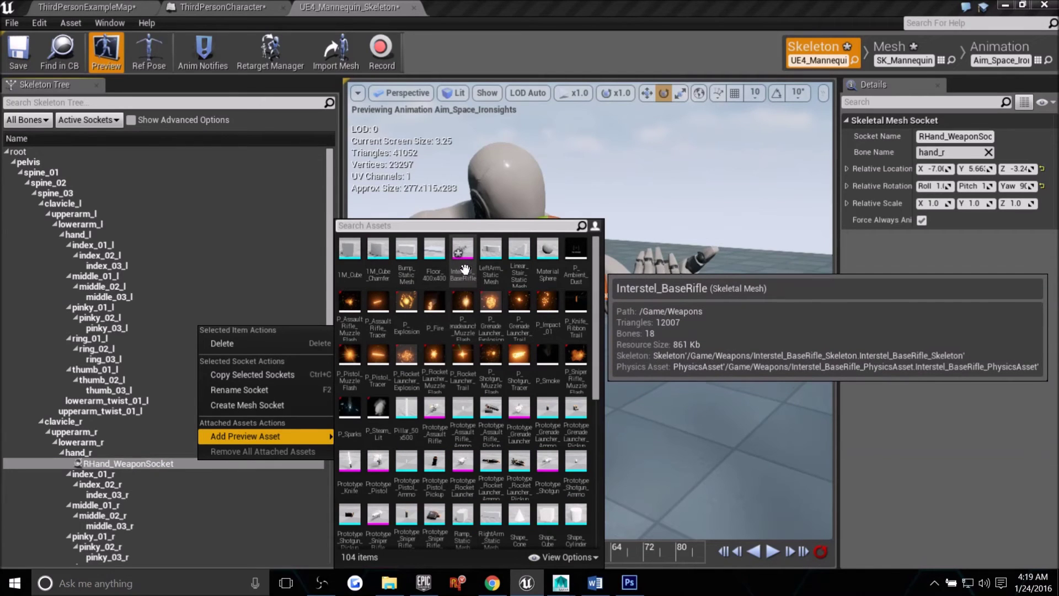
{"action": "left_click", "coordinate": [464, 269]}
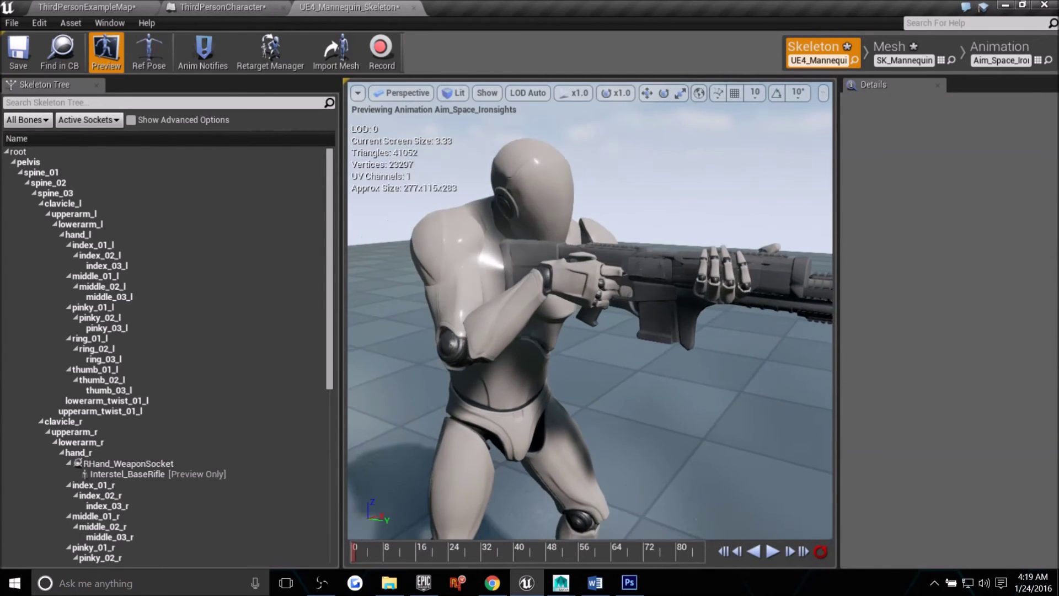
{"action": "left_click_drag", "start_coordinate": [589, 312], "coordinate": [642, 276]}
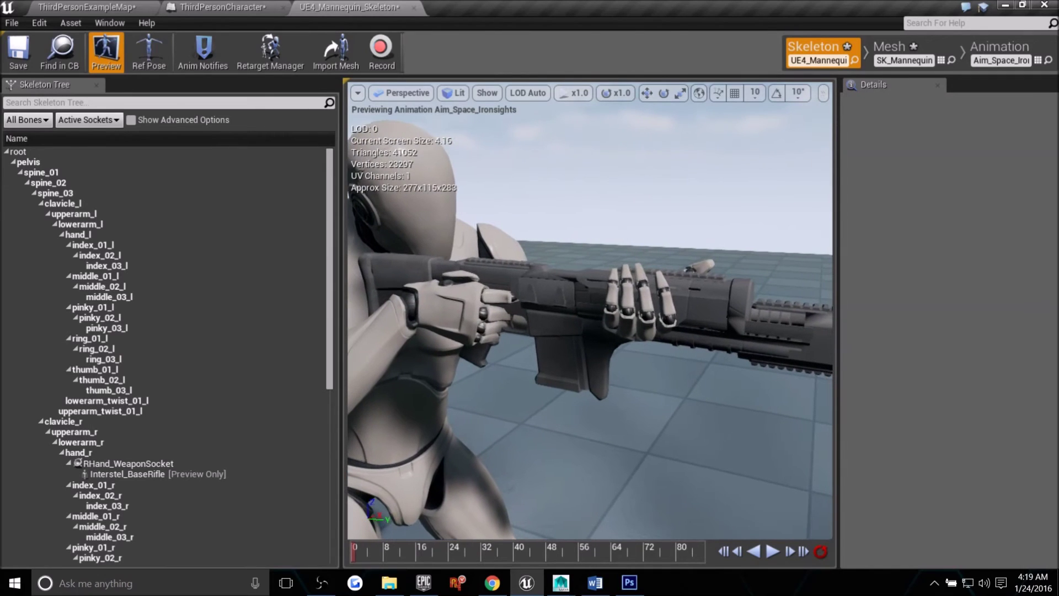
Raise RHand_WeaponSocket to about X -5.9, Y 5.5, Z 1.6 so the rifle's grip sits in the right hand.
{"action": "left_click", "coordinate": [128, 463]}
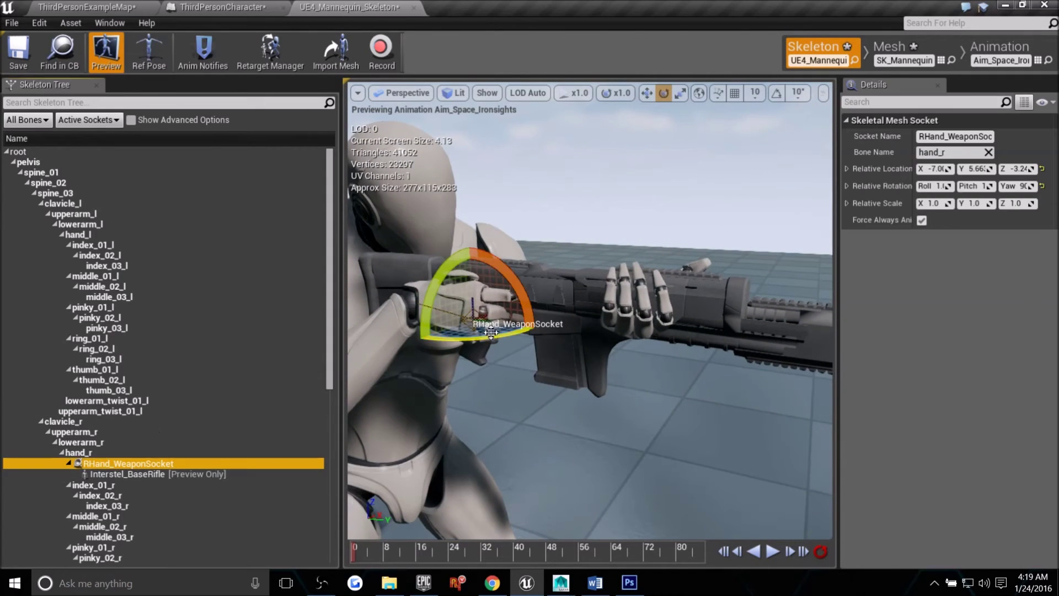
{"action": "mouse_move", "coordinate": [584, 406]}
{"action": "left_mouse_down"}
{"action": "mouse_move", "coordinate": [588, 430]}
{"action": "mouse_move", "coordinate": [588, 402]}
{"action": "left_mouse_up"}
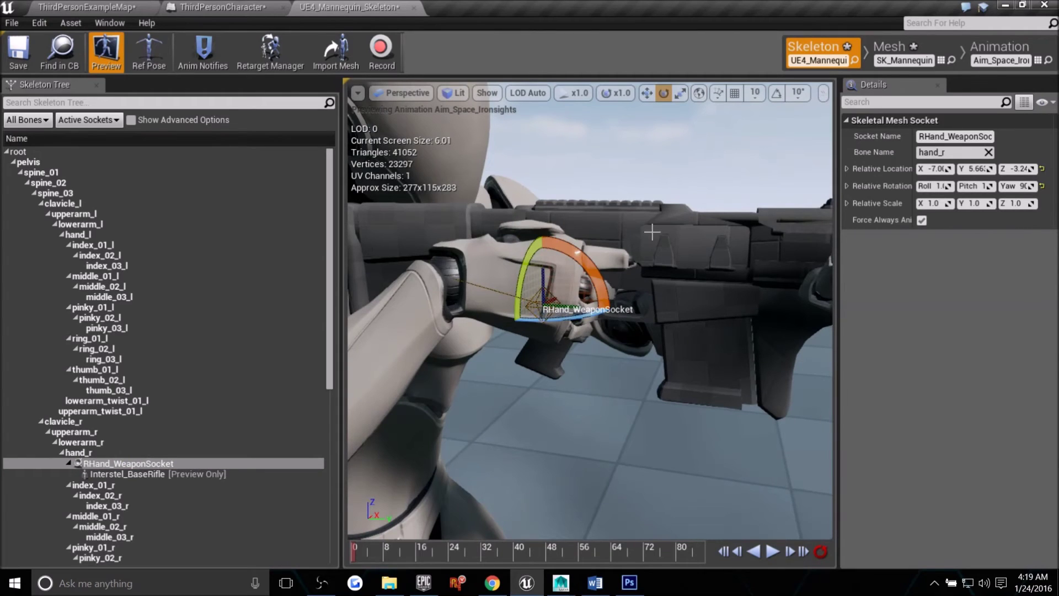
{"action": "key", "text": "w"}
{"action": "mouse_move", "coordinate": [568, 406]}
{"action": "middle_mouse_down"}
{"action": "mouse_move", "coordinate": [543, 386]}
{"action": "mouse_move", "coordinate": [573, 358]}
{"action": "mouse_move", "coordinate": [569, 406]}
{"action": "middle_mouse_up"}
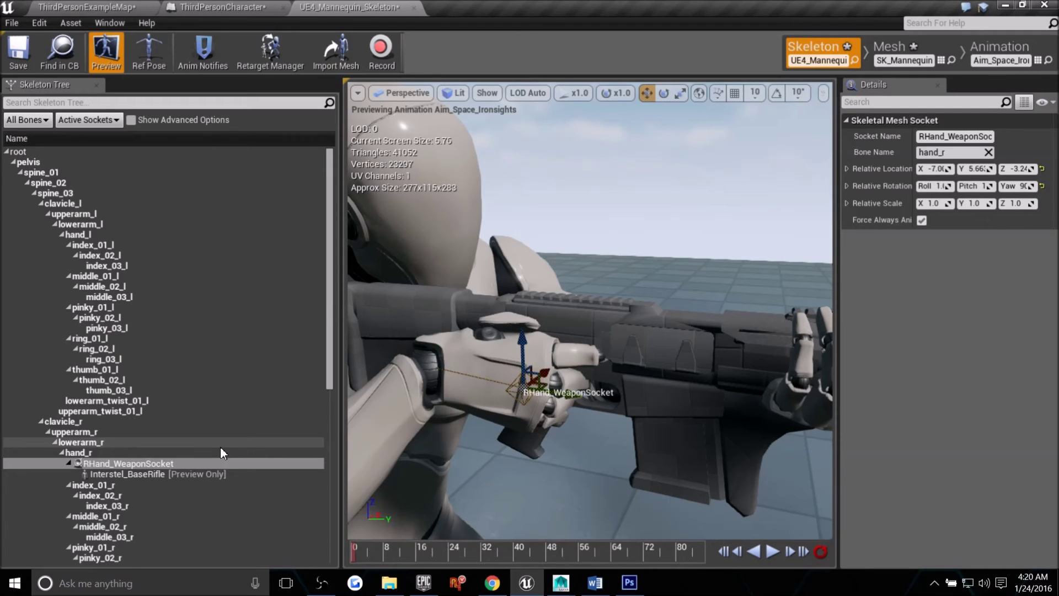
{"action": "right_click_drag", "start_coordinate": [555, 378], "coordinate": [486, 419]}
{"action": "middle_click_drag", "start_coordinate": [485, 419], "coordinate": [698, 389]}
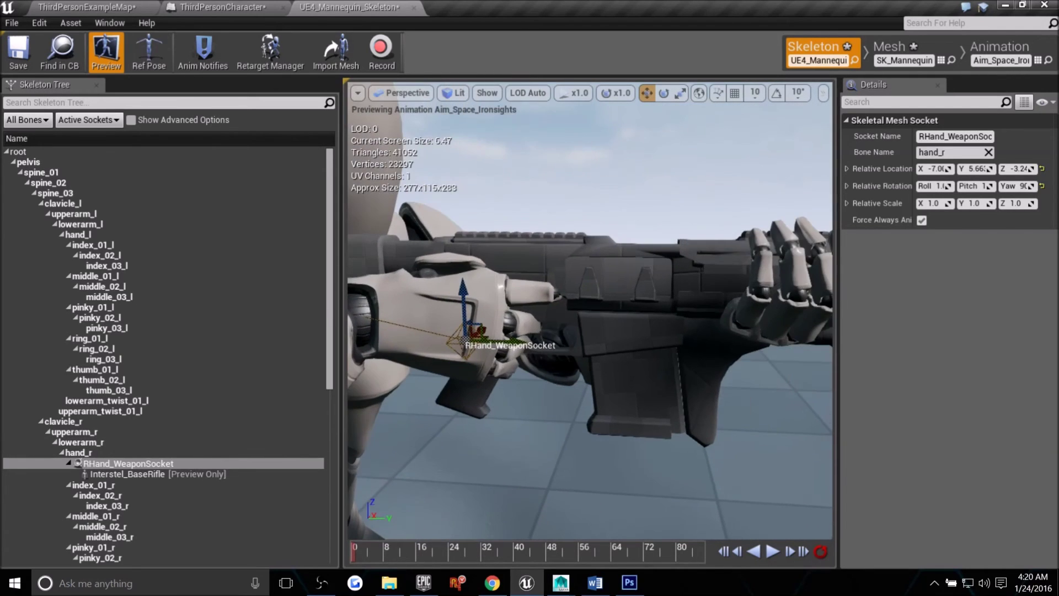
{"action": "left_click_drag", "start_coordinate": [480, 325], "coordinate": [467, 280]}
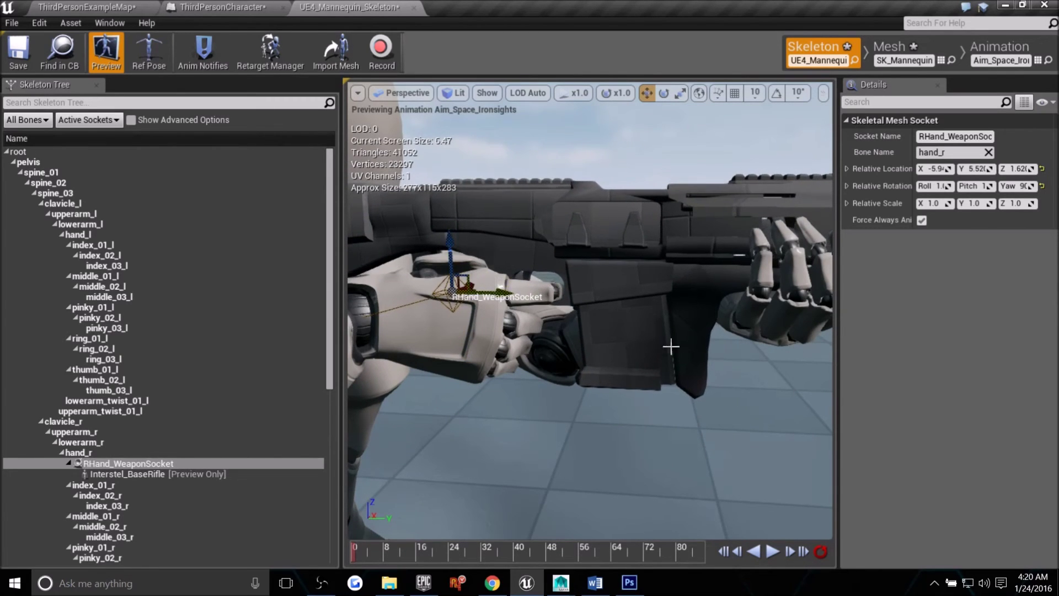
{"action": "right_click_drag", "start_coordinate": [670, 345], "coordinate": [408, 314]}
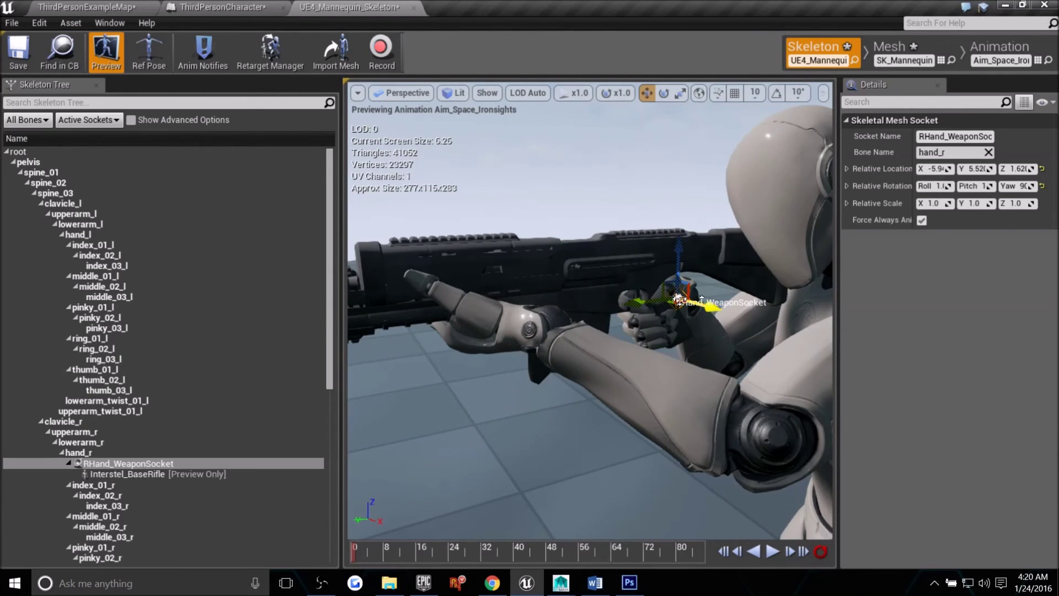
Switch to Maya and show the rifle in the side view with its joints visible through the mesh.
{"action": "mouse_move", "coordinate": [561, 583]}
{"action": "left_click", "coordinate": [595, 505]}
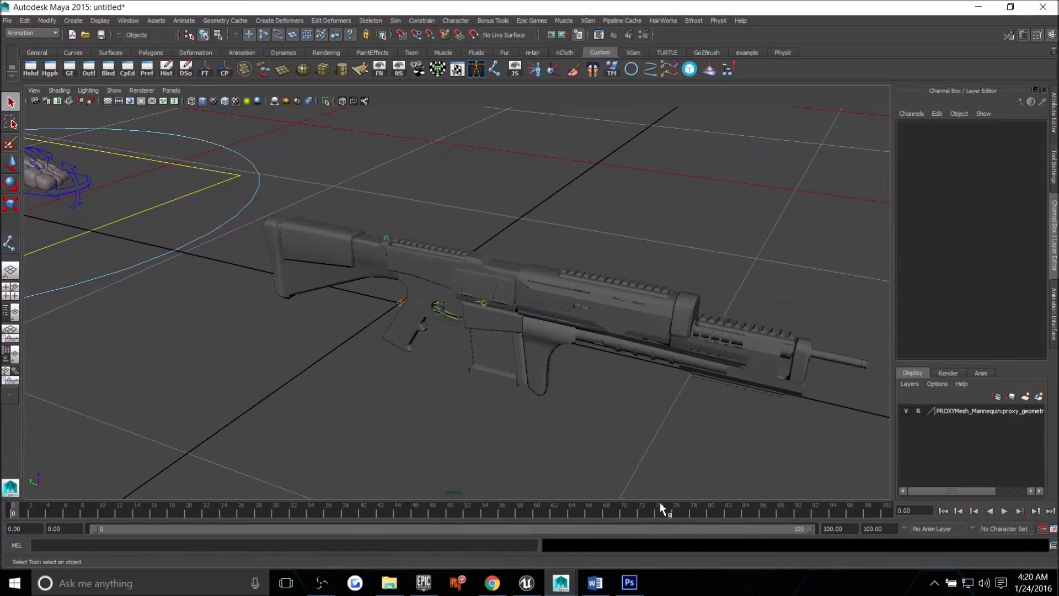
{"action": "left_click_drag", "start_coordinate": [626, 272], "coordinate": [441, 322], "text": "alt"}
{"action": "key", "text": "space"}
{"action": "key", "text": "space"}
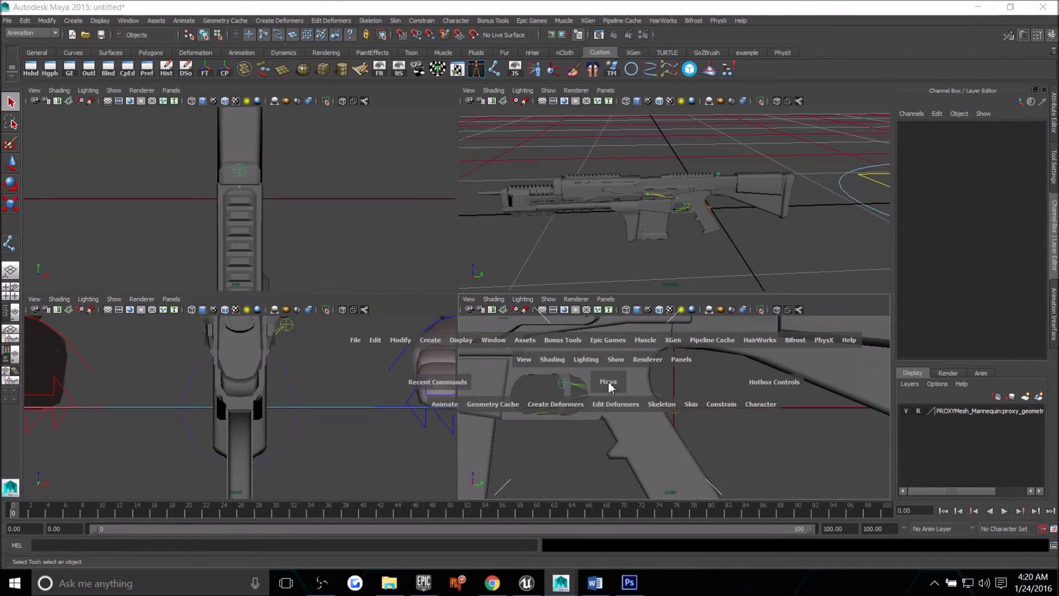
{"action": "right_click_drag", "start_coordinate": [629, 338], "coordinate": [302, 118], "text": "alt"}
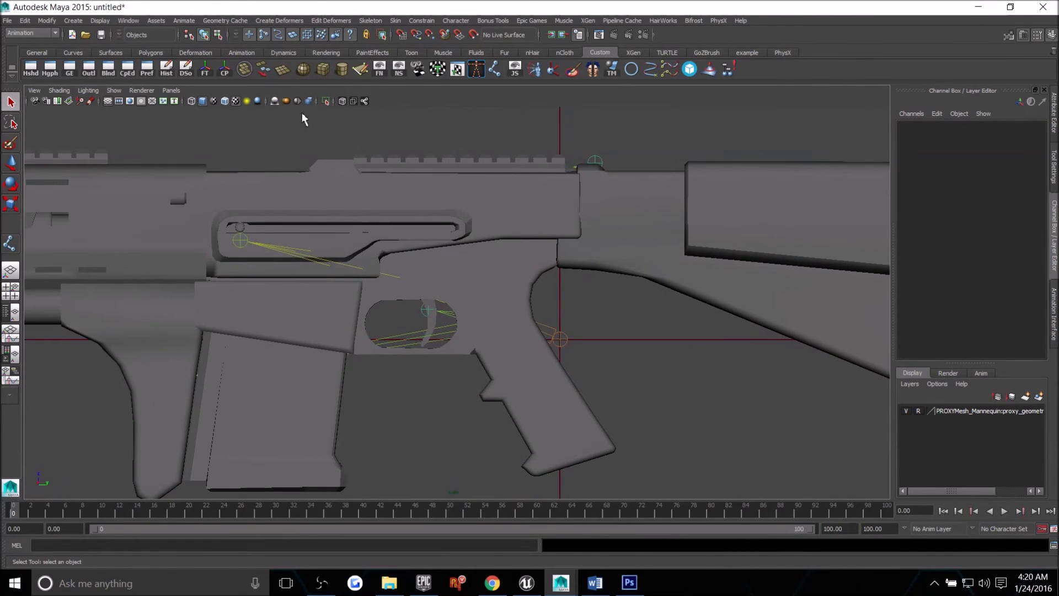
{"action": "left_click", "coordinate": [343, 101]}
{"action": "middle_click_drag", "start_coordinate": [526, 392], "coordinate": [571, 390], "text": "alt"}
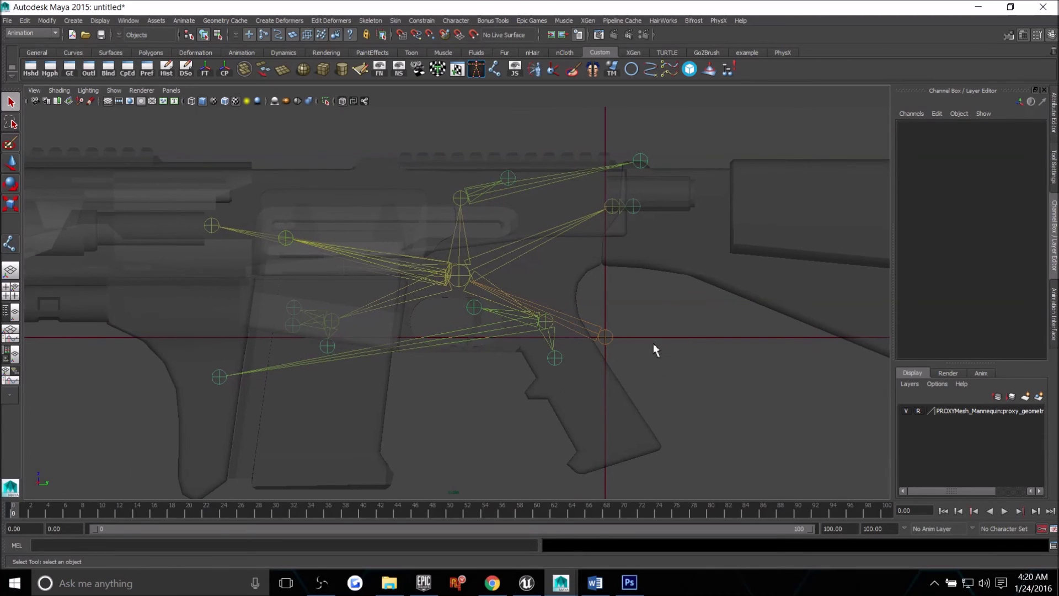
{"action": "middle_click_drag", "start_coordinate": [654, 344], "coordinate": [667, 372], "text": "alt"}
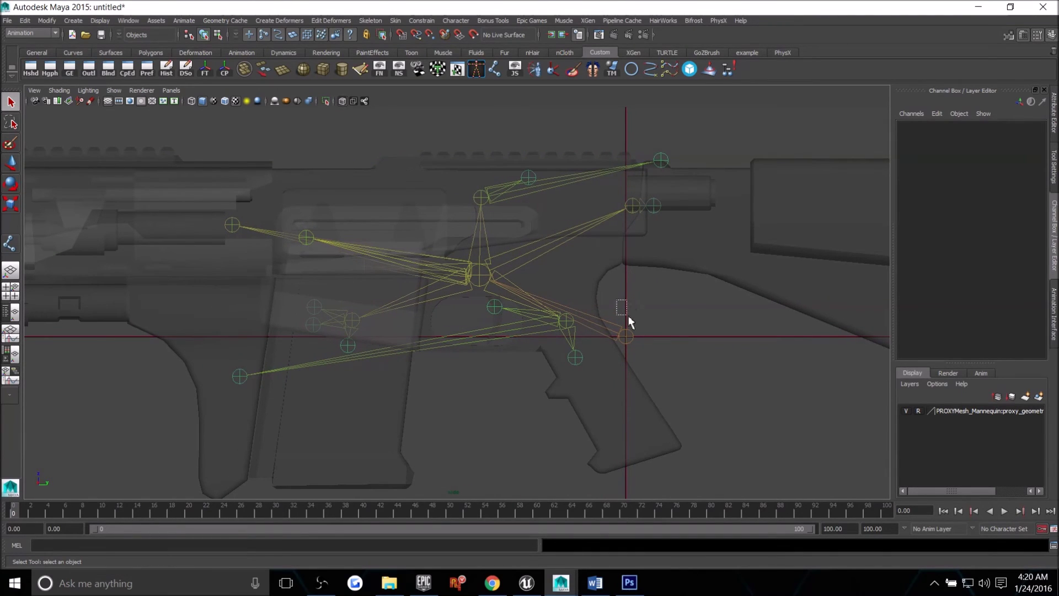
Examine where the rifle's Root joint sits relative to the pistol grip and the world origin.
{"action": "left_click_drag", "start_coordinate": [628, 316], "coordinate": [676, 413]}
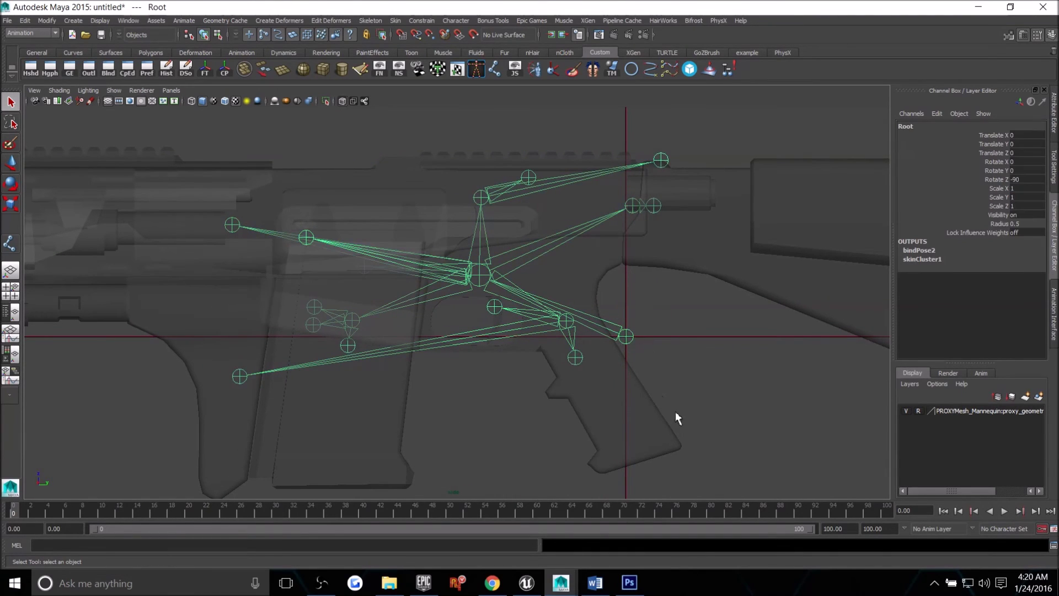
{"action": "left_click", "coordinate": [698, 323]}
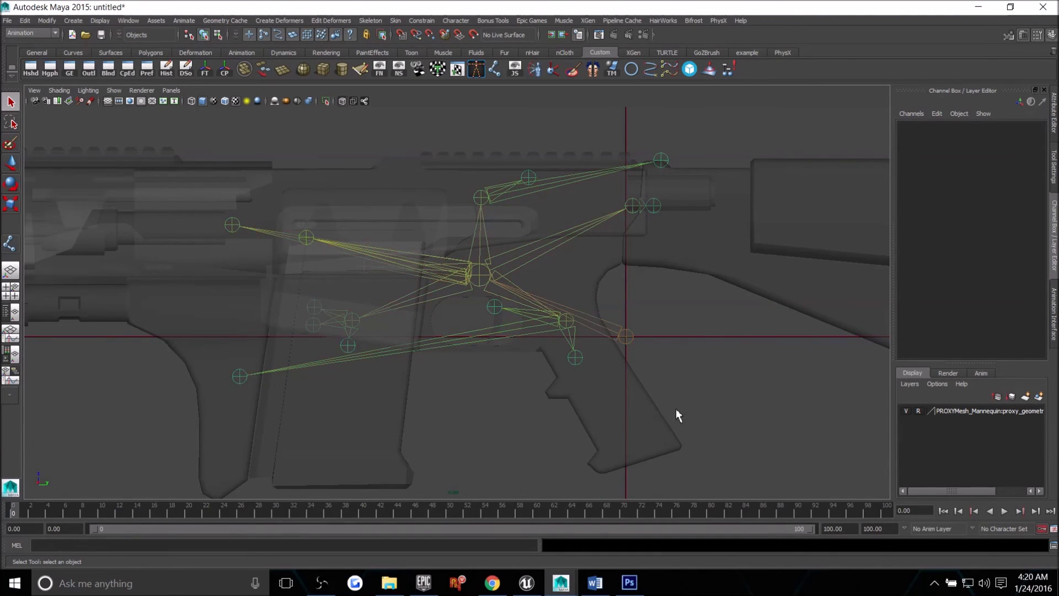
{"action": "middle_click_drag", "start_coordinate": [678, 452], "coordinate": [675, 418], "text": "alt"}
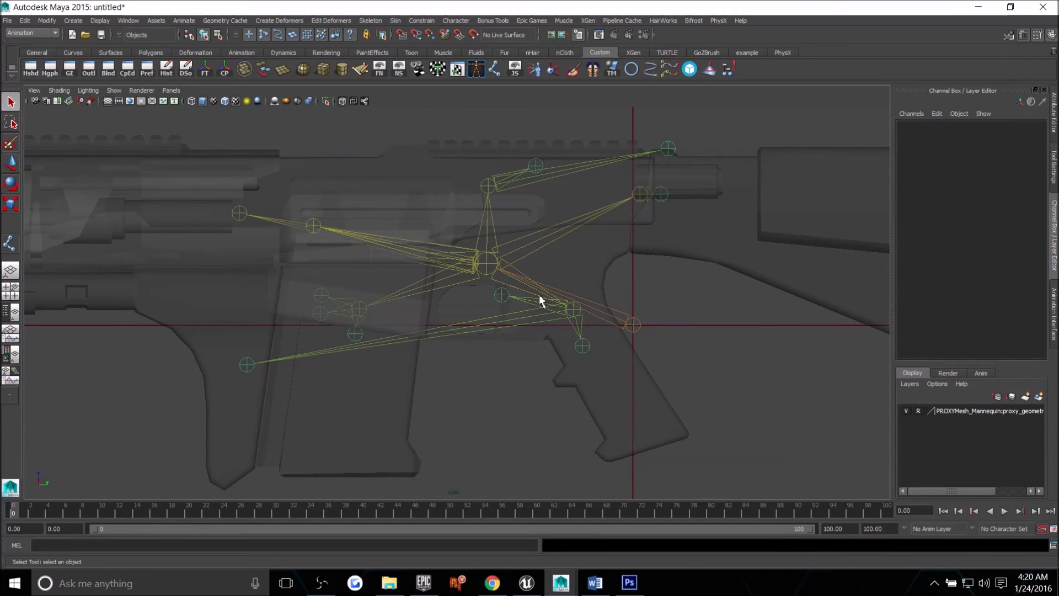
{"action": "right_click_drag", "start_coordinate": [667, 296], "coordinate": [439, 320], "text": "alt"}
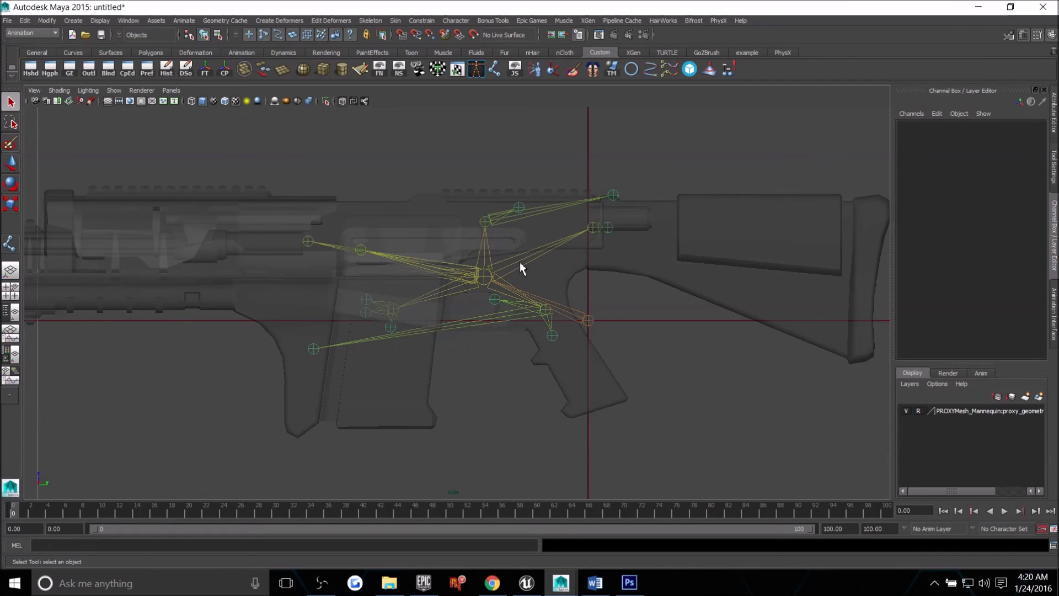
{"action": "right_click_drag", "start_coordinate": [514, 352], "coordinate": [673, 476], "text": "alt"}
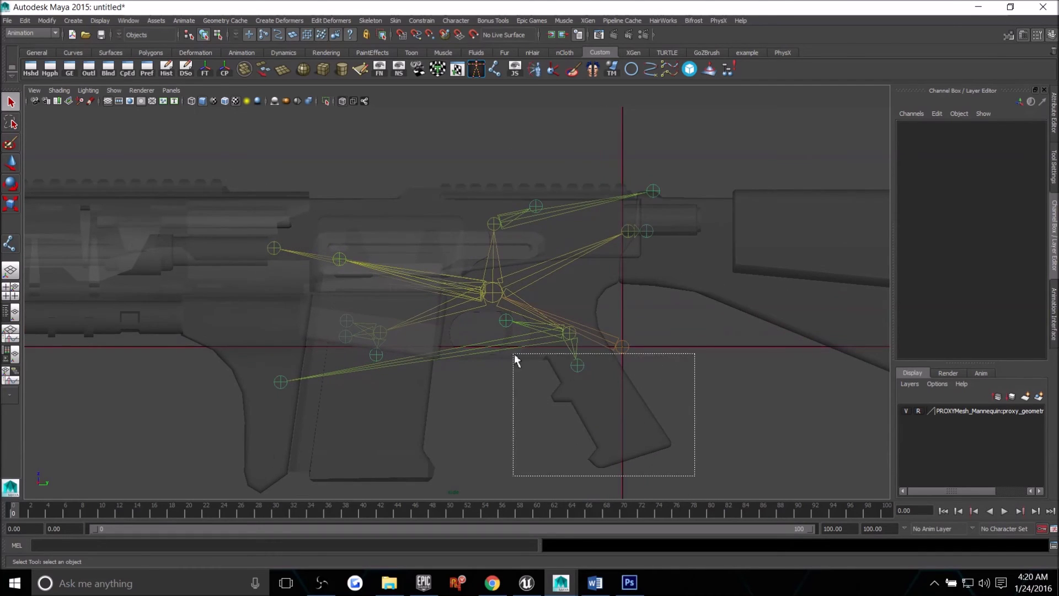
{"action": "left_click_drag", "start_coordinate": [514, 354], "coordinate": [412, 280]}
{"action": "left_click", "coordinate": [669, 353]}
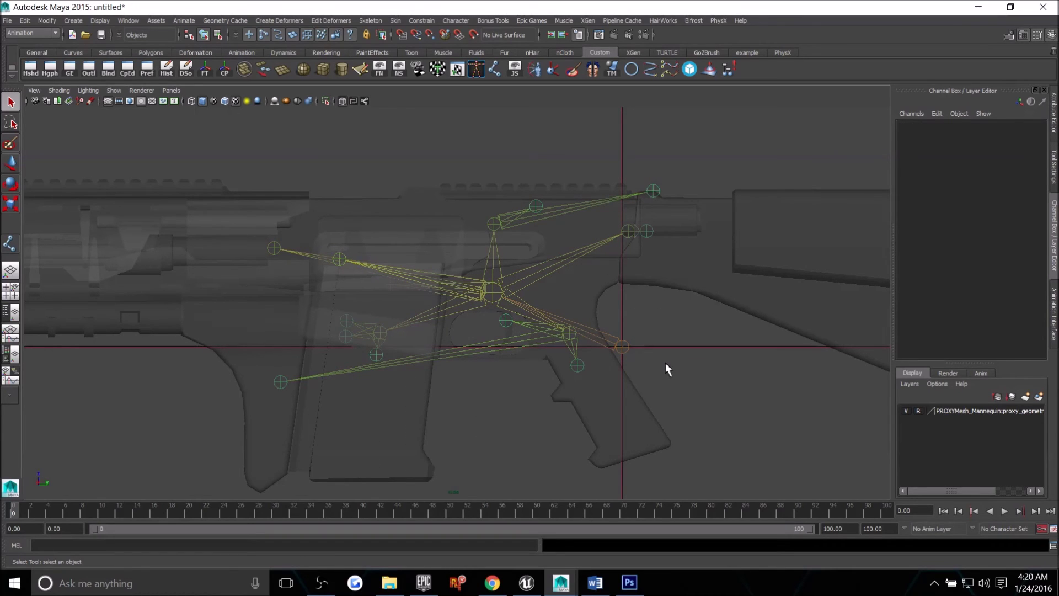
{"action": "middle_click_drag", "start_coordinate": [673, 371], "coordinate": [540, 334], "text": "alt"}
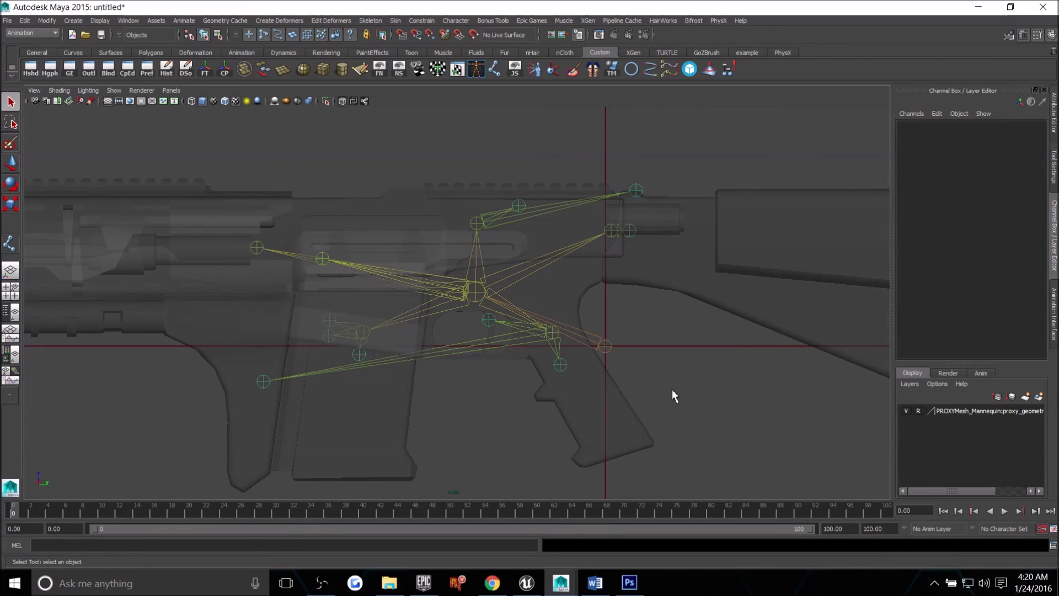
{"action": "middle_click_drag", "start_coordinate": [670, 392], "coordinate": [659, 393], "text": "alt"}
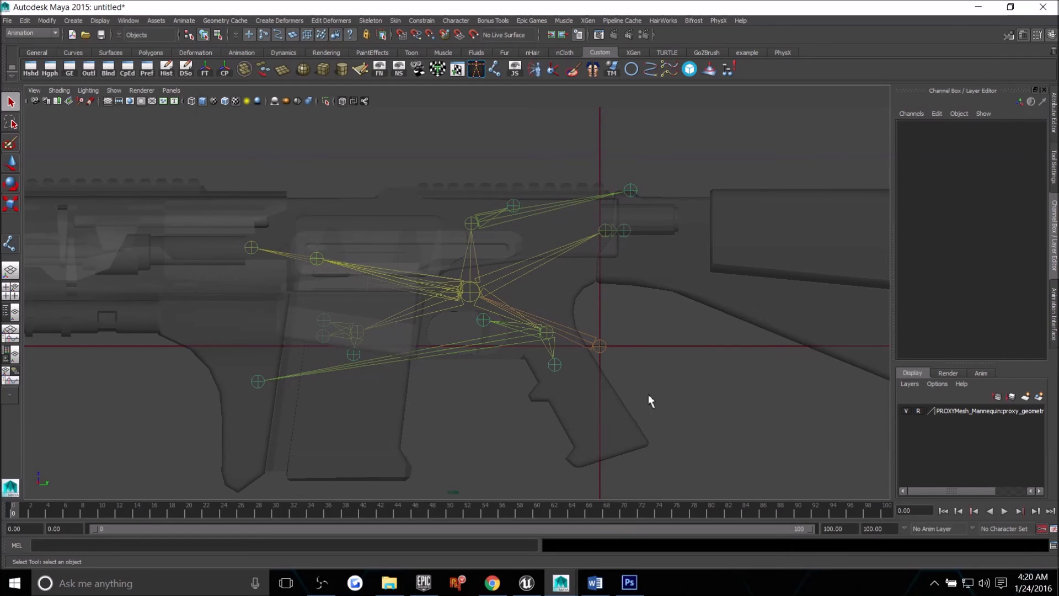
Return to the perspective view and inspect the rifle's grip and root joint from several angles.
{"action": "key", "text": "space"}
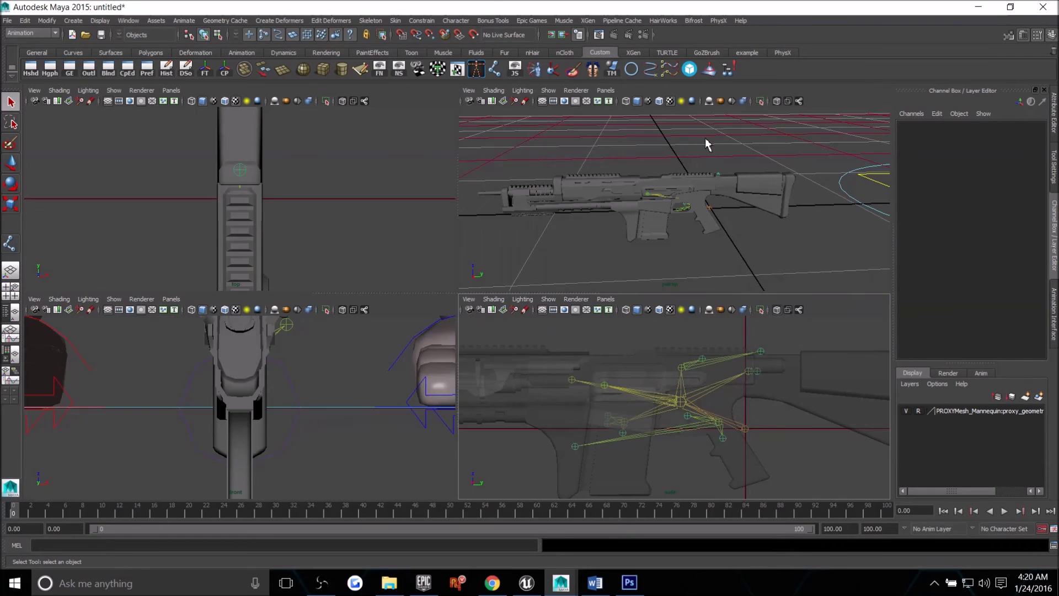
{"action": "key", "text": "space"}
{"action": "left_click_drag", "start_coordinate": [631, 253], "coordinate": [524, 269], "text": "alt"}
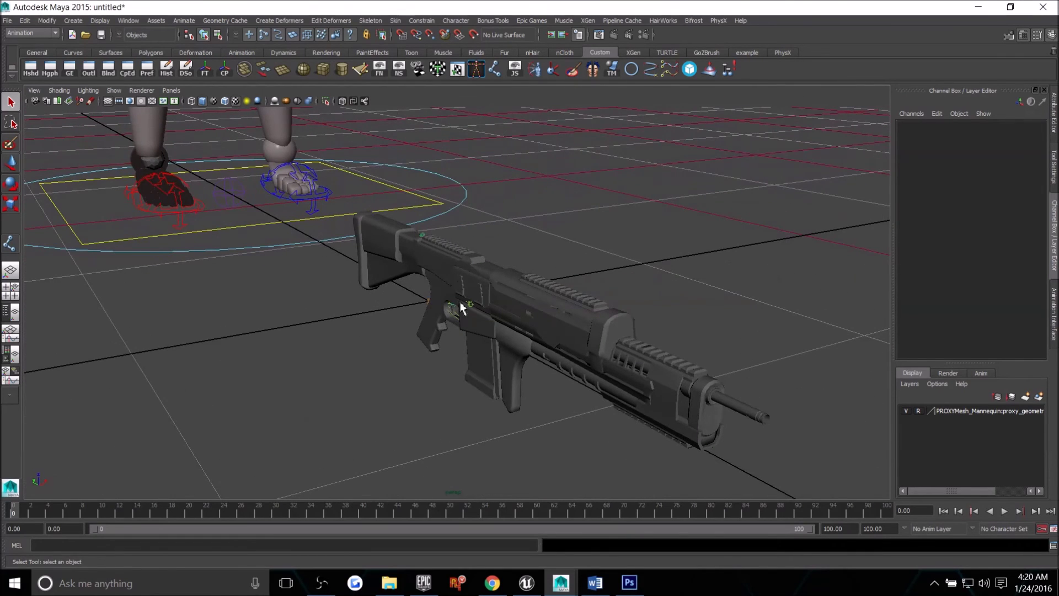
{"action": "left_click_drag", "start_coordinate": [563, 332], "coordinate": [420, 378], "text": "alt"}
{"action": "left_click", "coordinate": [392, 317]}
{"action": "left_click", "coordinate": [452, 409]}
{"action": "left_click_drag", "start_coordinate": [453, 409], "coordinate": [436, 412], "text": "alt"}
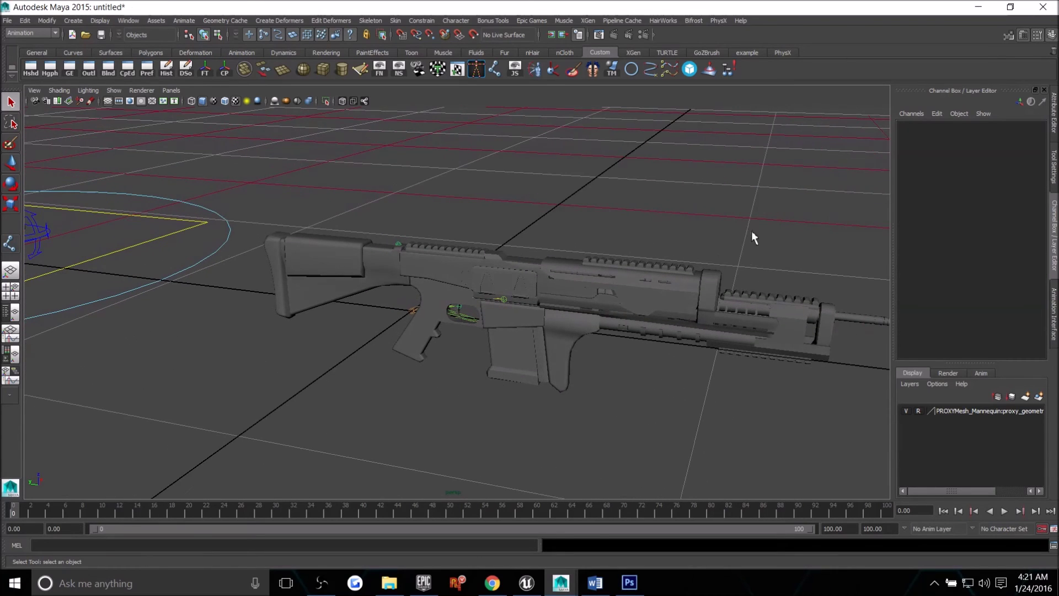
Switch back to Unreal and check from both sides how the rifle sits in the mannequin's hands.
{"action": "left_click", "coordinate": [980, 8]}
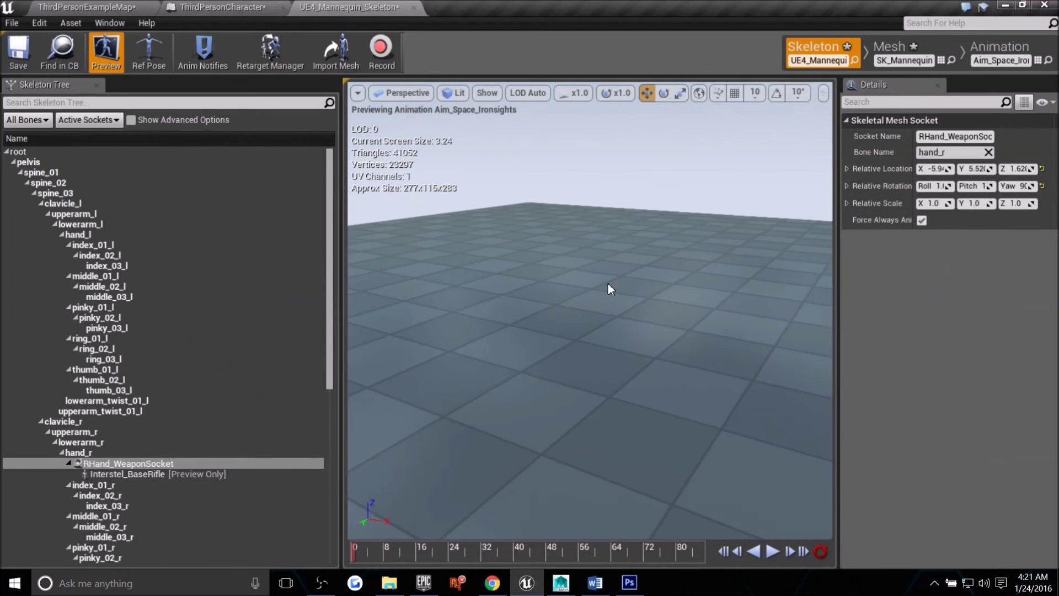
{"action": "key", "text": "f"}
{"action": "left_click_drag", "start_coordinate": [529, 298], "coordinate": [717, 298], "text": "alt"}
{"action": "scroll", "coordinate": [567, 331], "scroll_direction": "down", "scroll_amount": 3}
{"action": "left_click_drag", "start_coordinate": [568, 331], "coordinate": [502, 331], "text": "alt"}
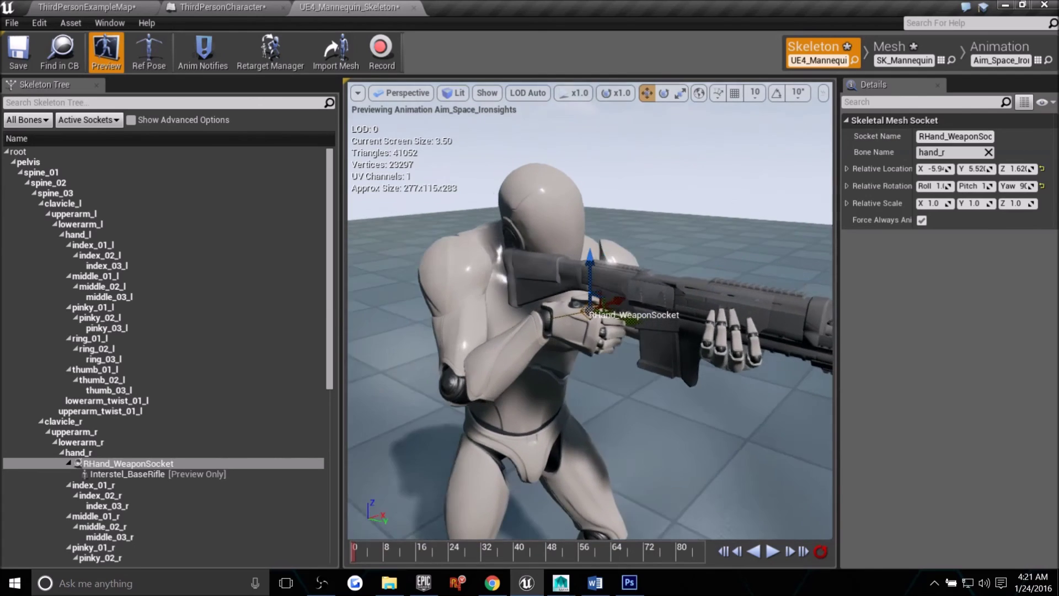
{"action": "left_click_drag", "start_coordinate": [607, 308], "coordinate": [568, 331], "text": "alt"}
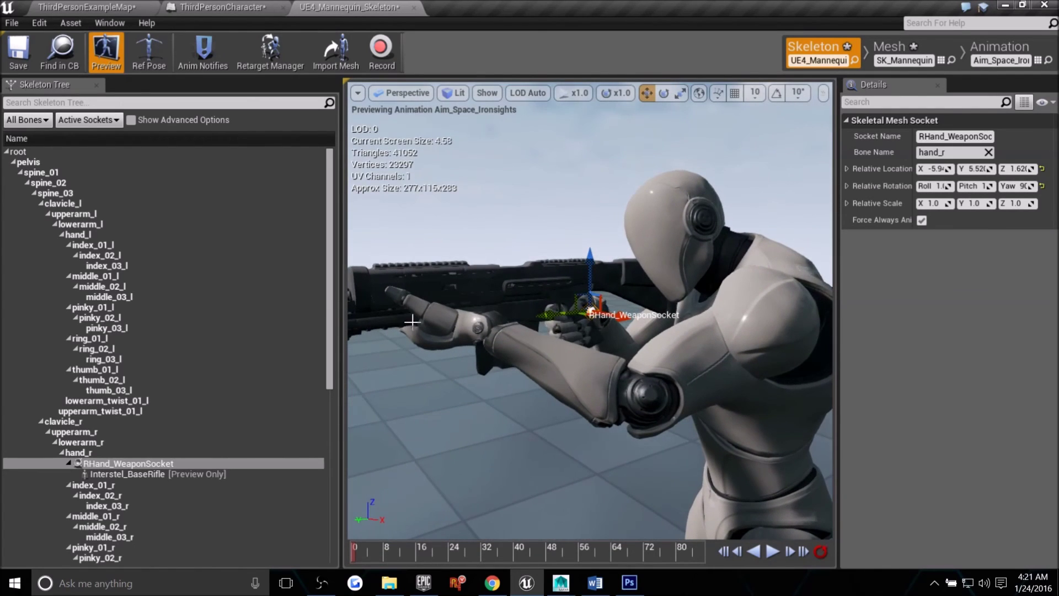
{"action": "left_click_drag", "start_coordinate": [510, 436], "coordinate": [701, 442], "text": "alt"}
{"action": "left_click_drag", "start_coordinate": [548, 414], "coordinate": [601, 386], "text": "alt"}
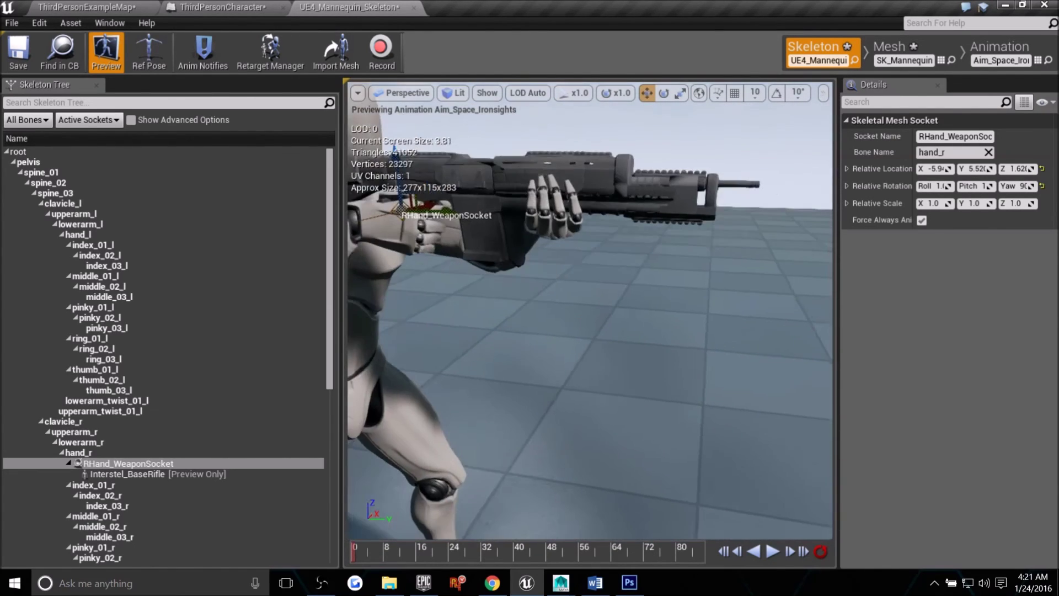
{"action": "right_click_drag", "start_coordinate": [599, 373], "coordinate": [571, 352]}
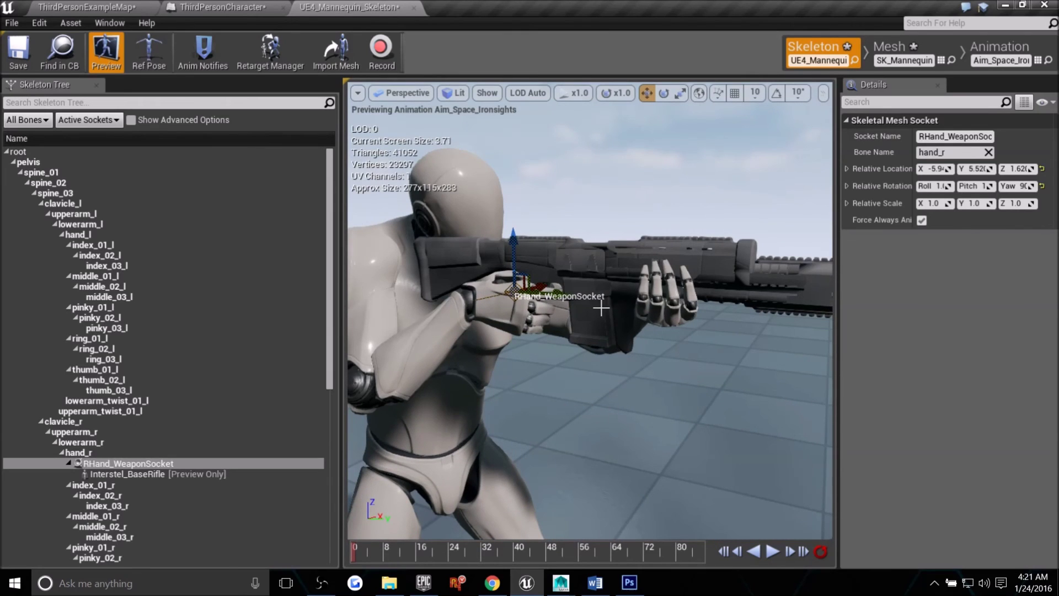
Save the mannequin skeleton, close its editor and return to the ThirdPersonExampleMap level.
{"action": "left_click_drag", "start_coordinate": [574, 403], "coordinate": [583, 389], "text": "alt"}
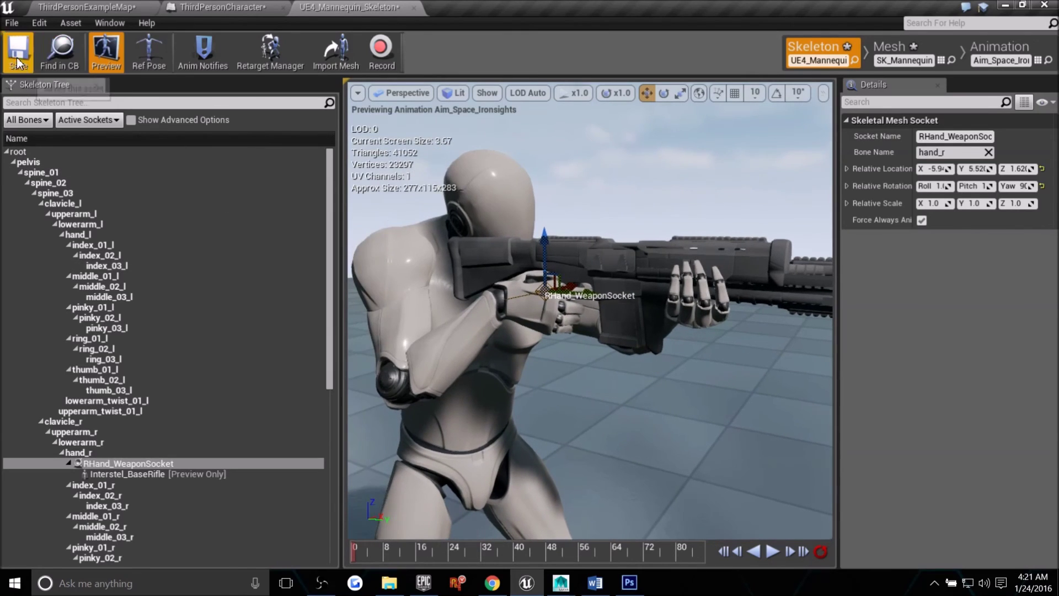
{"action": "left_click", "coordinate": [413, 7]}
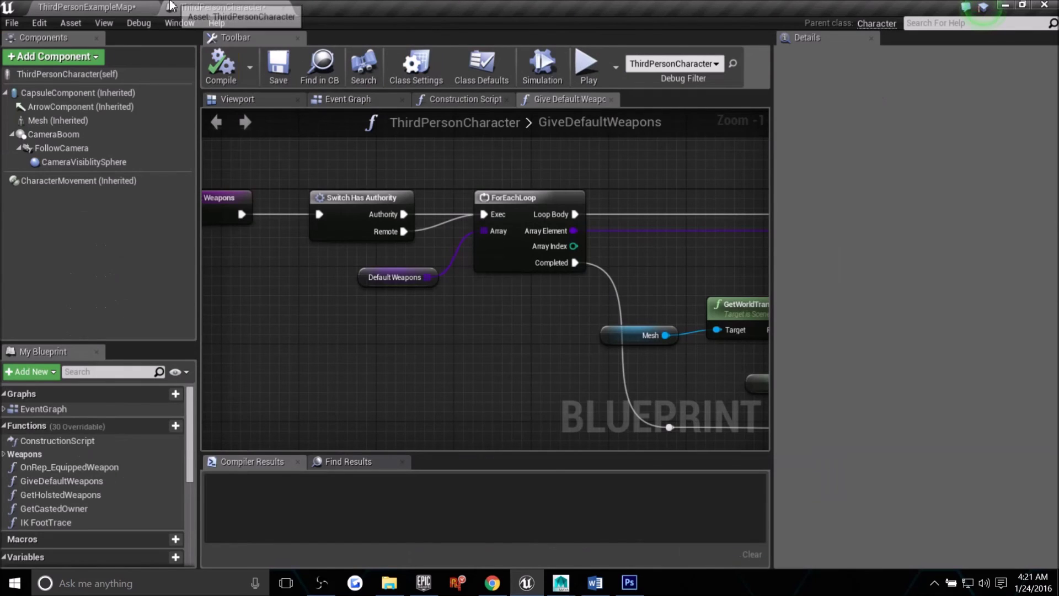
{"action": "left_click", "coordinate": [98, 7]}
{"action": "left_click_drag", "start_coordinate": [546, 186], "coordinate": [560, 188], "text": "alt"}
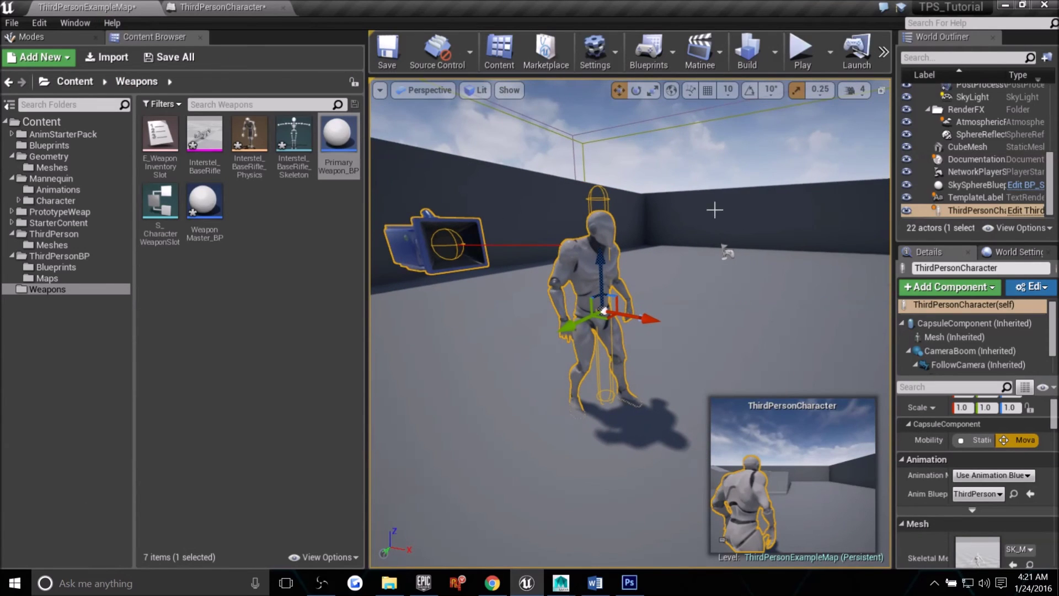
Play the level in the full-screen viewport and run the character around to check the held rifle.
{"action": "left_click", "coordinate": [830, 53]}
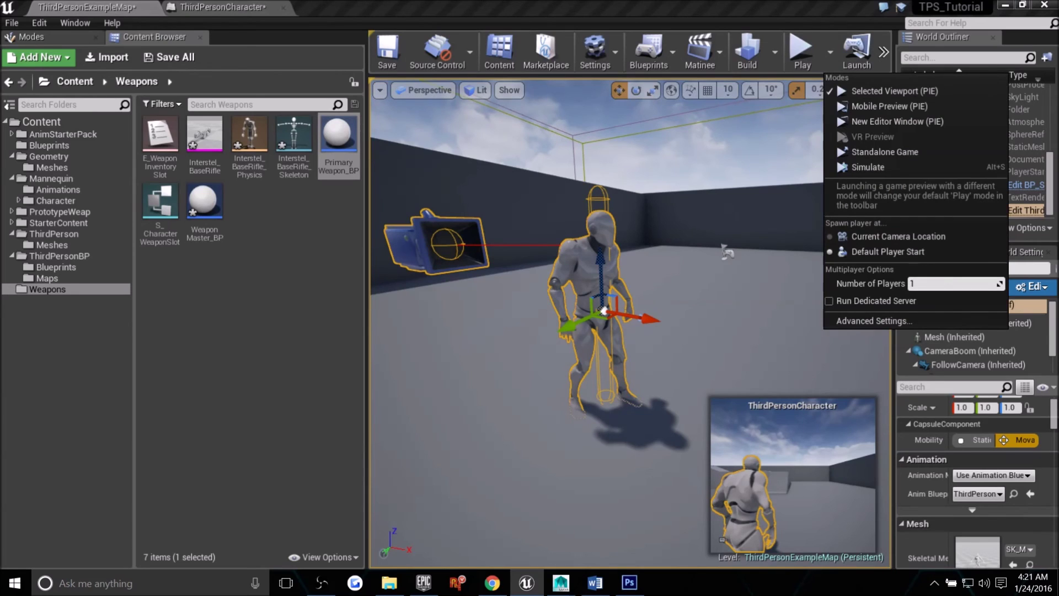
{"action": "right_click_drag", "start_coordinate": [651, 253], "coordinate": [677, 231]}
{"action": "key", "text": "F11"}
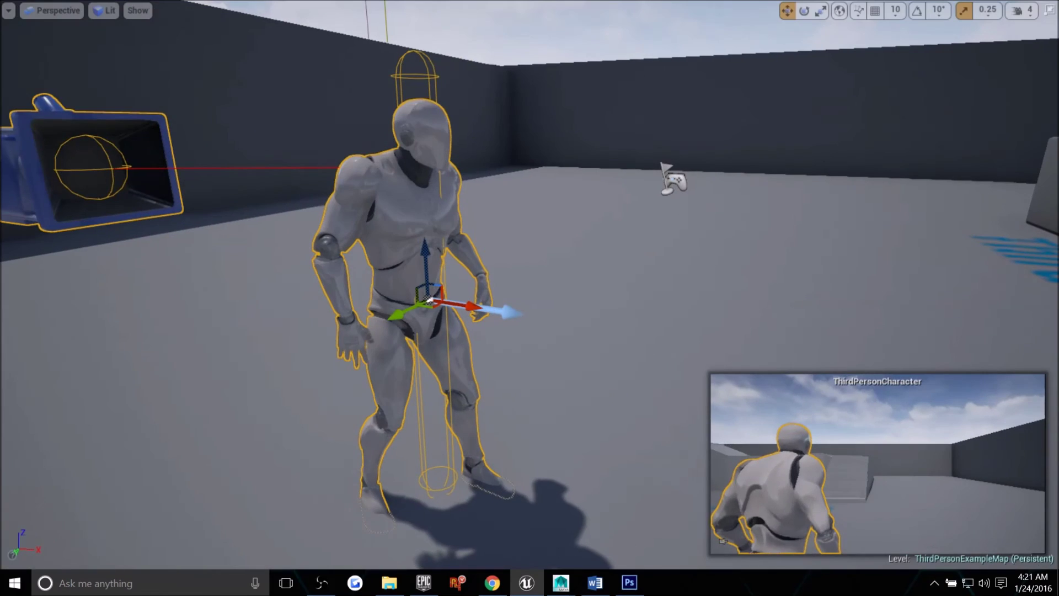
{"action": "key", "text": "alt+p"}
{"action": "key", "text": "d"}
{"action": "key", "text": "w"}
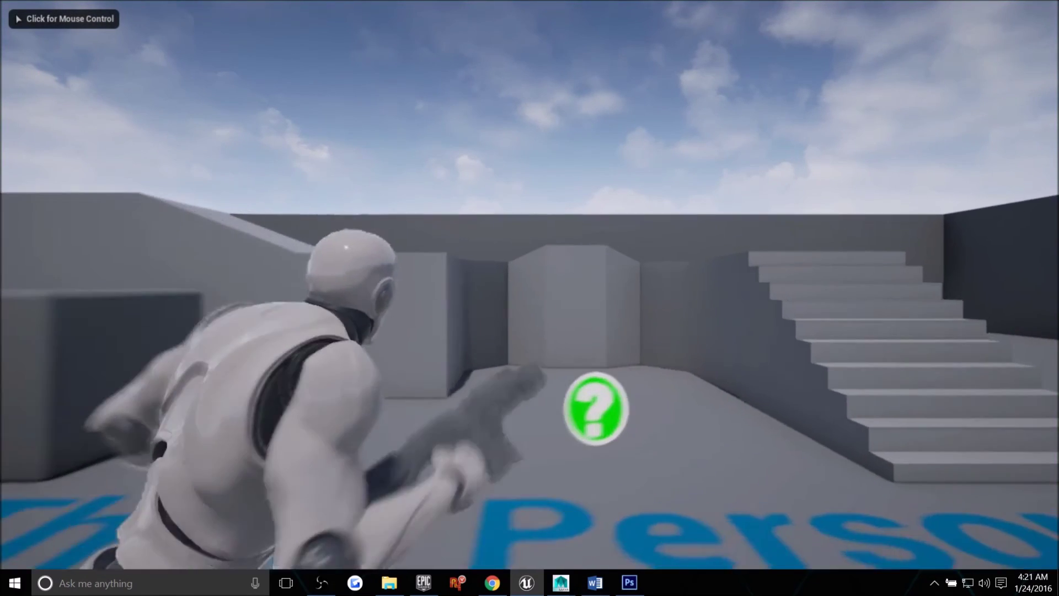
{"action": "left_click", "coordinate": [529, 298]}
{"action": "key", "text": "w"}
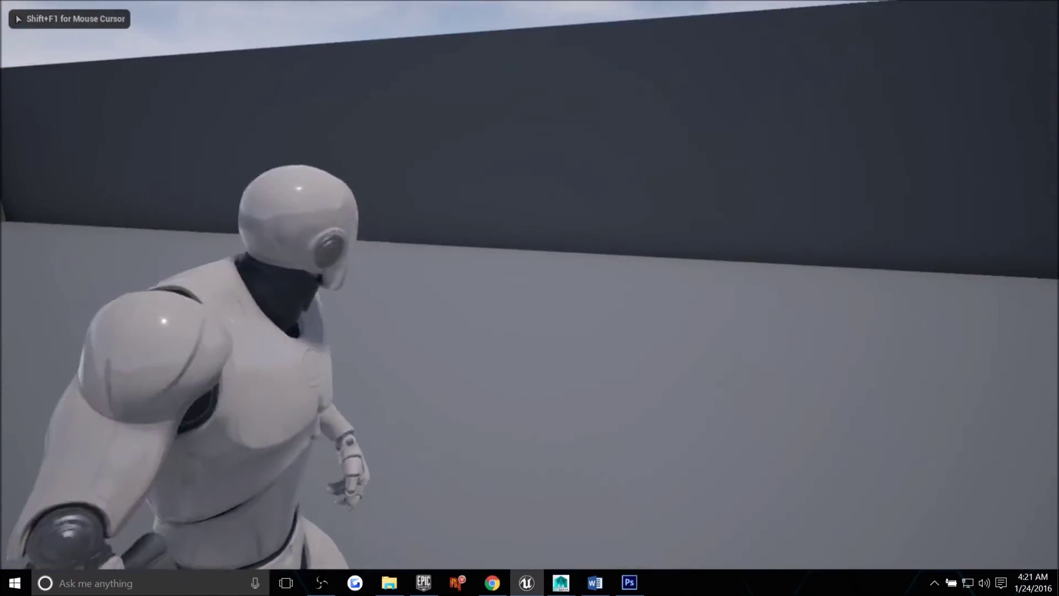
{"action": "key", "text": "w"}
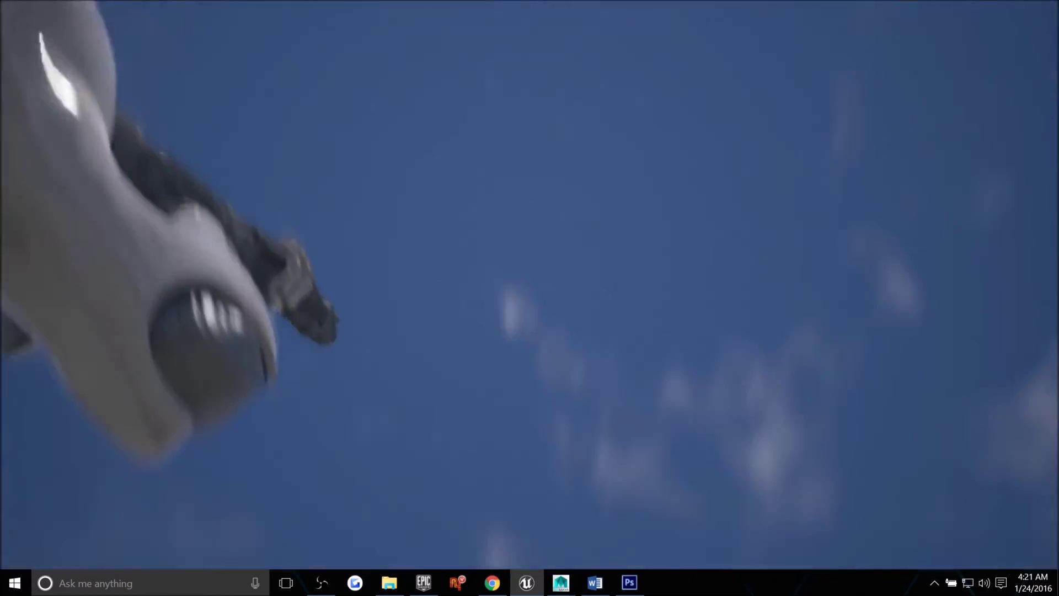
Keep running the character across the arena while viewing the rifle from low and high angles, and end the play session.
{"action": "key", "text": "w"}
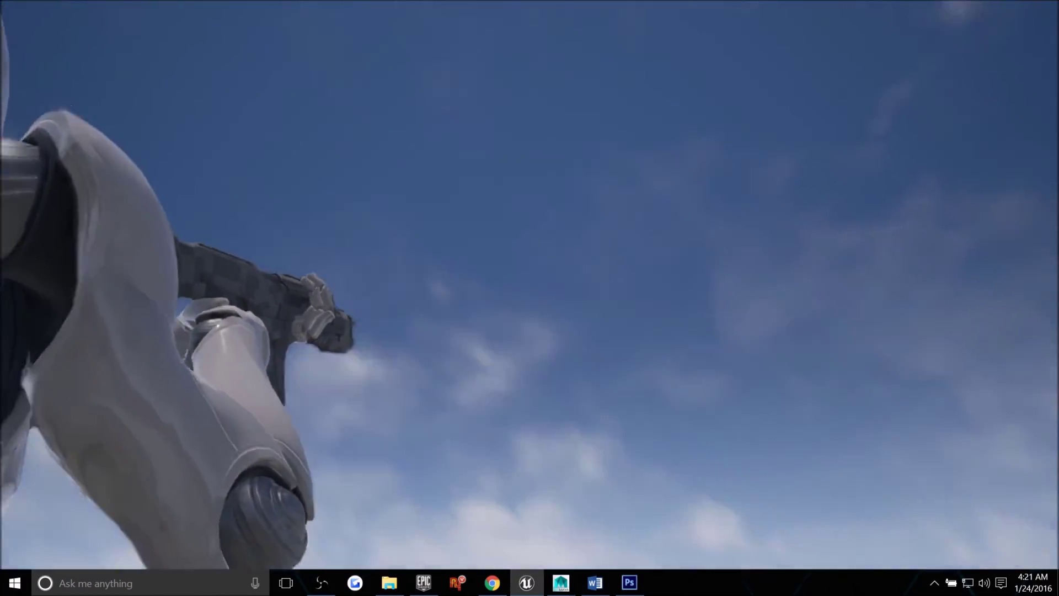
{"action": "key", "text": "w"}
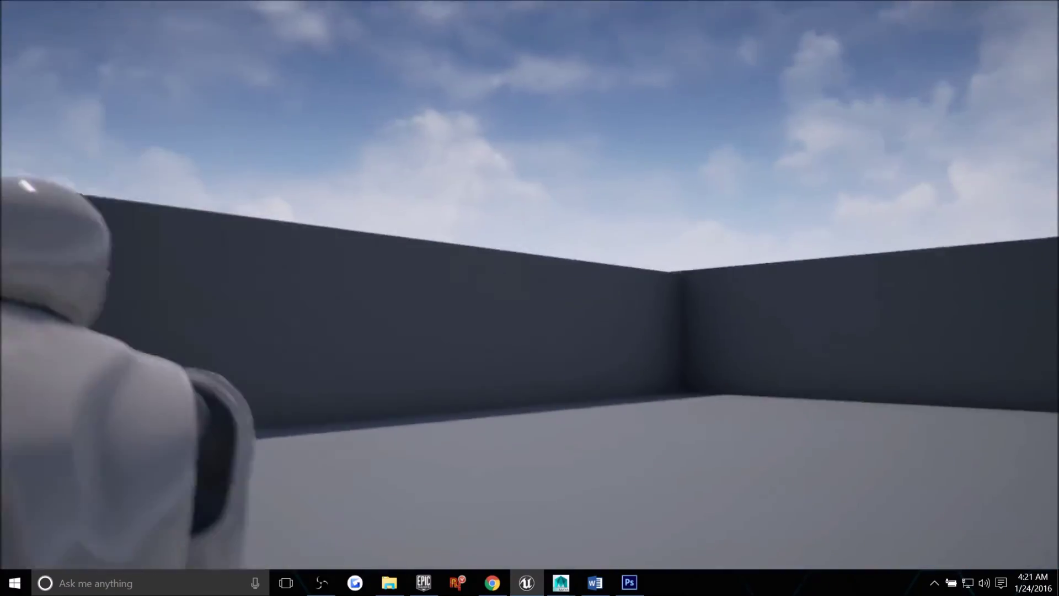
{"action": "key", "text": "w"}
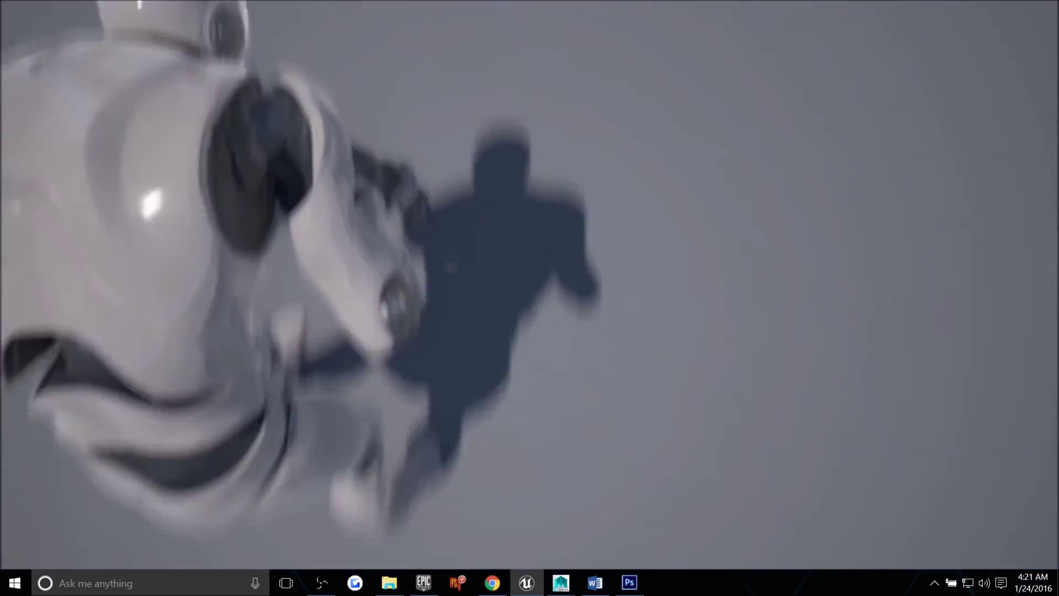
{"action": "key", "text": "w"}
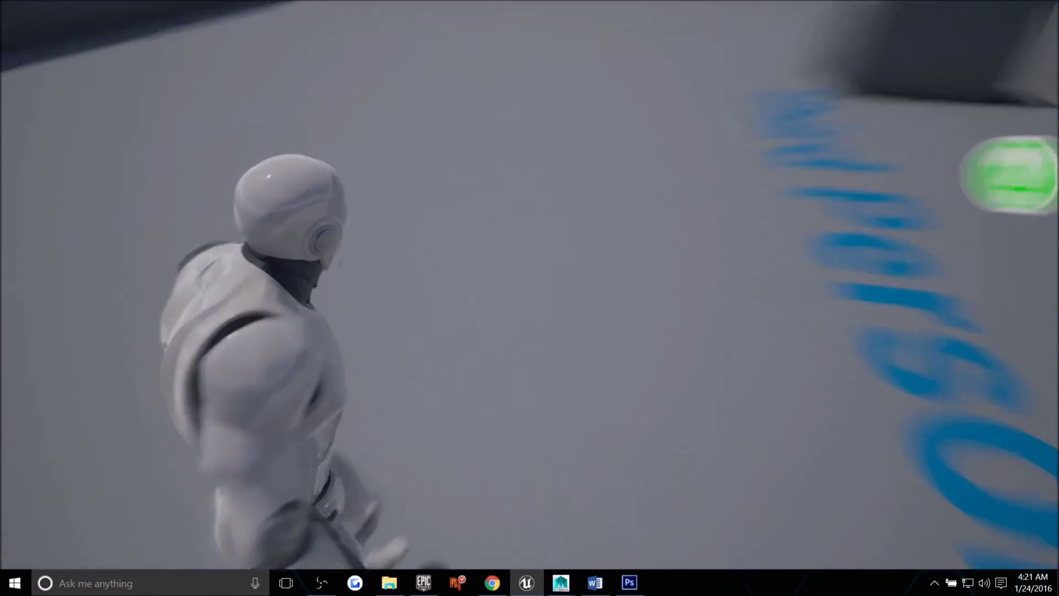
{"action": "key", "text": "w"}
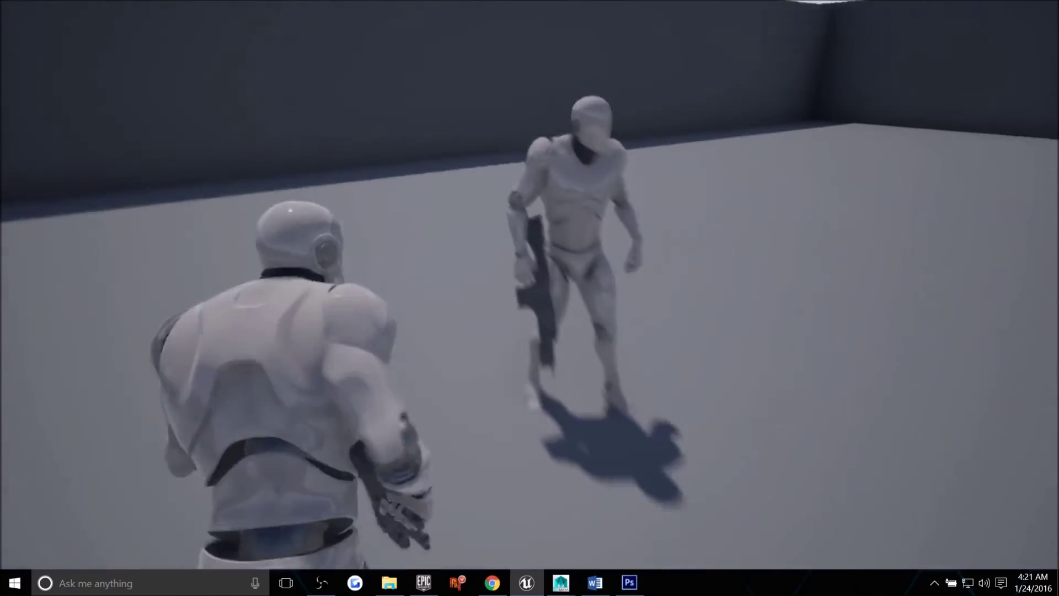
{"action": "key", "text": "Escape"}
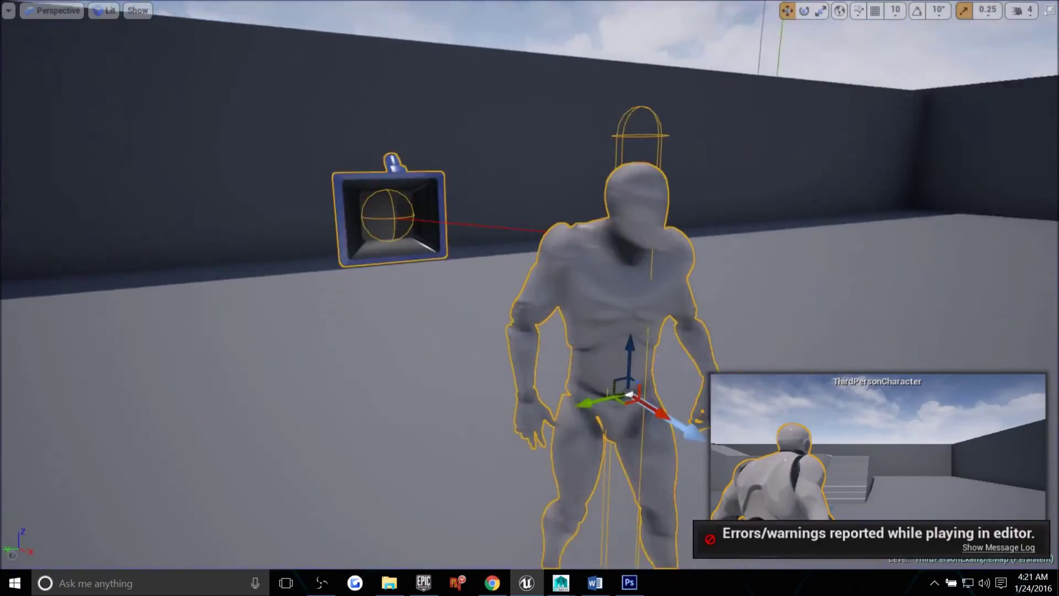
Leave the full-screen viewport and save all unsaved content, including the ThirdPersonExampleMap level.
{"action": "key", "text": "F11"}
{"action": "right_click_drag", "start_coordinate": [530, 246], "coordinate": [575, 243]}
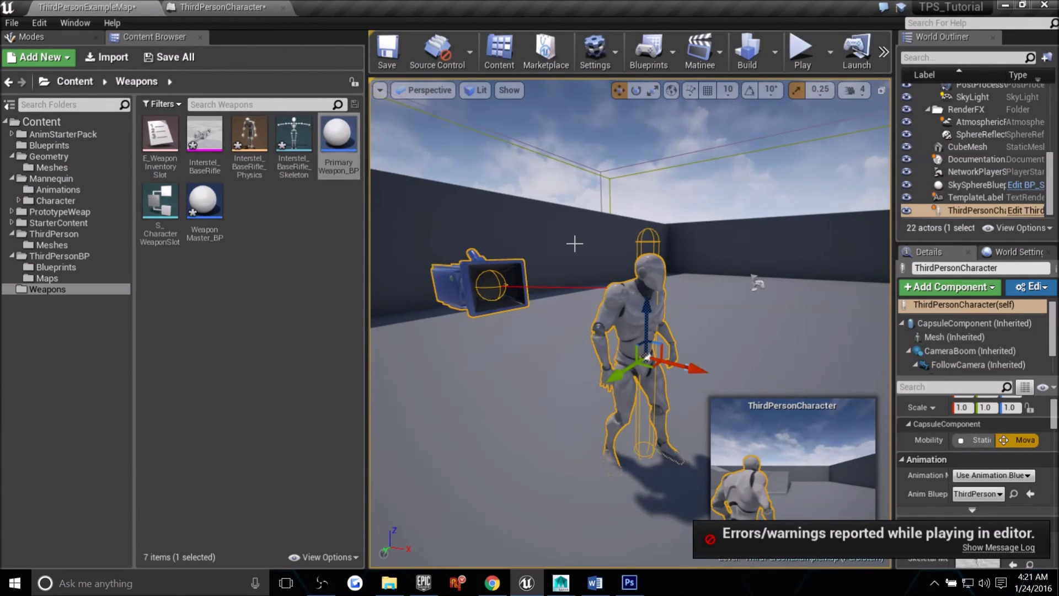
{"action": "mouse_move", "coordinate": [570, 223]}
{"action": "right_mouse_down"}
{"action": "mouse_move", "coordinate": [596, 226]}
{"action": "mouse_move", "coordinate": [558, 226]}
{"action": "mouse_move", "coordinate": [584, 223]}
{"action": "right_mouse_up"}
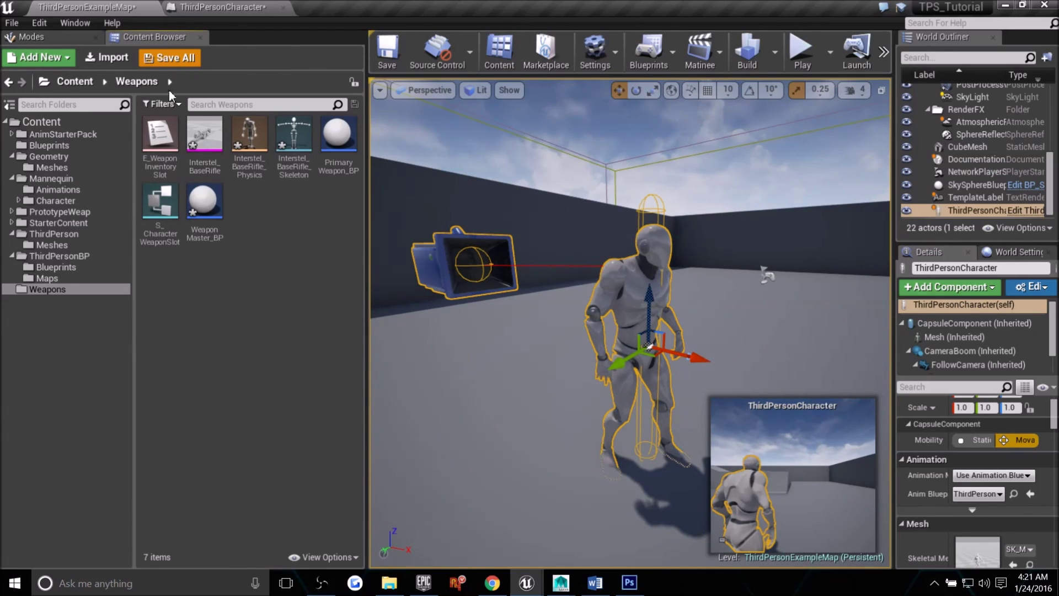
{"action": "left_click", "coordinate": [645, 418]}
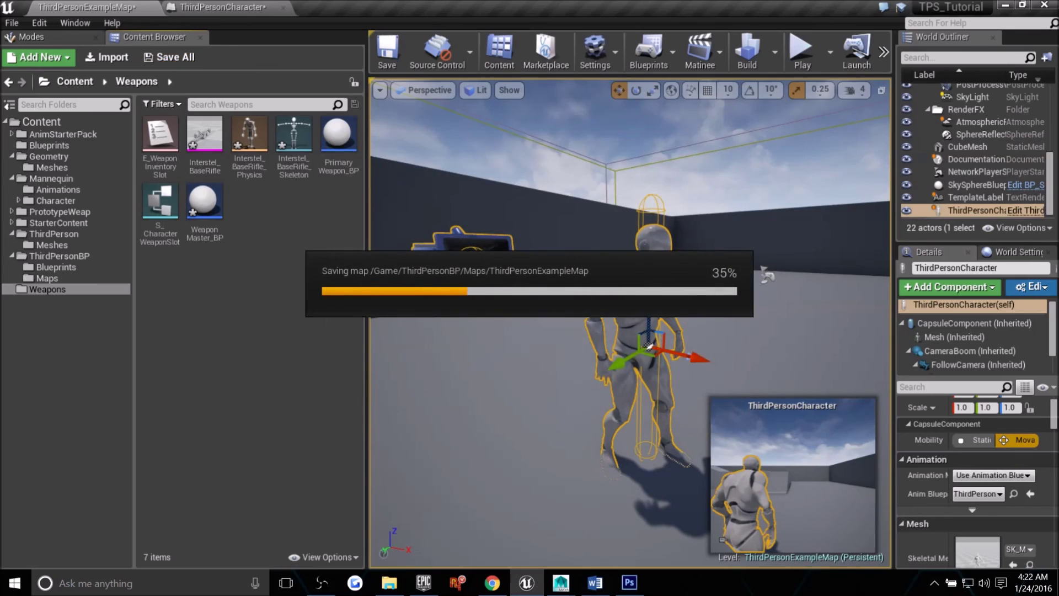